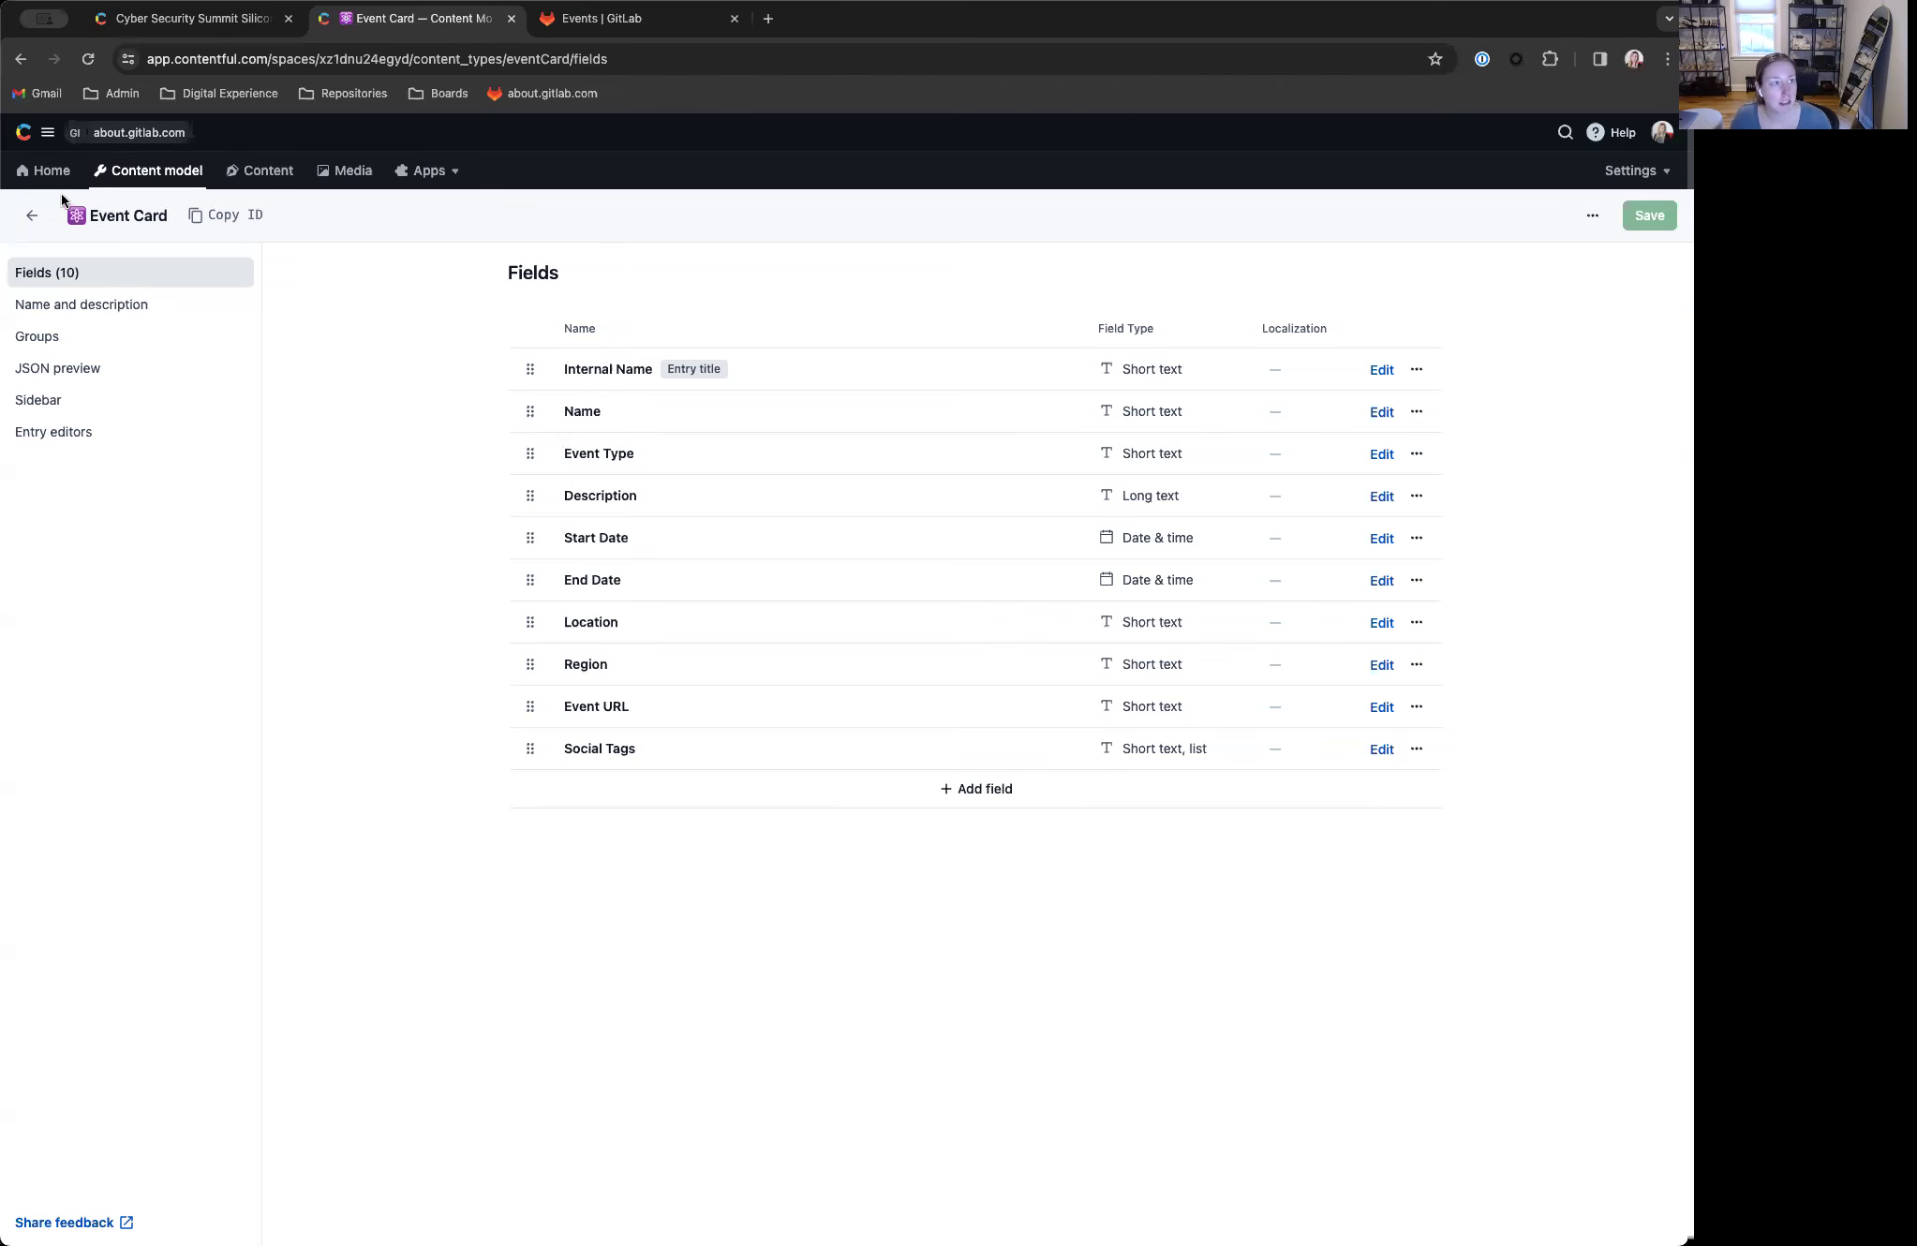
Step: Filter the content entries to the Event Card type and open the Cyber Security Summit Silicon Valley entry
click(258, 170)
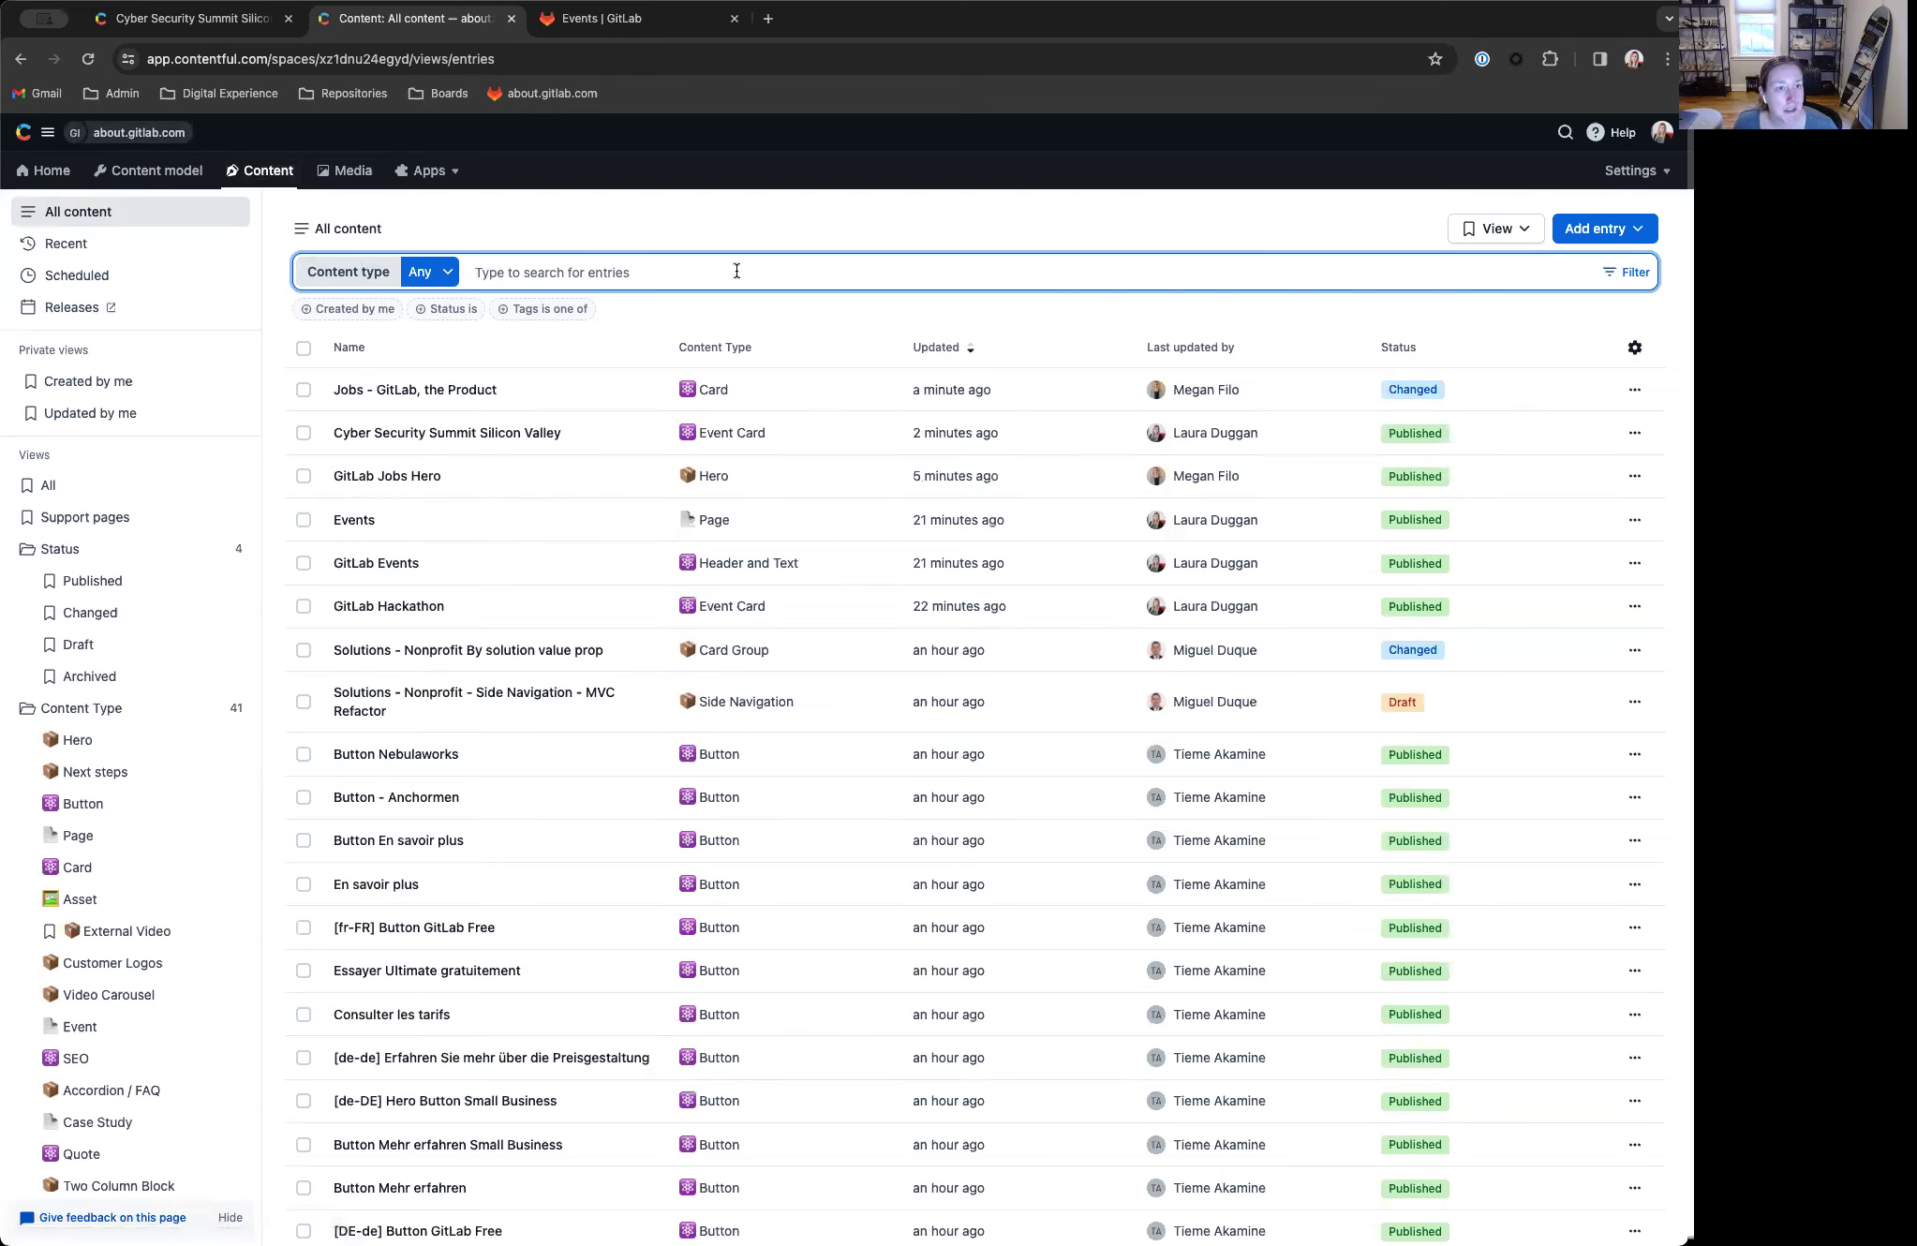
click(449, 273)
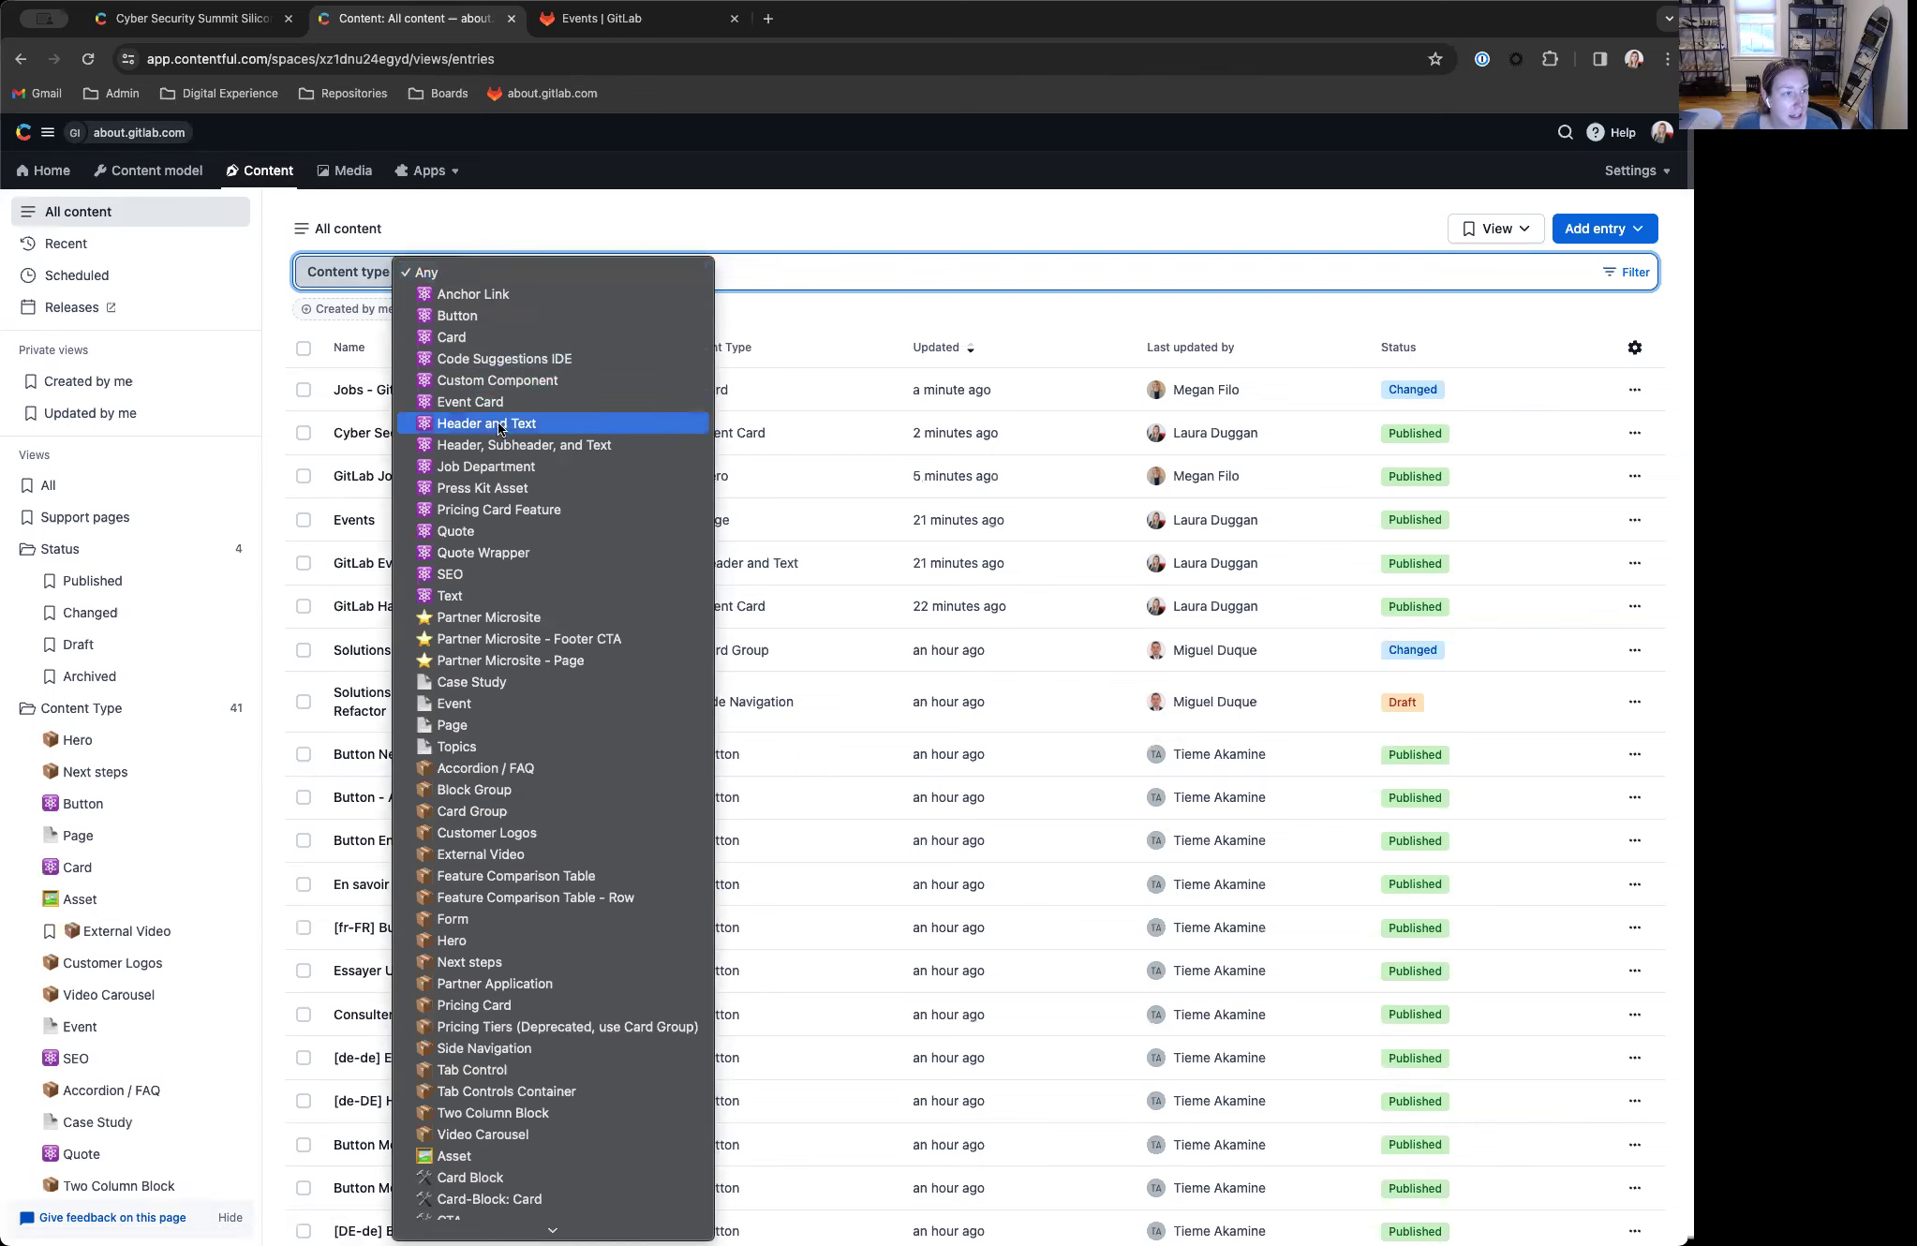
click(475, 403)
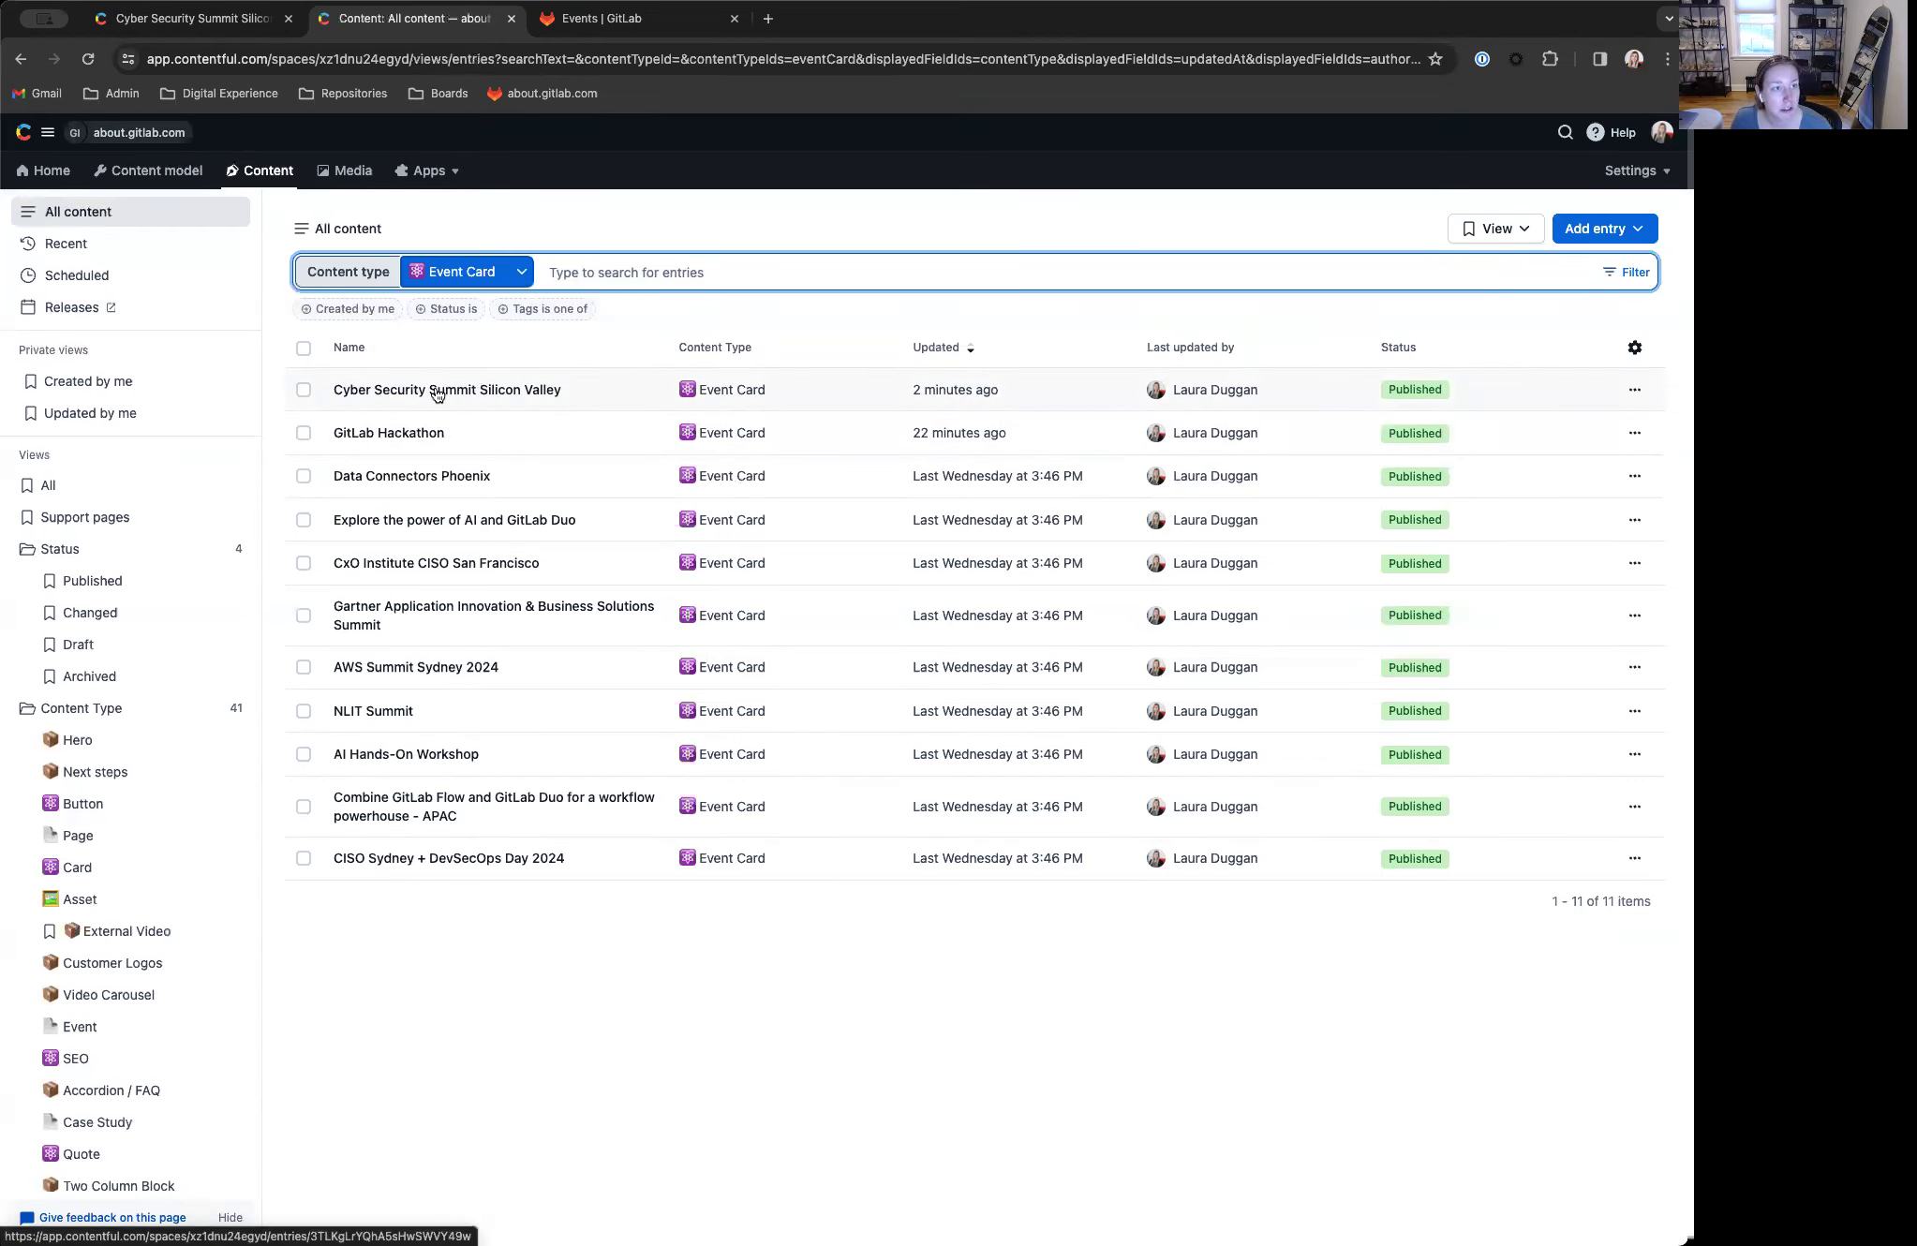
click(478, 388)
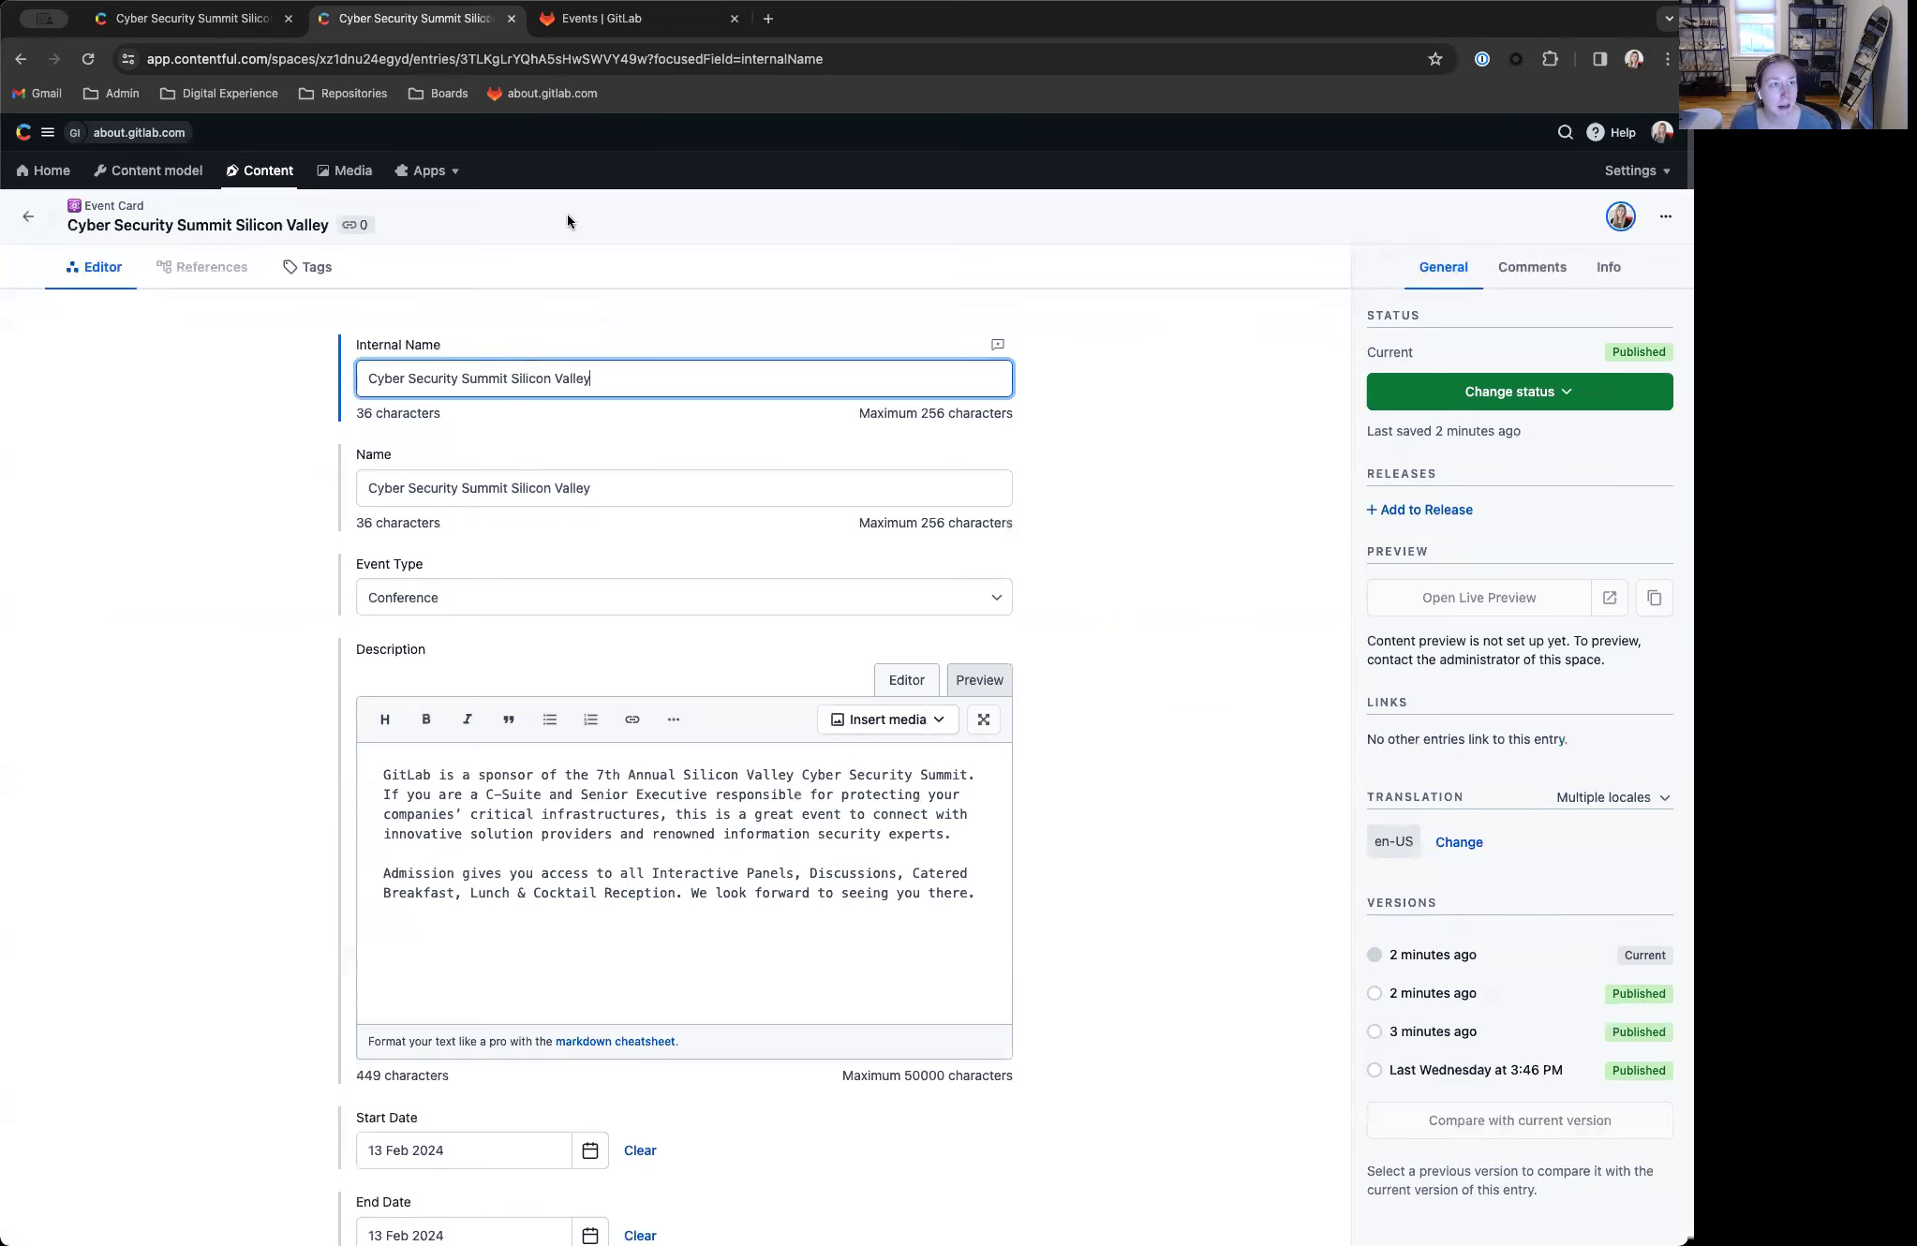
Step: Look over the upcoming event cards on the live GitLab events page and return to the entry
click(630, 20)
scroll(988, 479, down, 10)
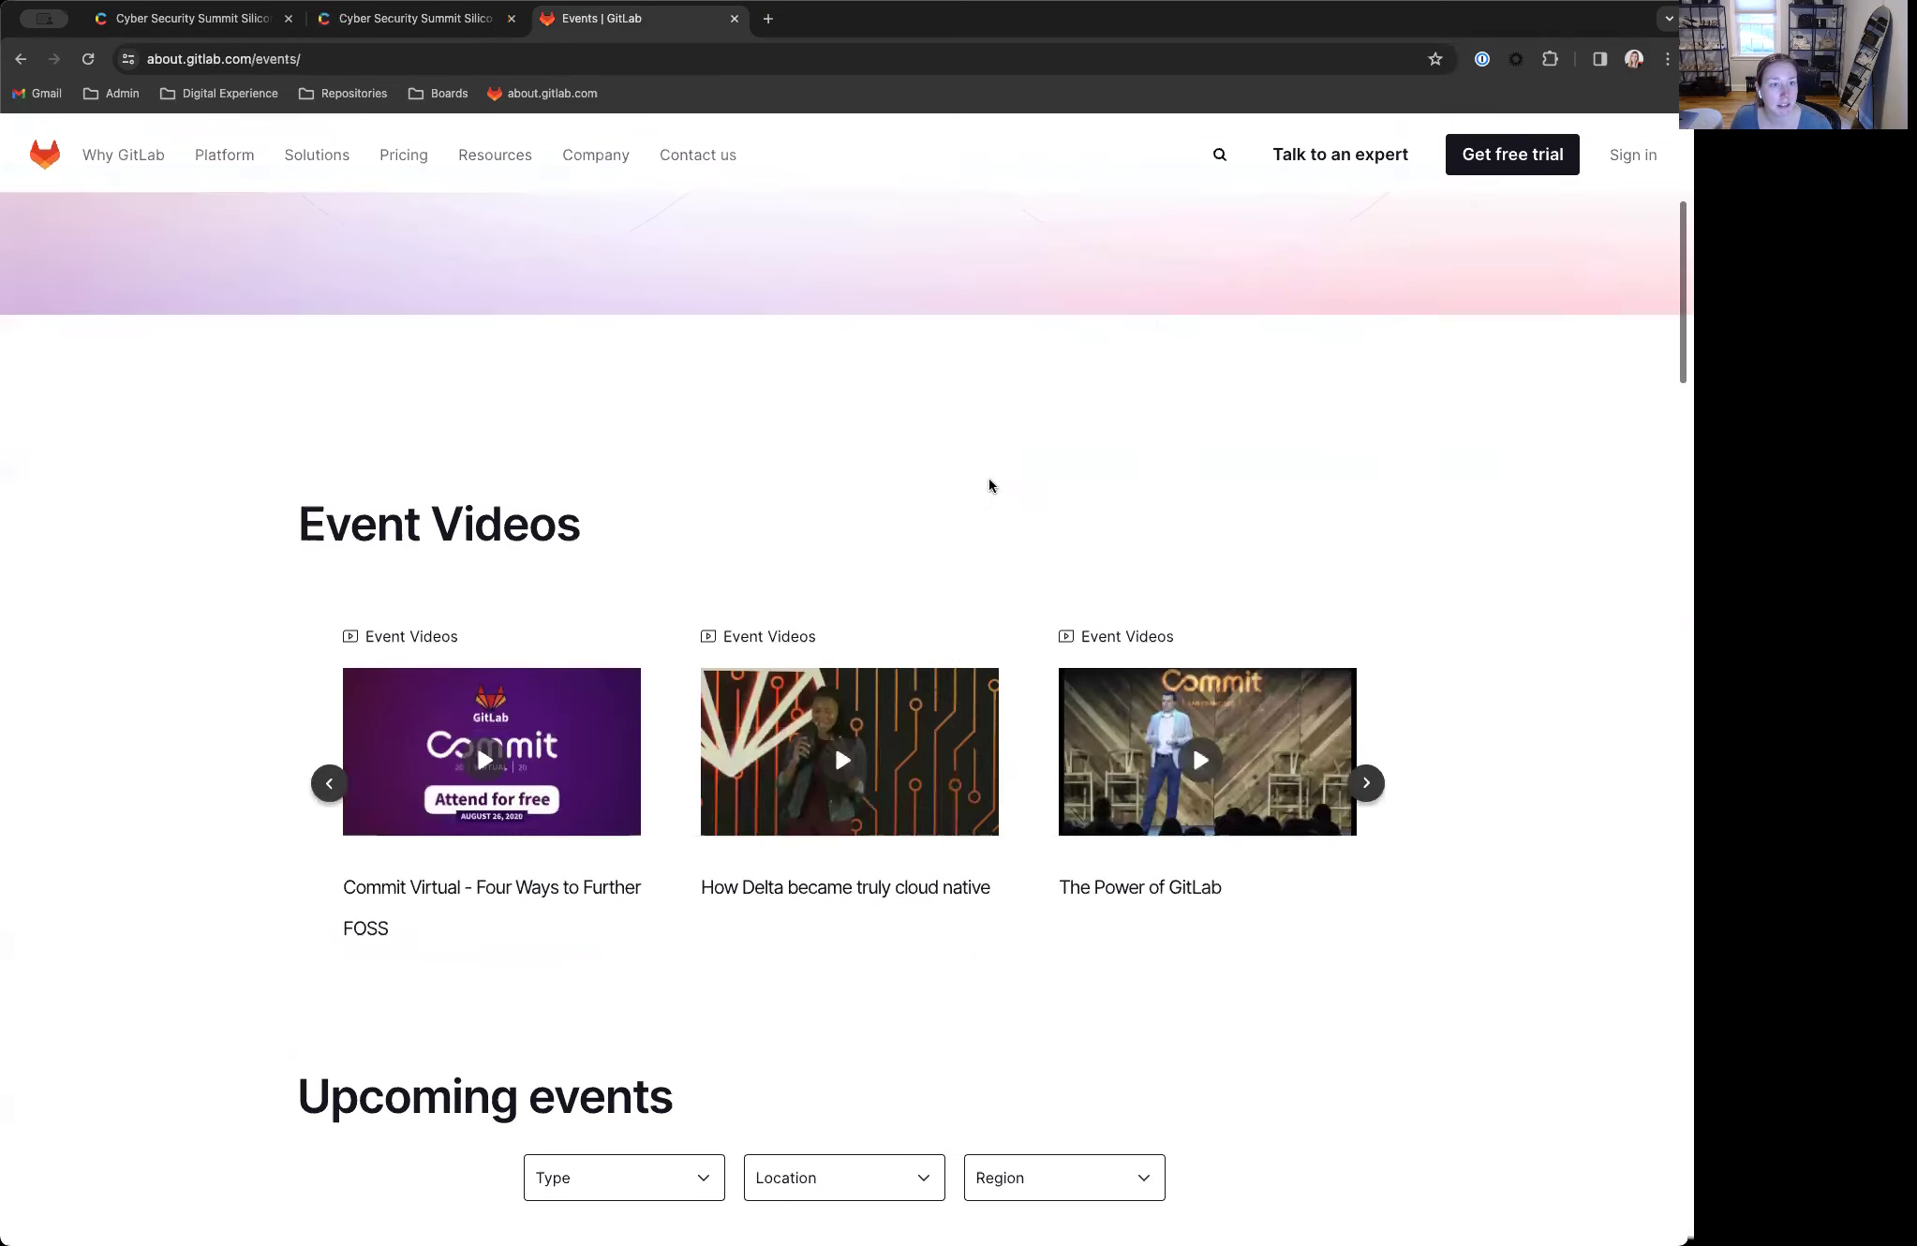
scroll(1039, 489, down, 1)
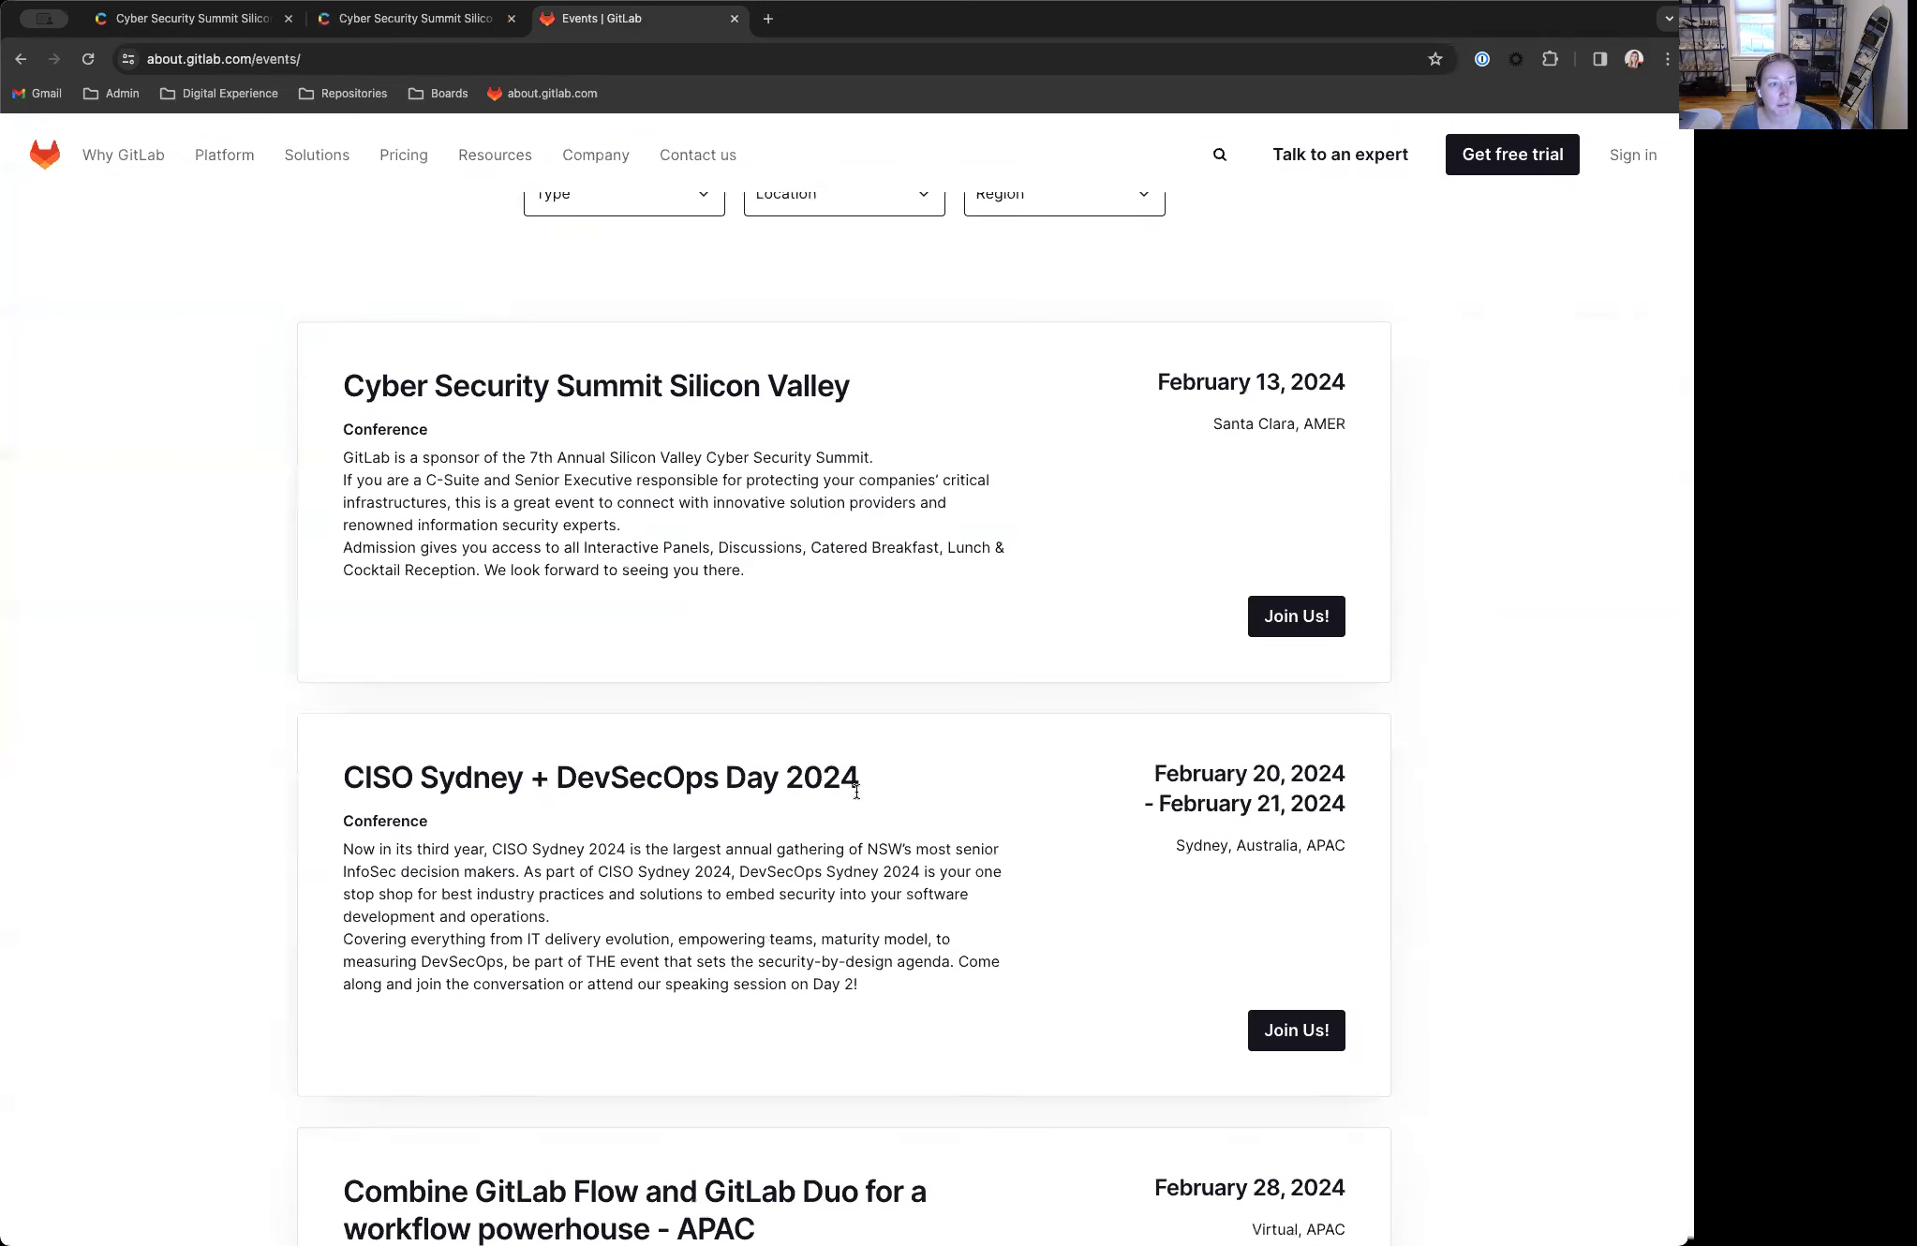
scroll(862, 940, down, 6)
scroll(869, 921, up, 20)
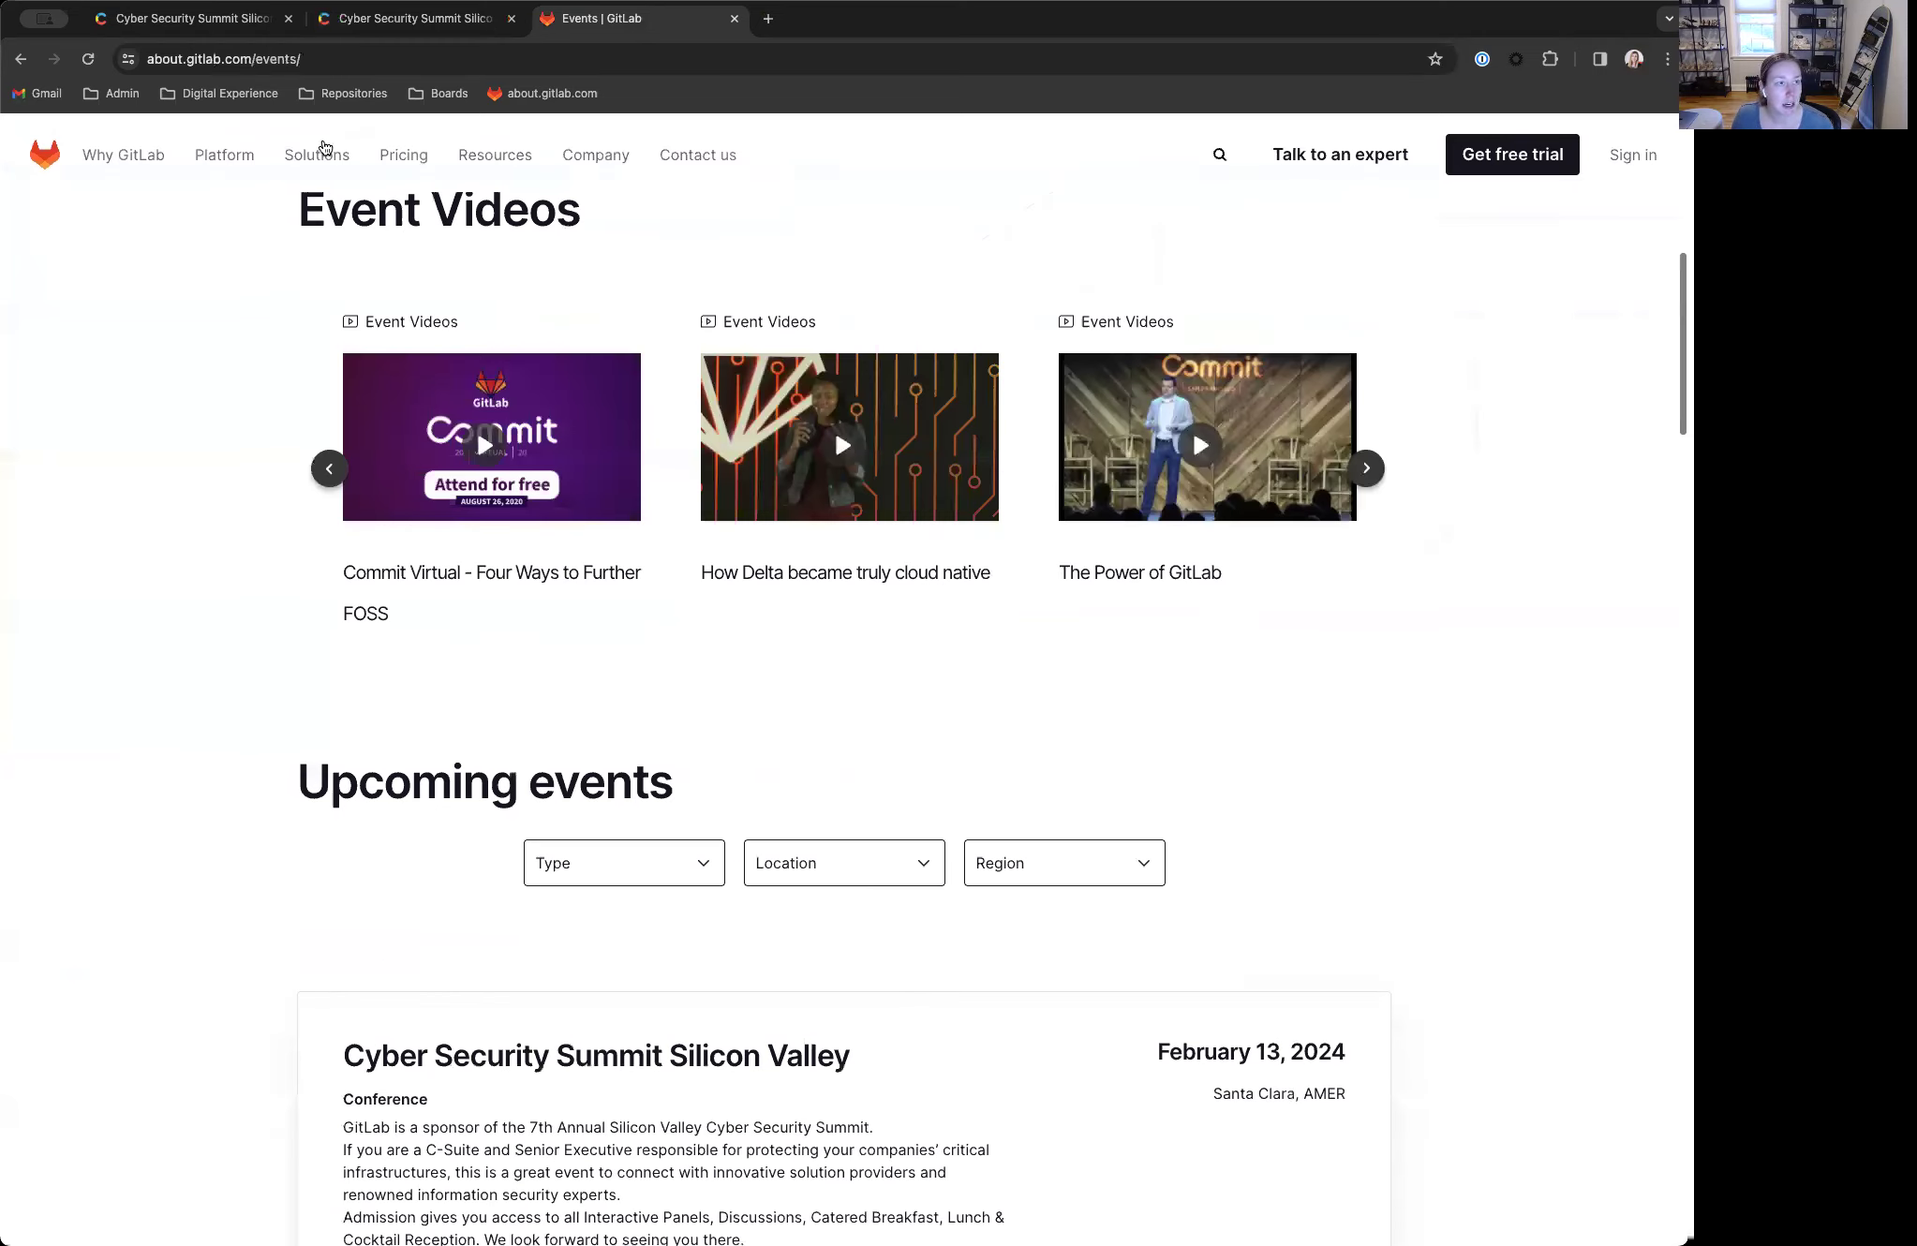
click(336, 25)
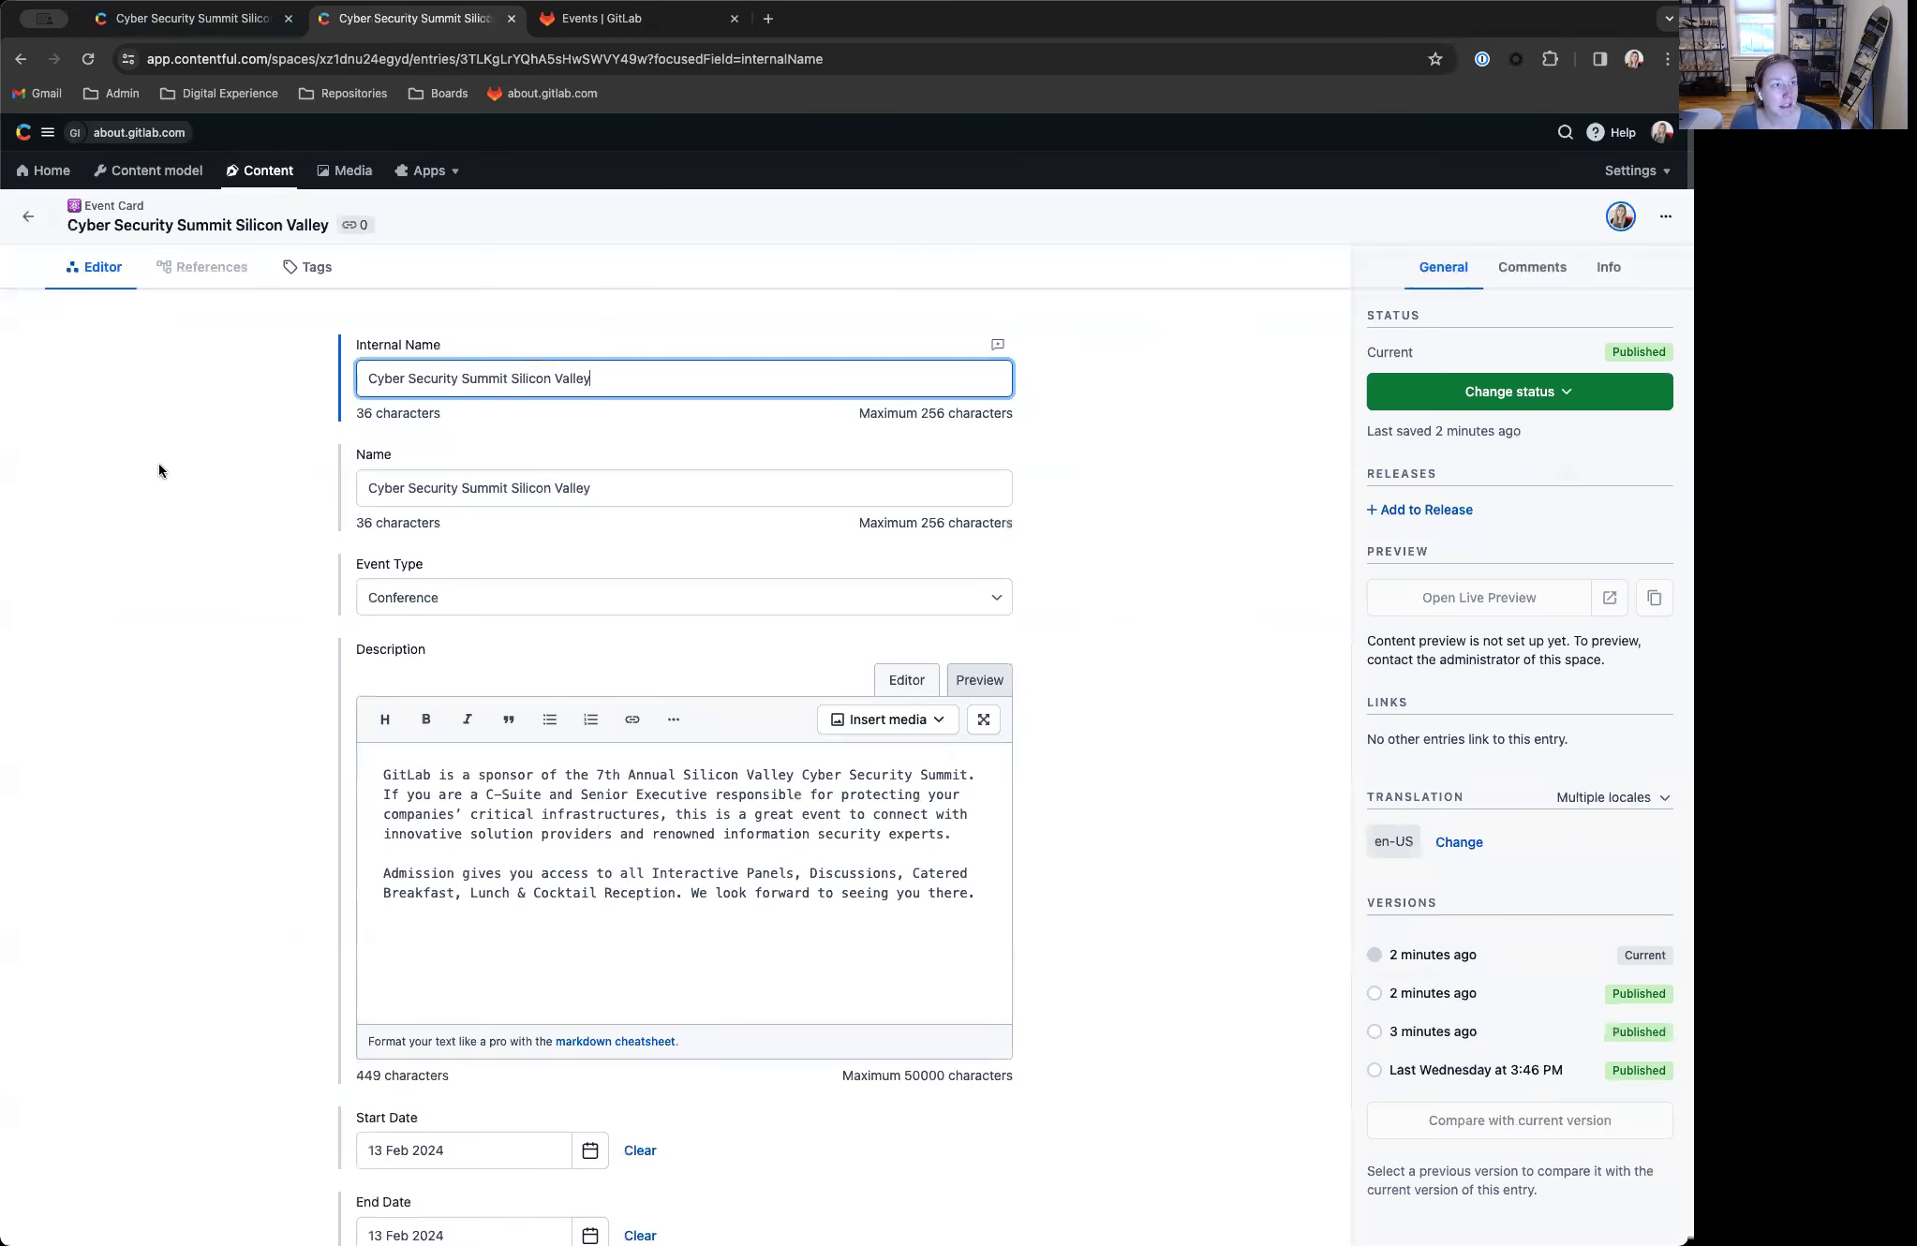
Step: Review the entry's Internal Name and Name fields and the available Event Type options
click(372, 346)
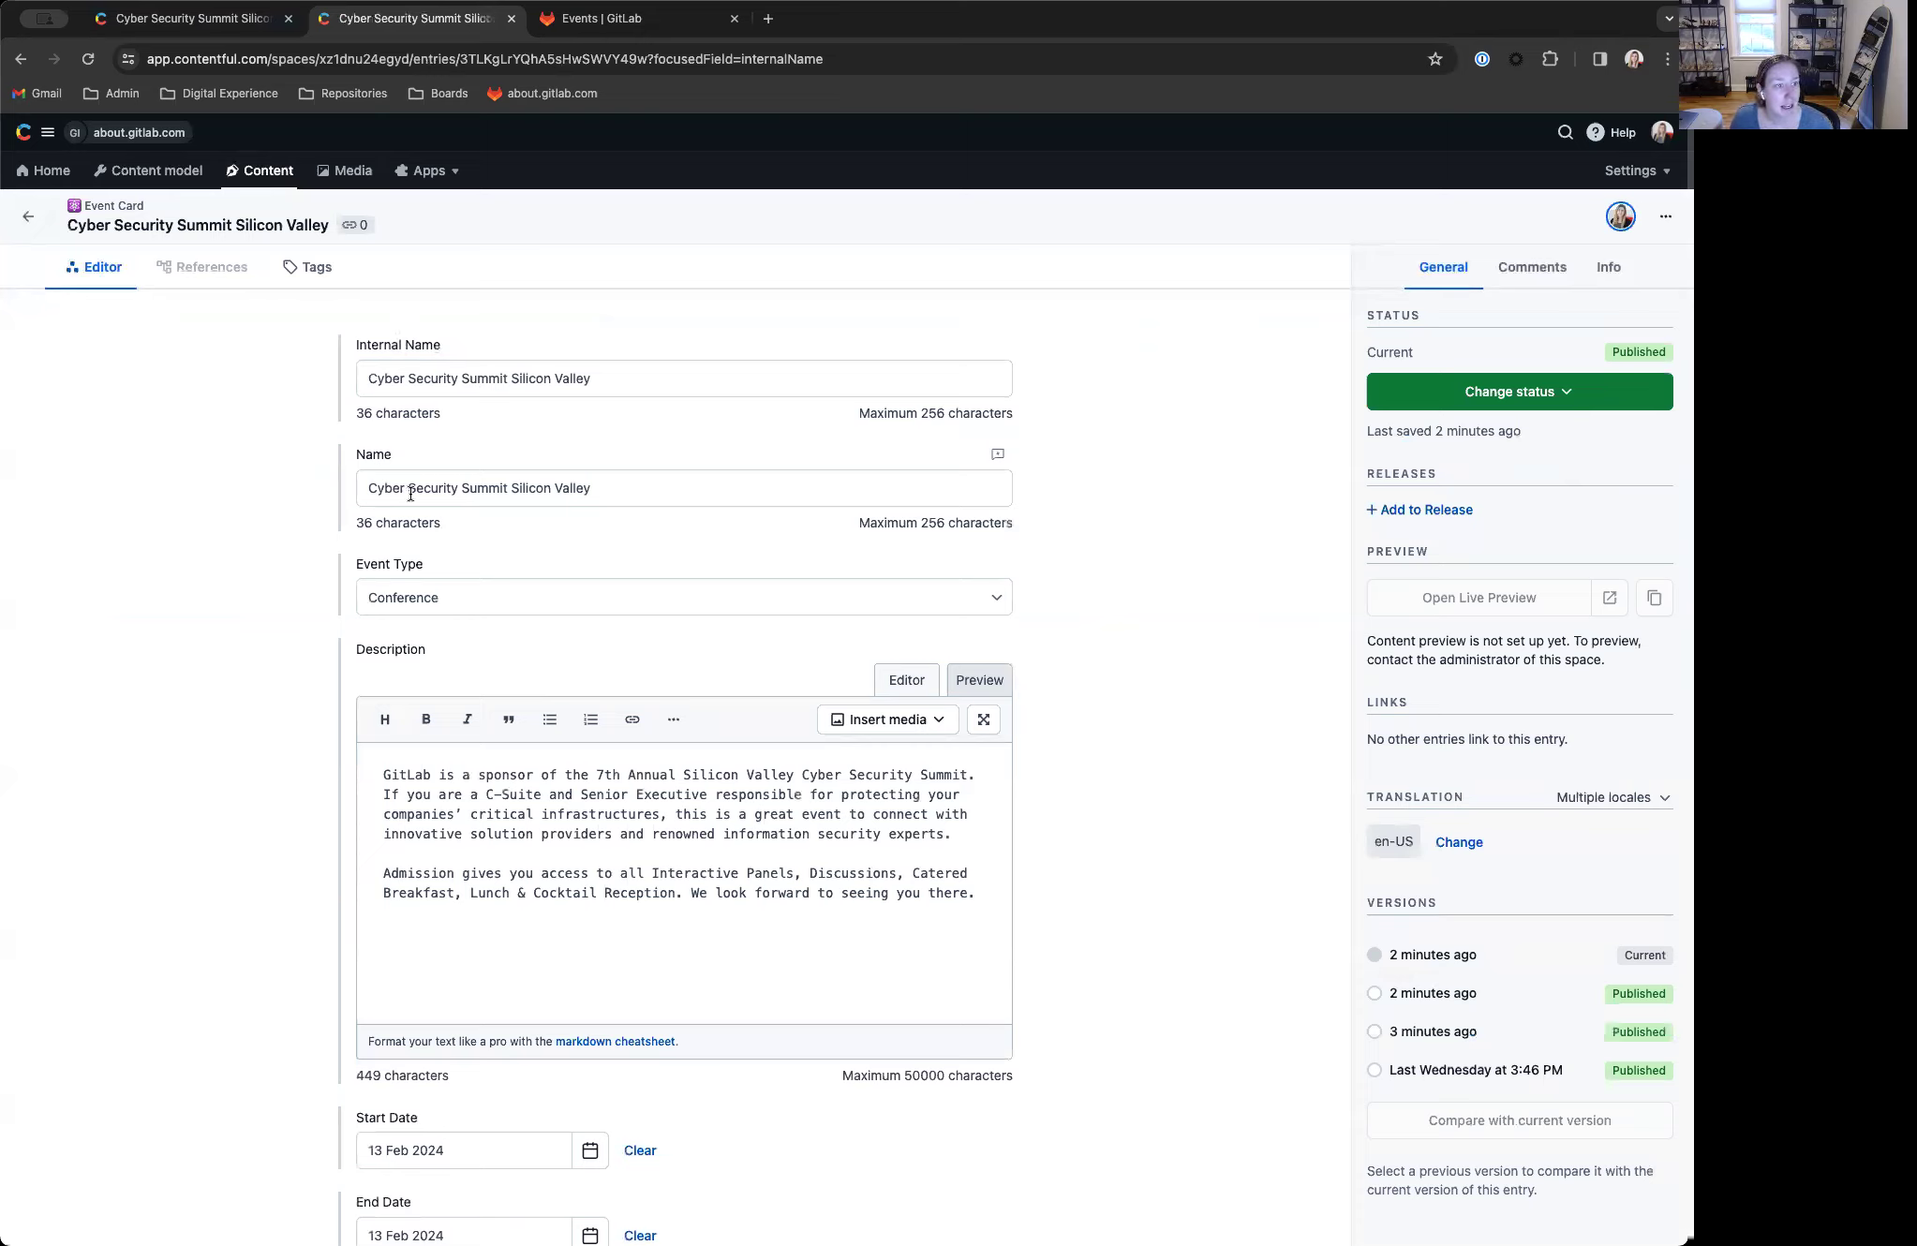
click(364, 383)
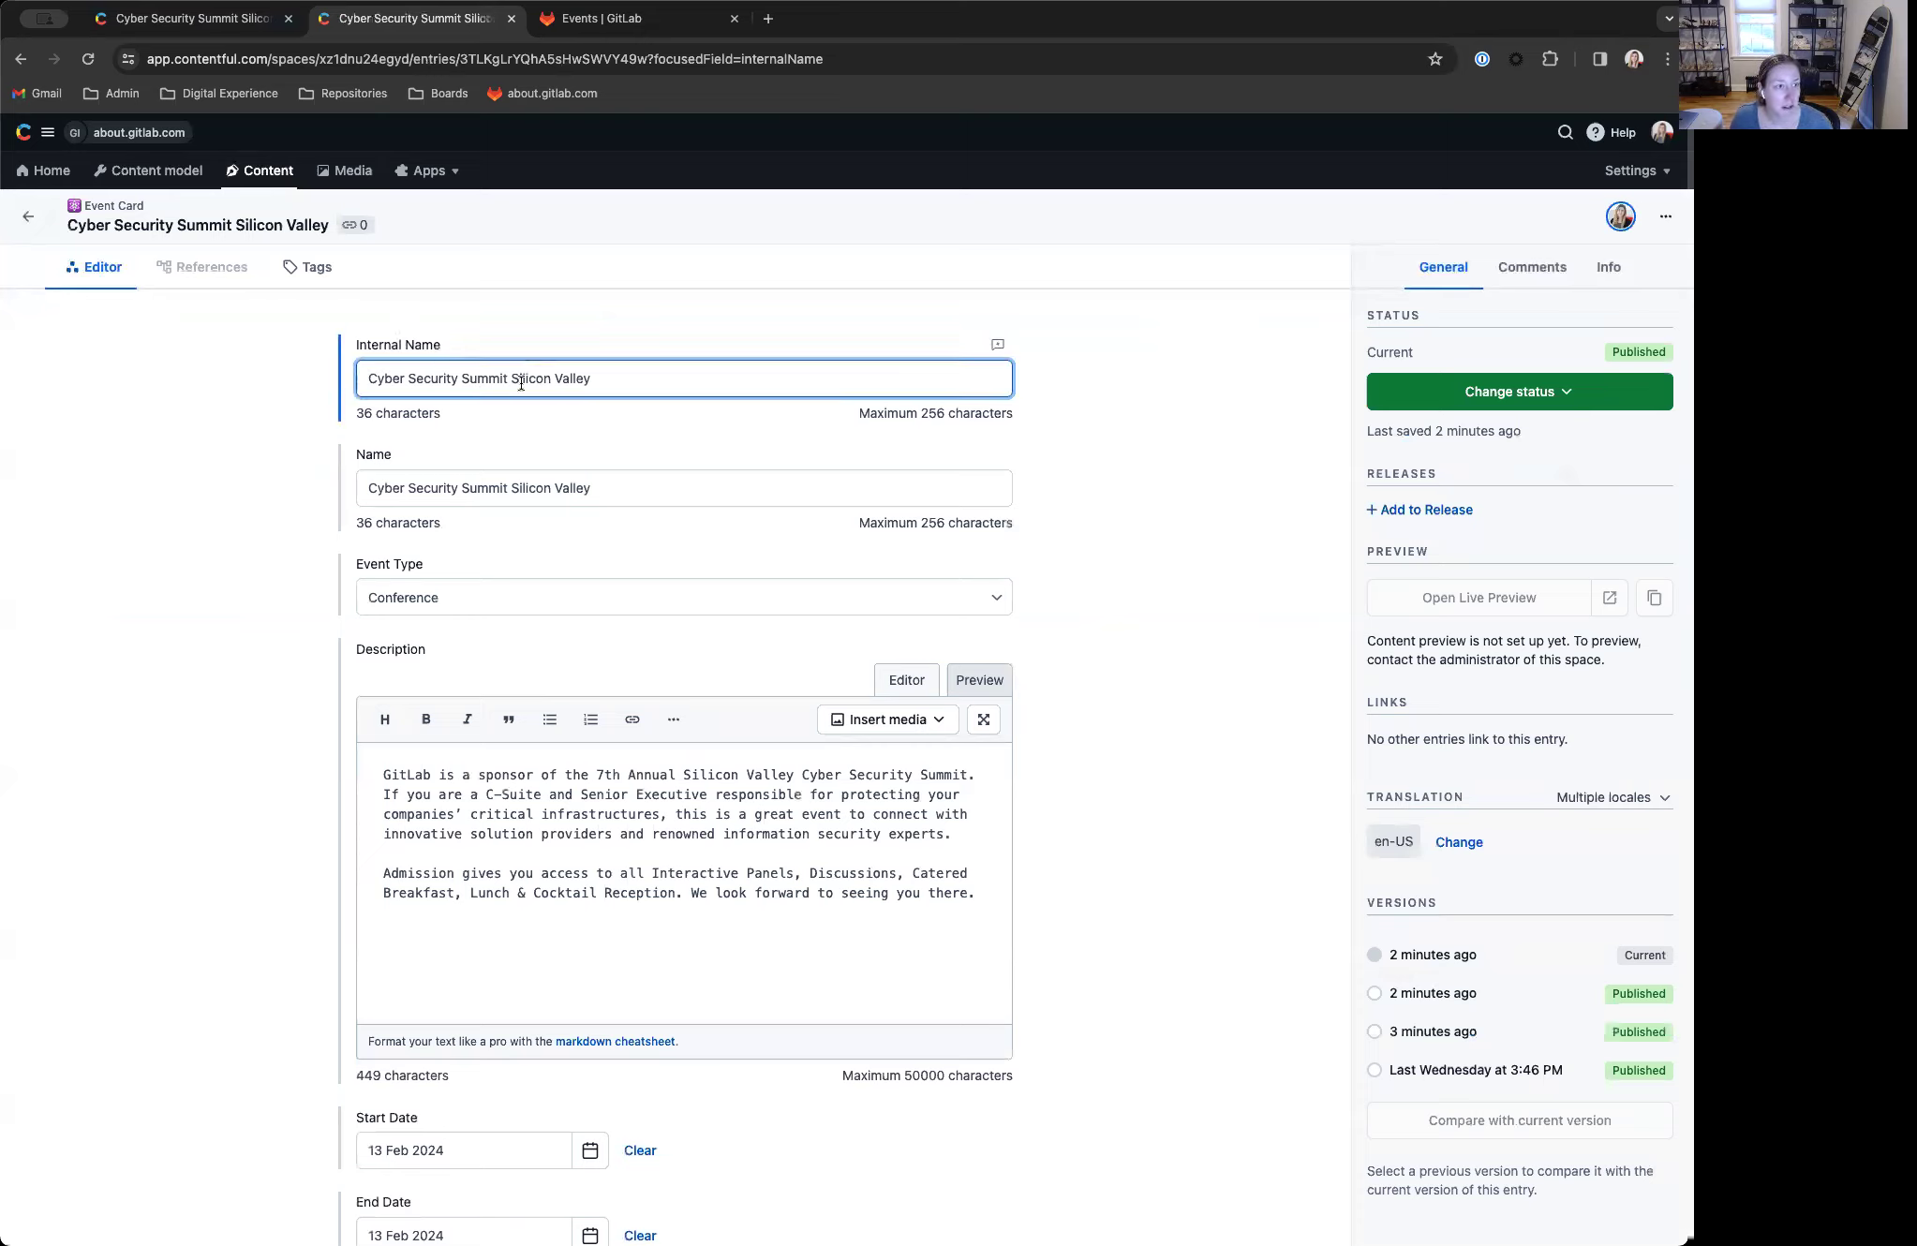
scroll(572, 382, down, 2)
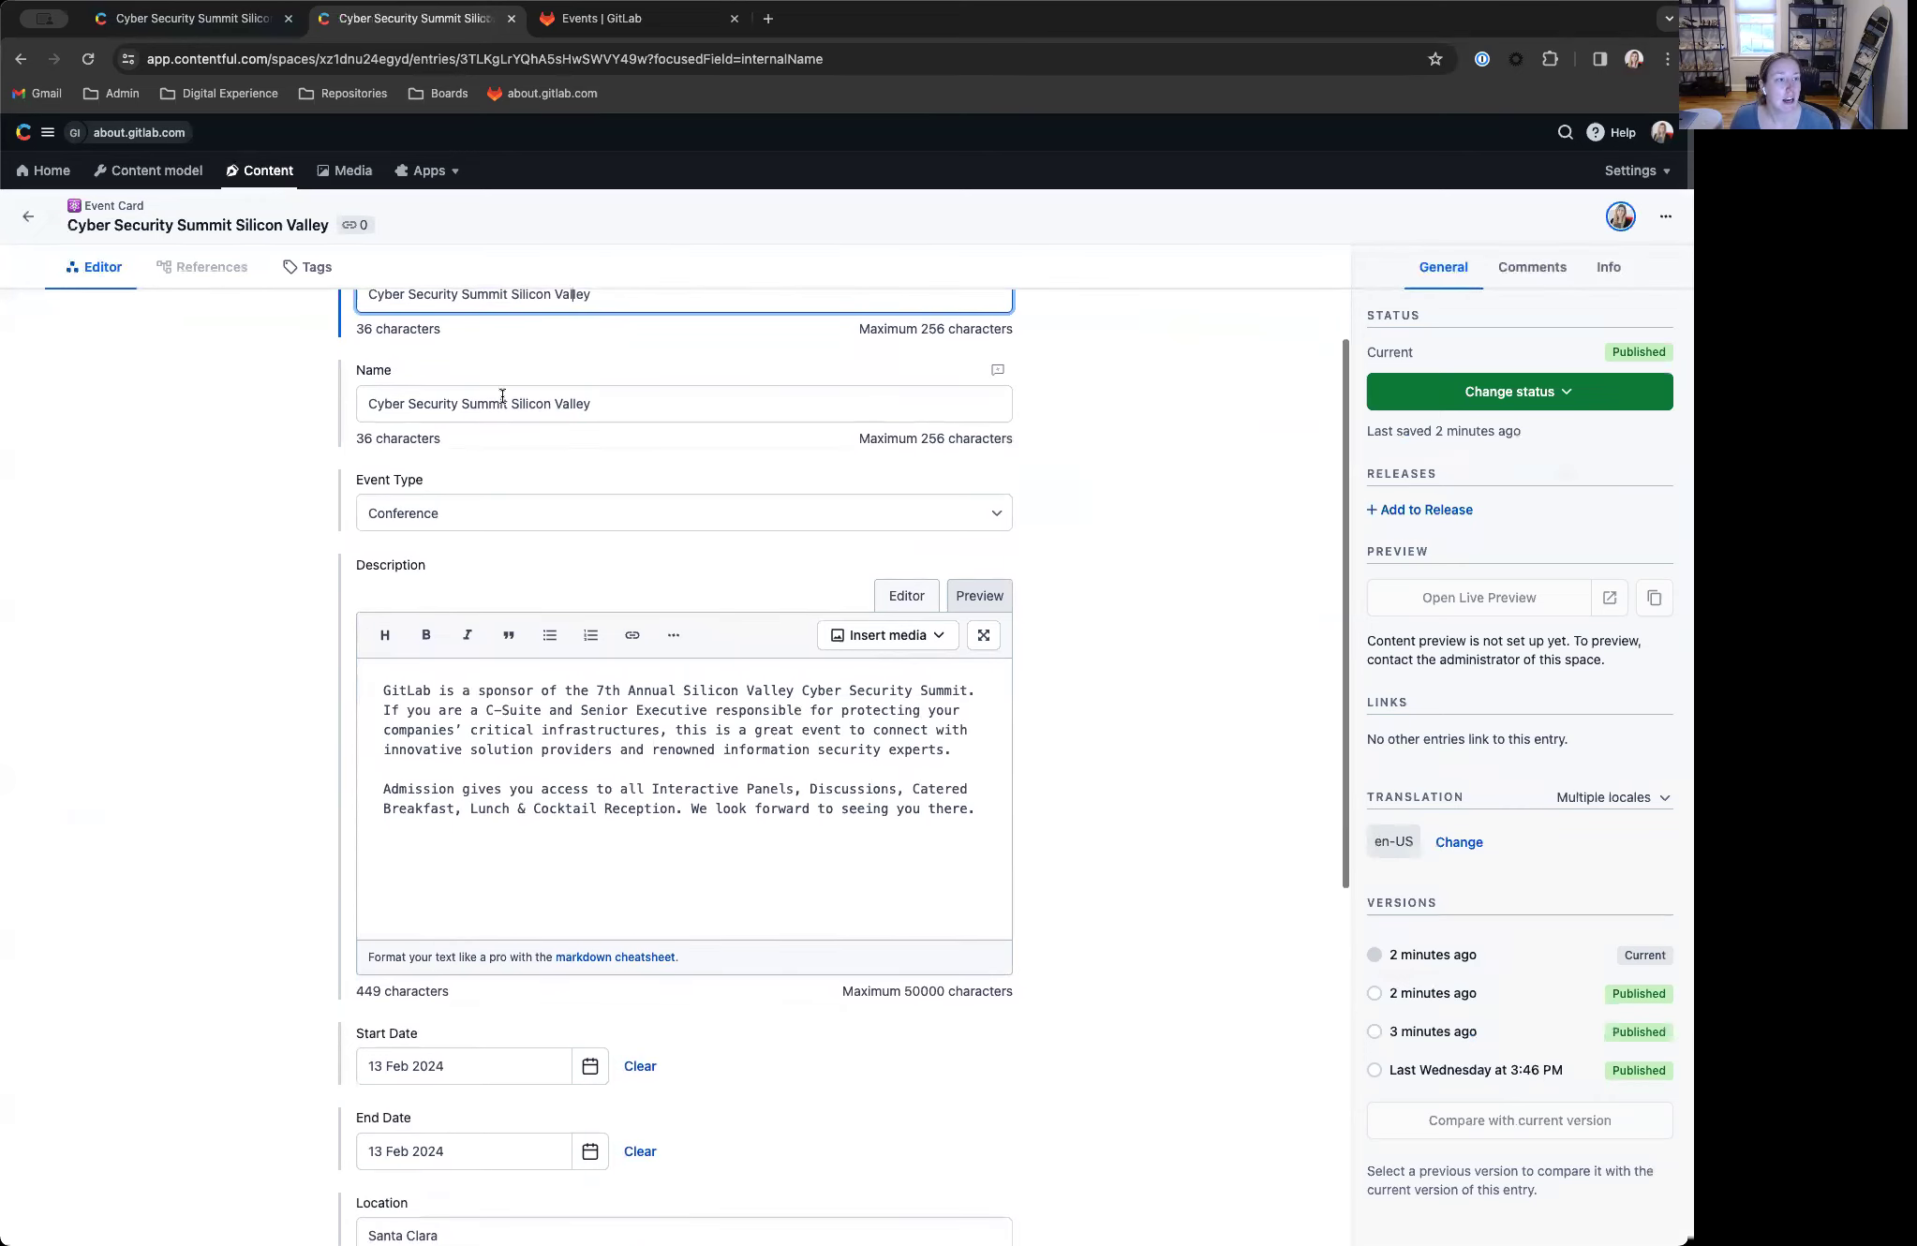
click(605, 412)
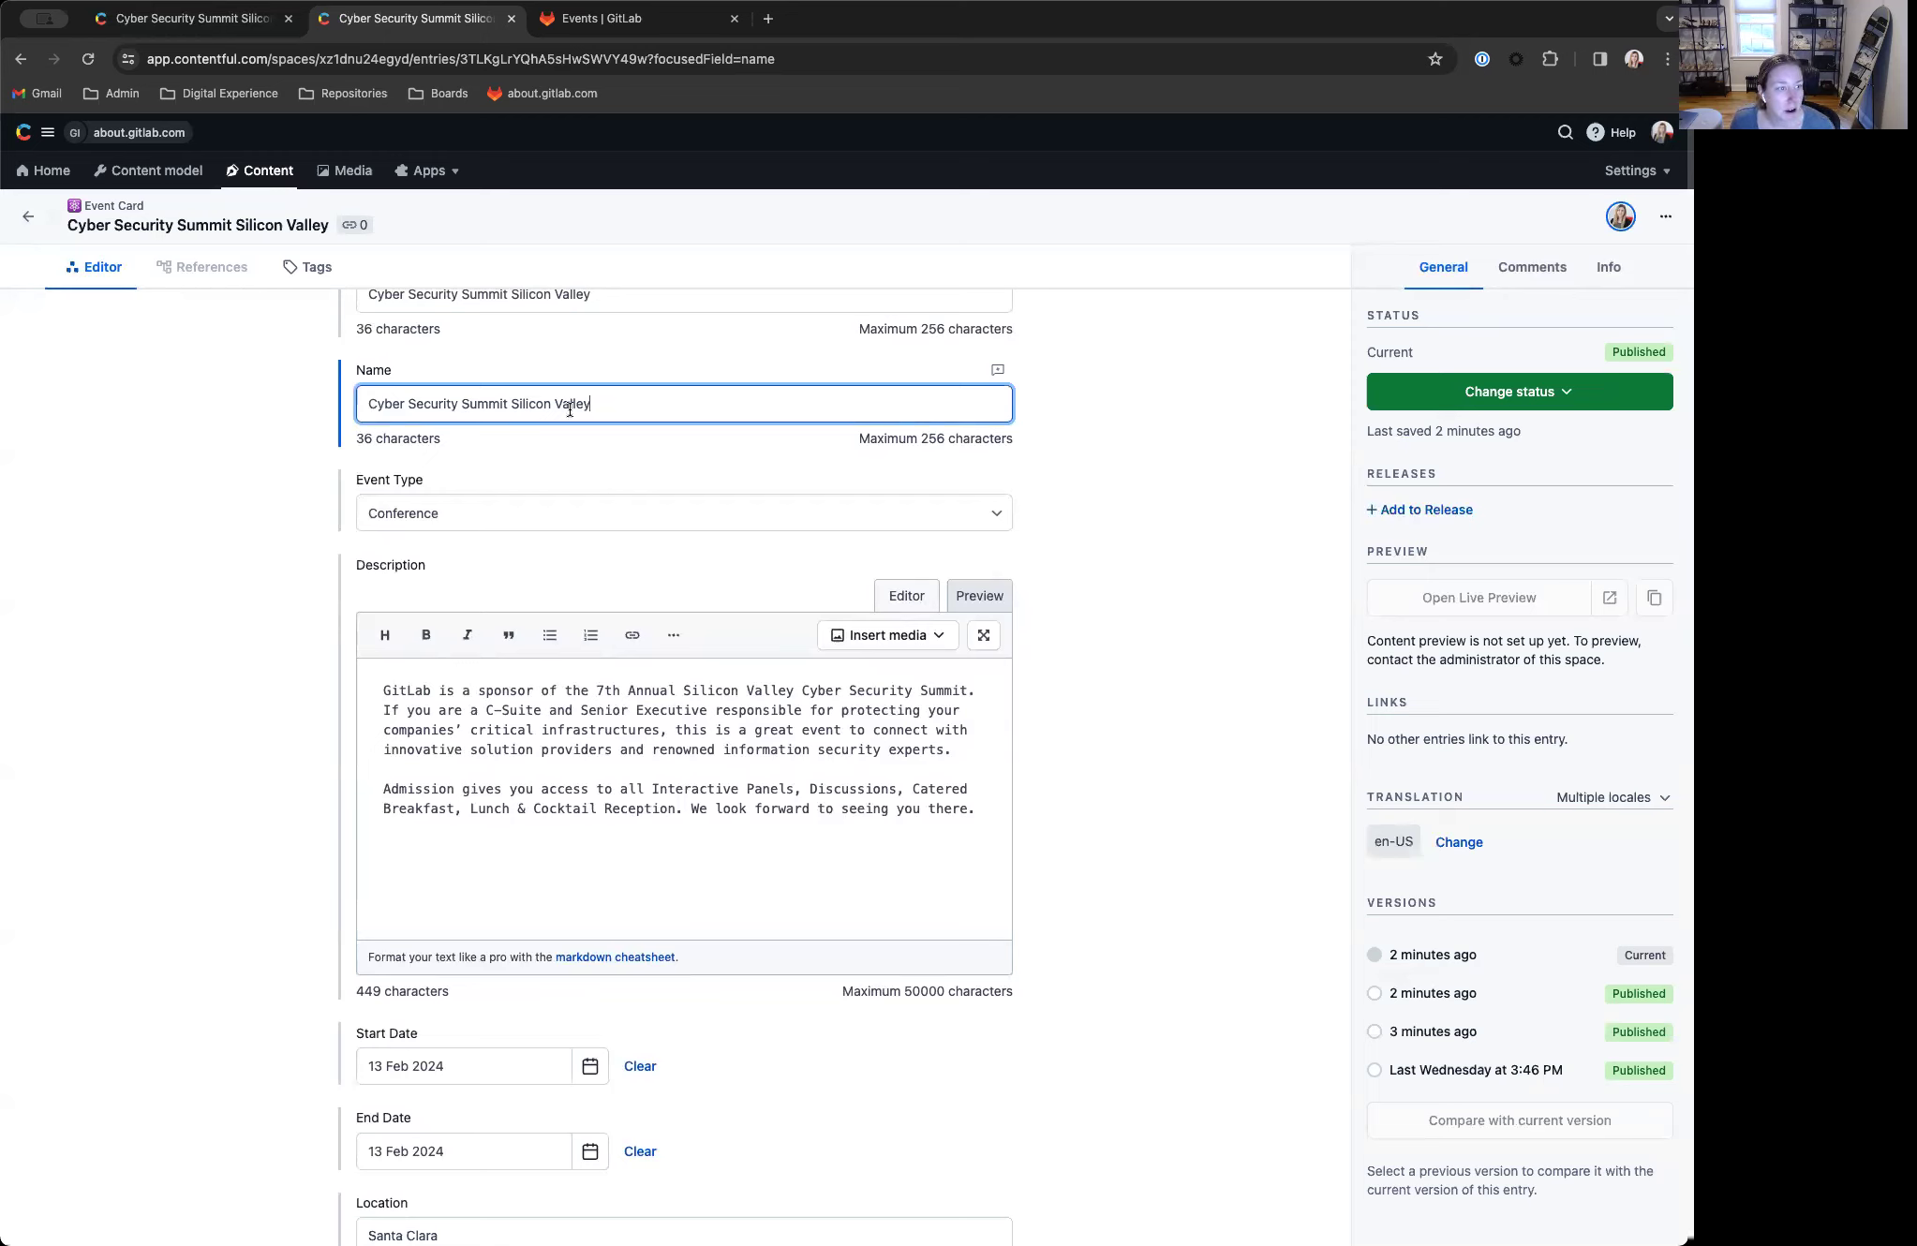
click(471, 514)
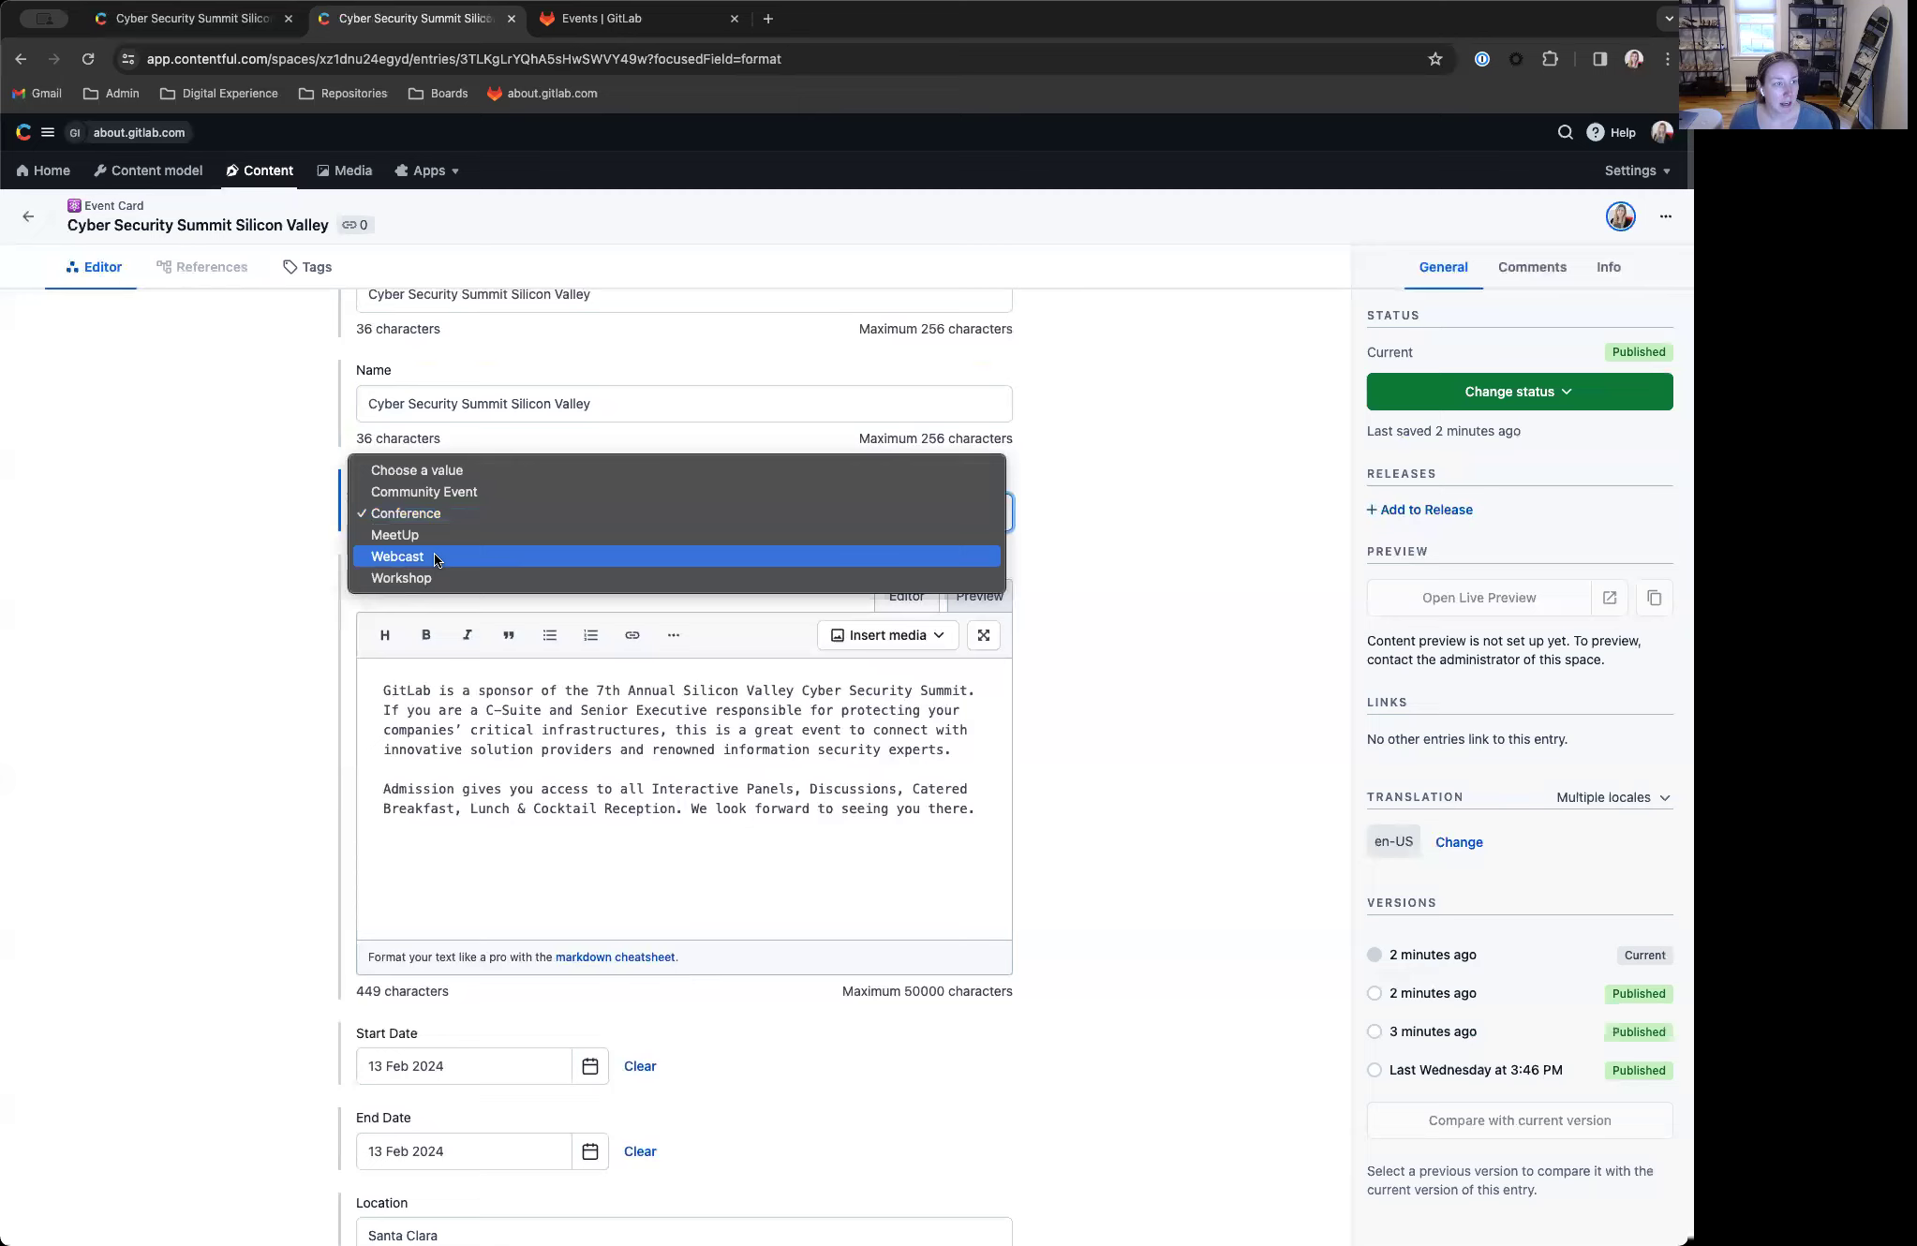
click(279, 502)
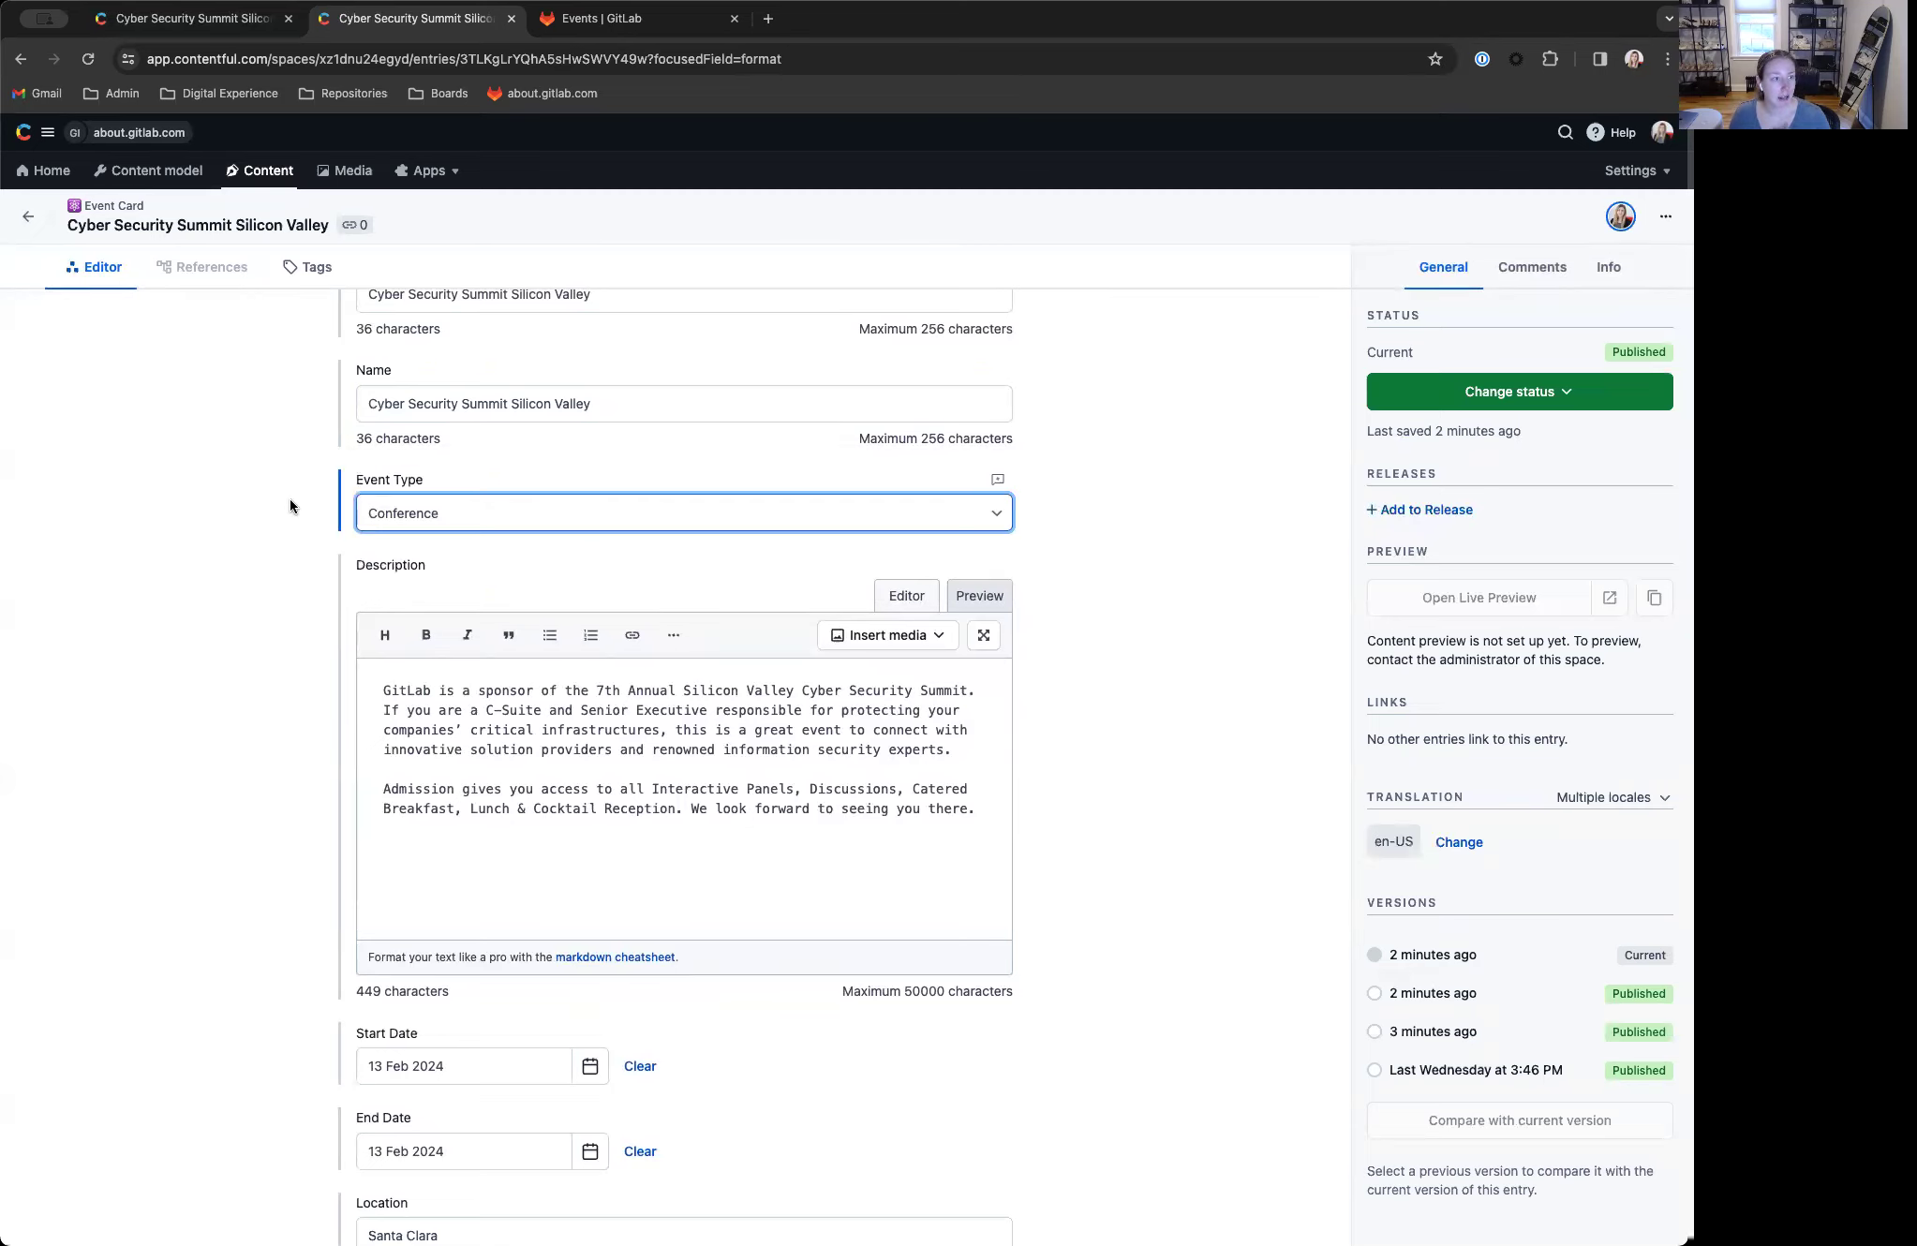
scroll(271, 516, down, 2)
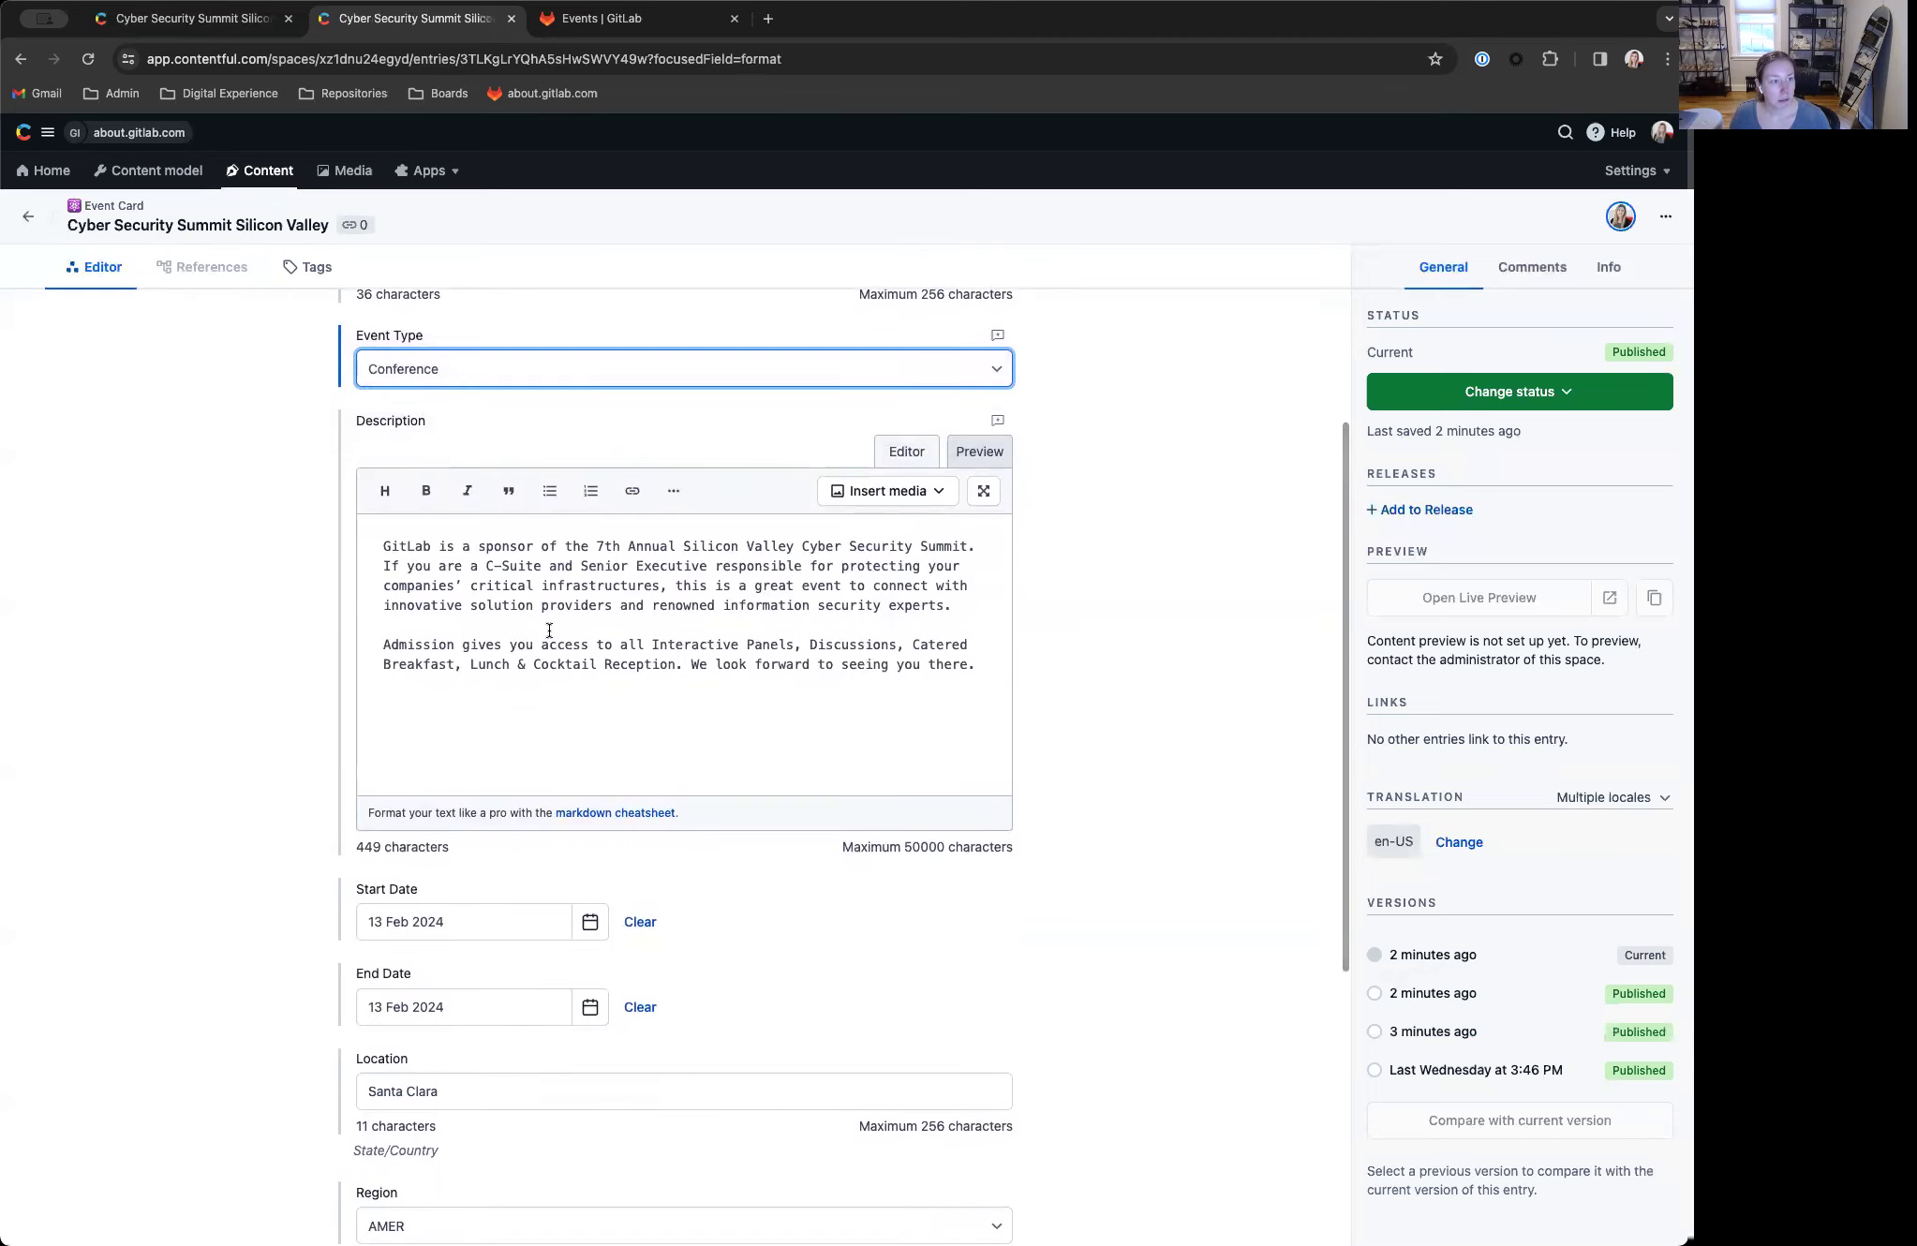
Step: Try enclosing the word "Admission" in the Description in square brackets, and undo both brackets
click(382, 636)
text([)
click(462, 645)
text(])
key(super+z)
key(super+z)
click(527, 681)
Step: Examine the Start Date, End Date and Location fields, including the State/Country help text under Location
scroll(626, 708, down, 3)
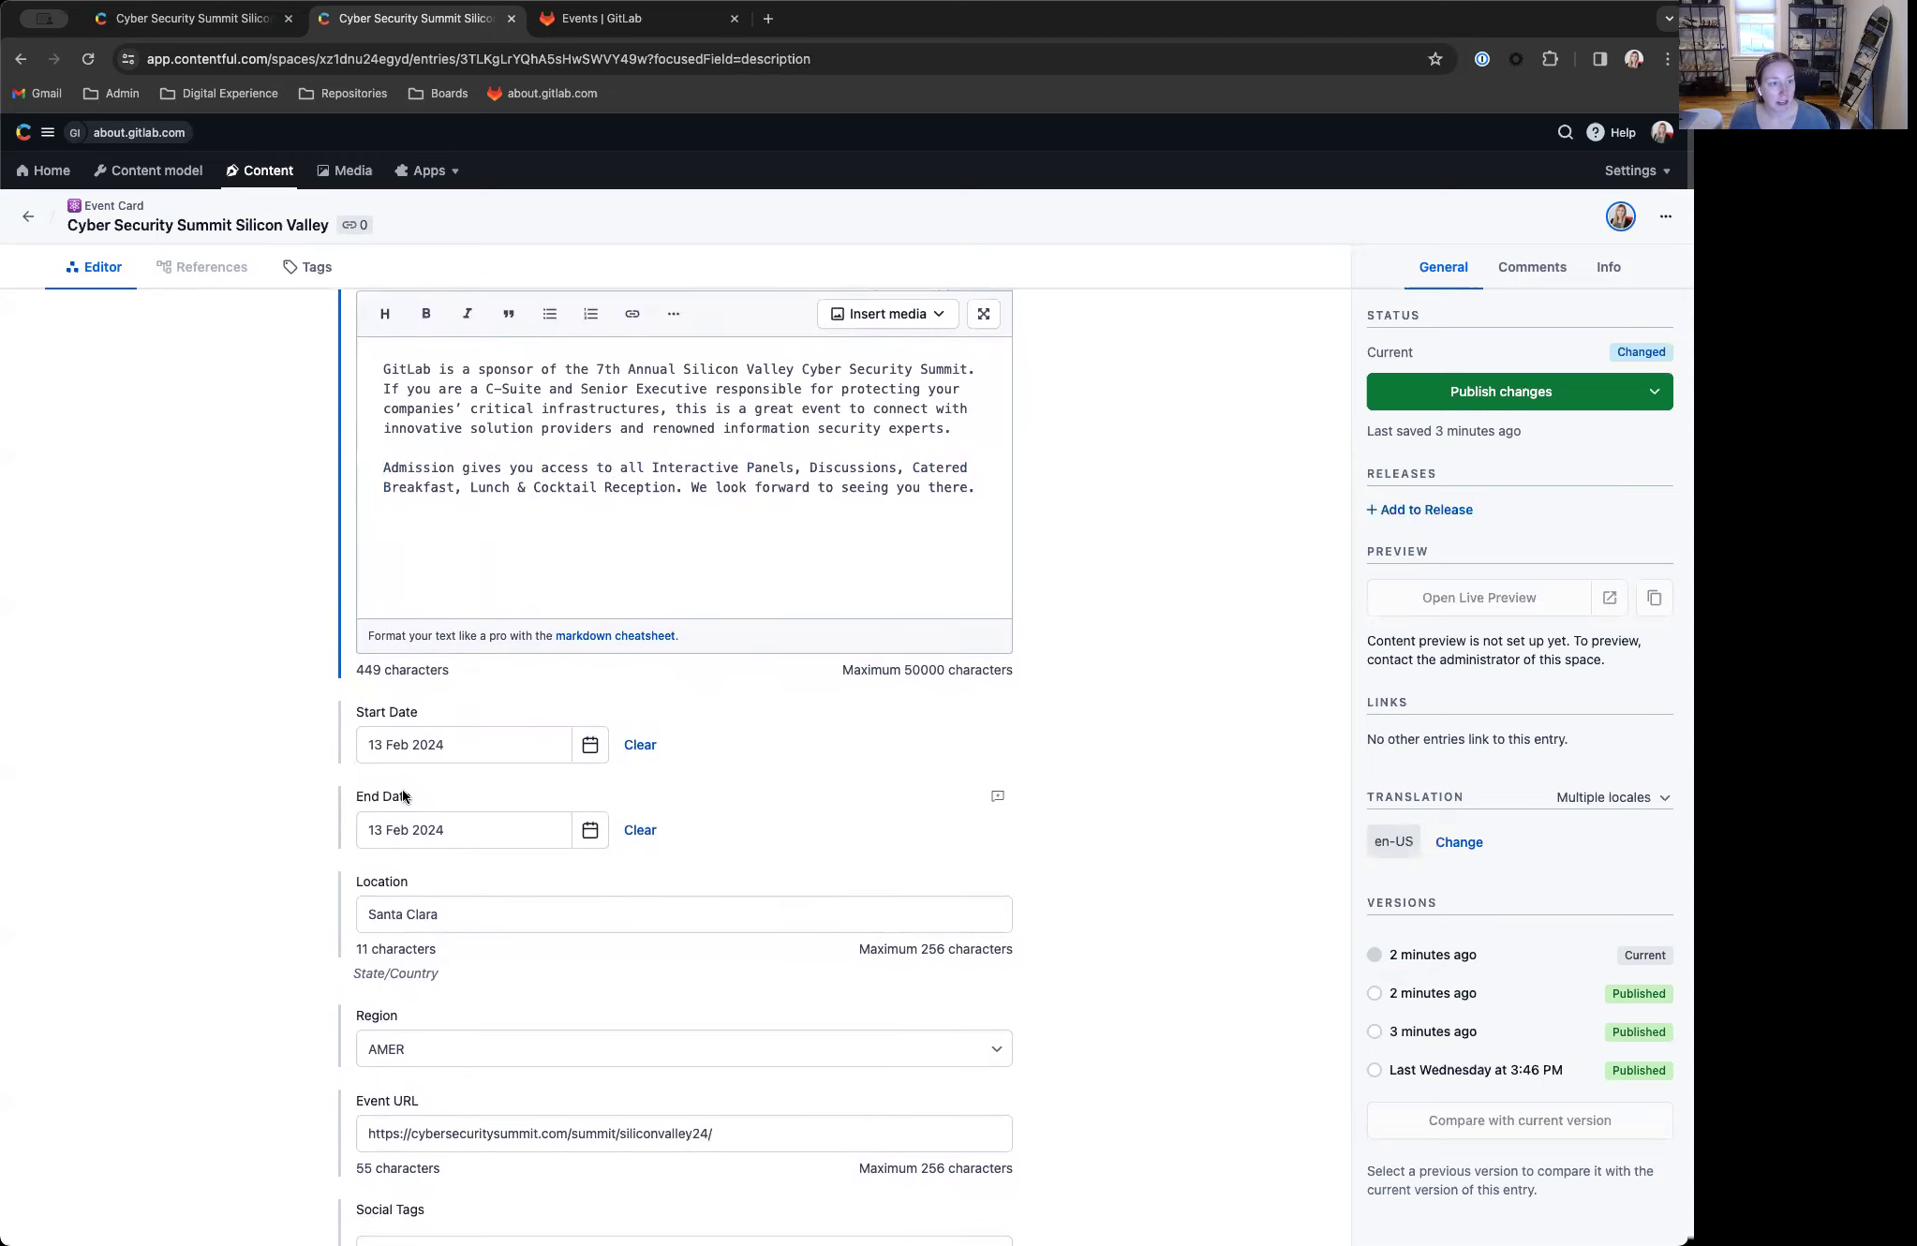
scroll(632, 777, down, 1)
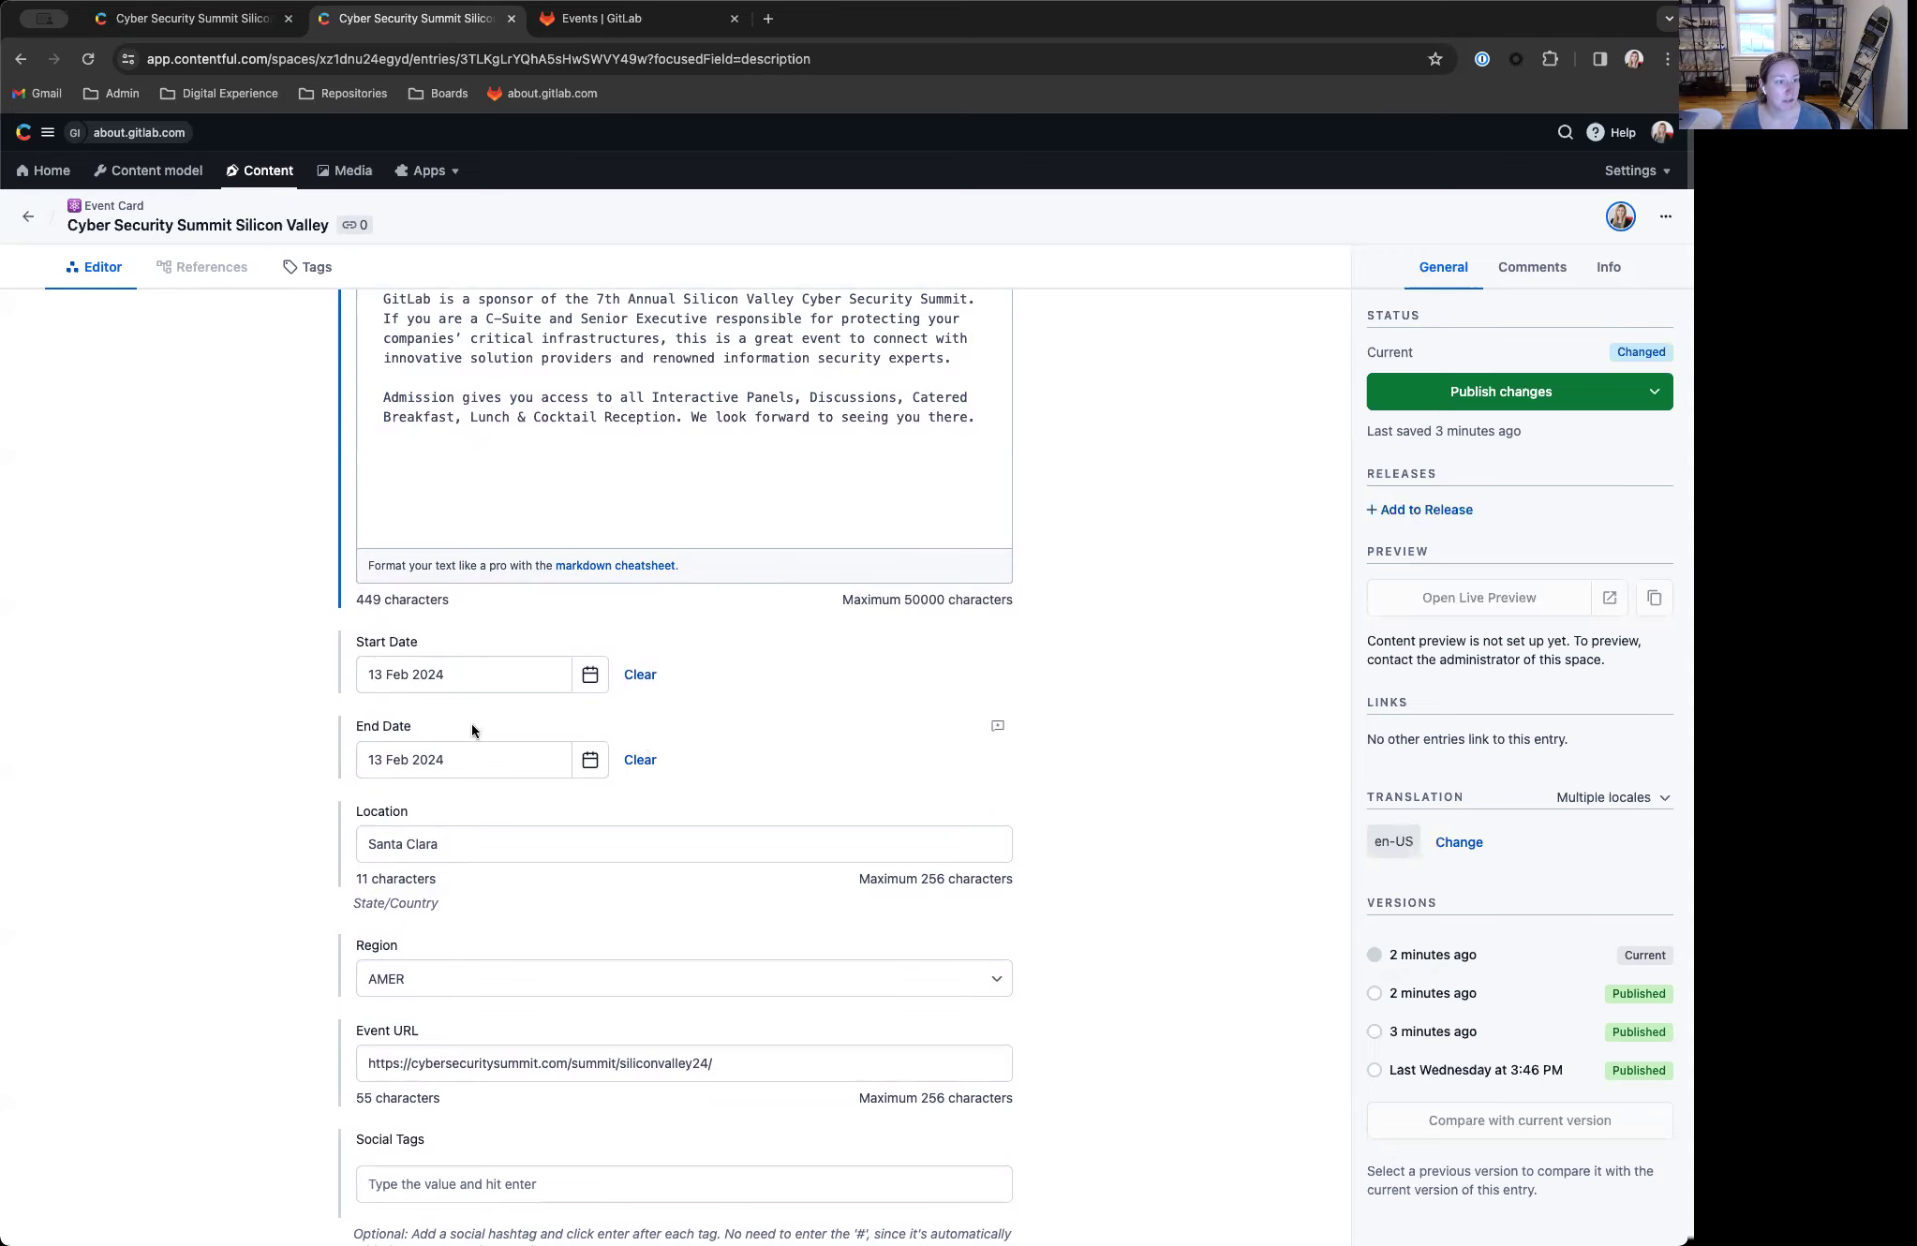
scroll(667, 755, down, 2)
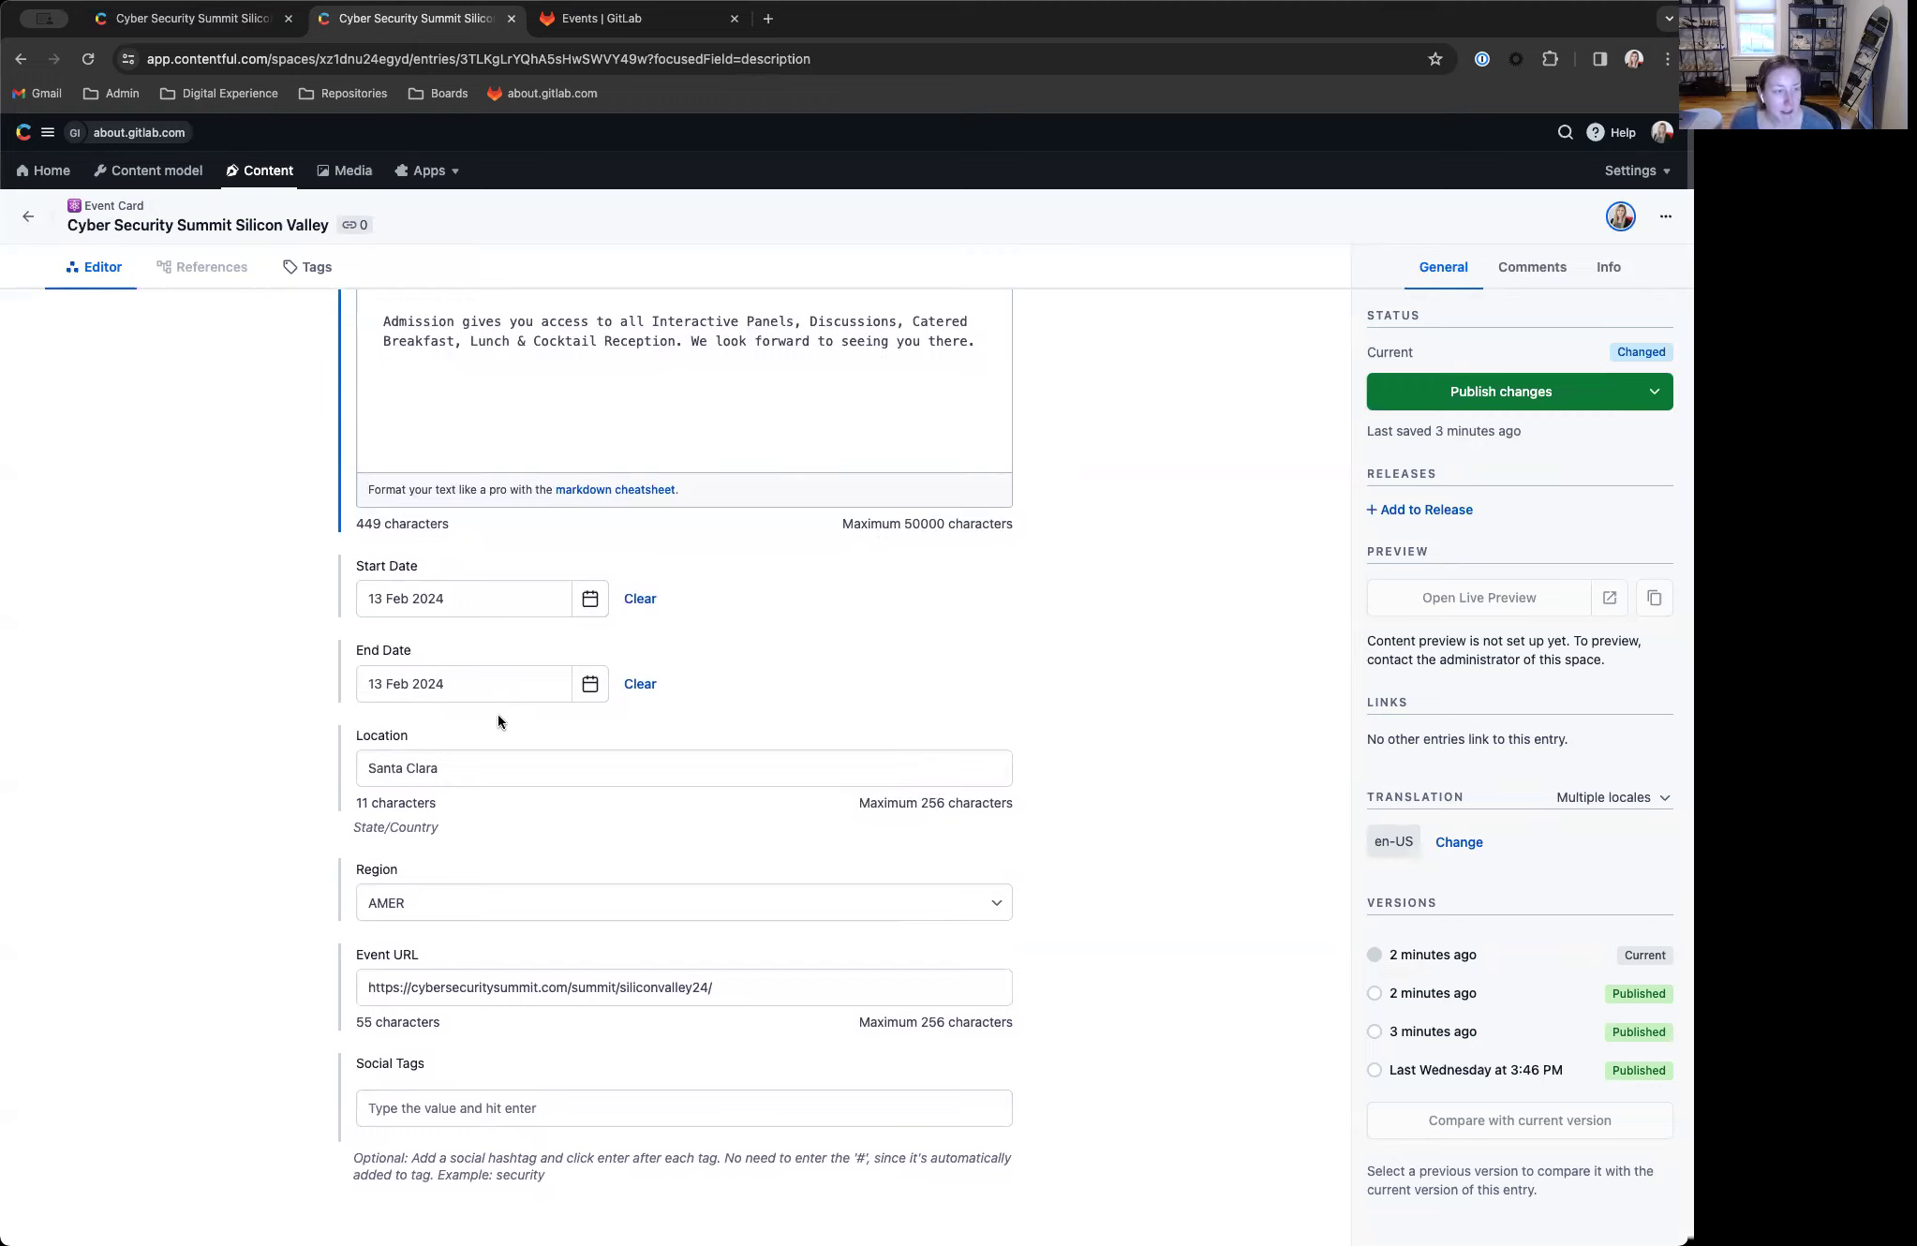
scroll(498, 715, down, 1)
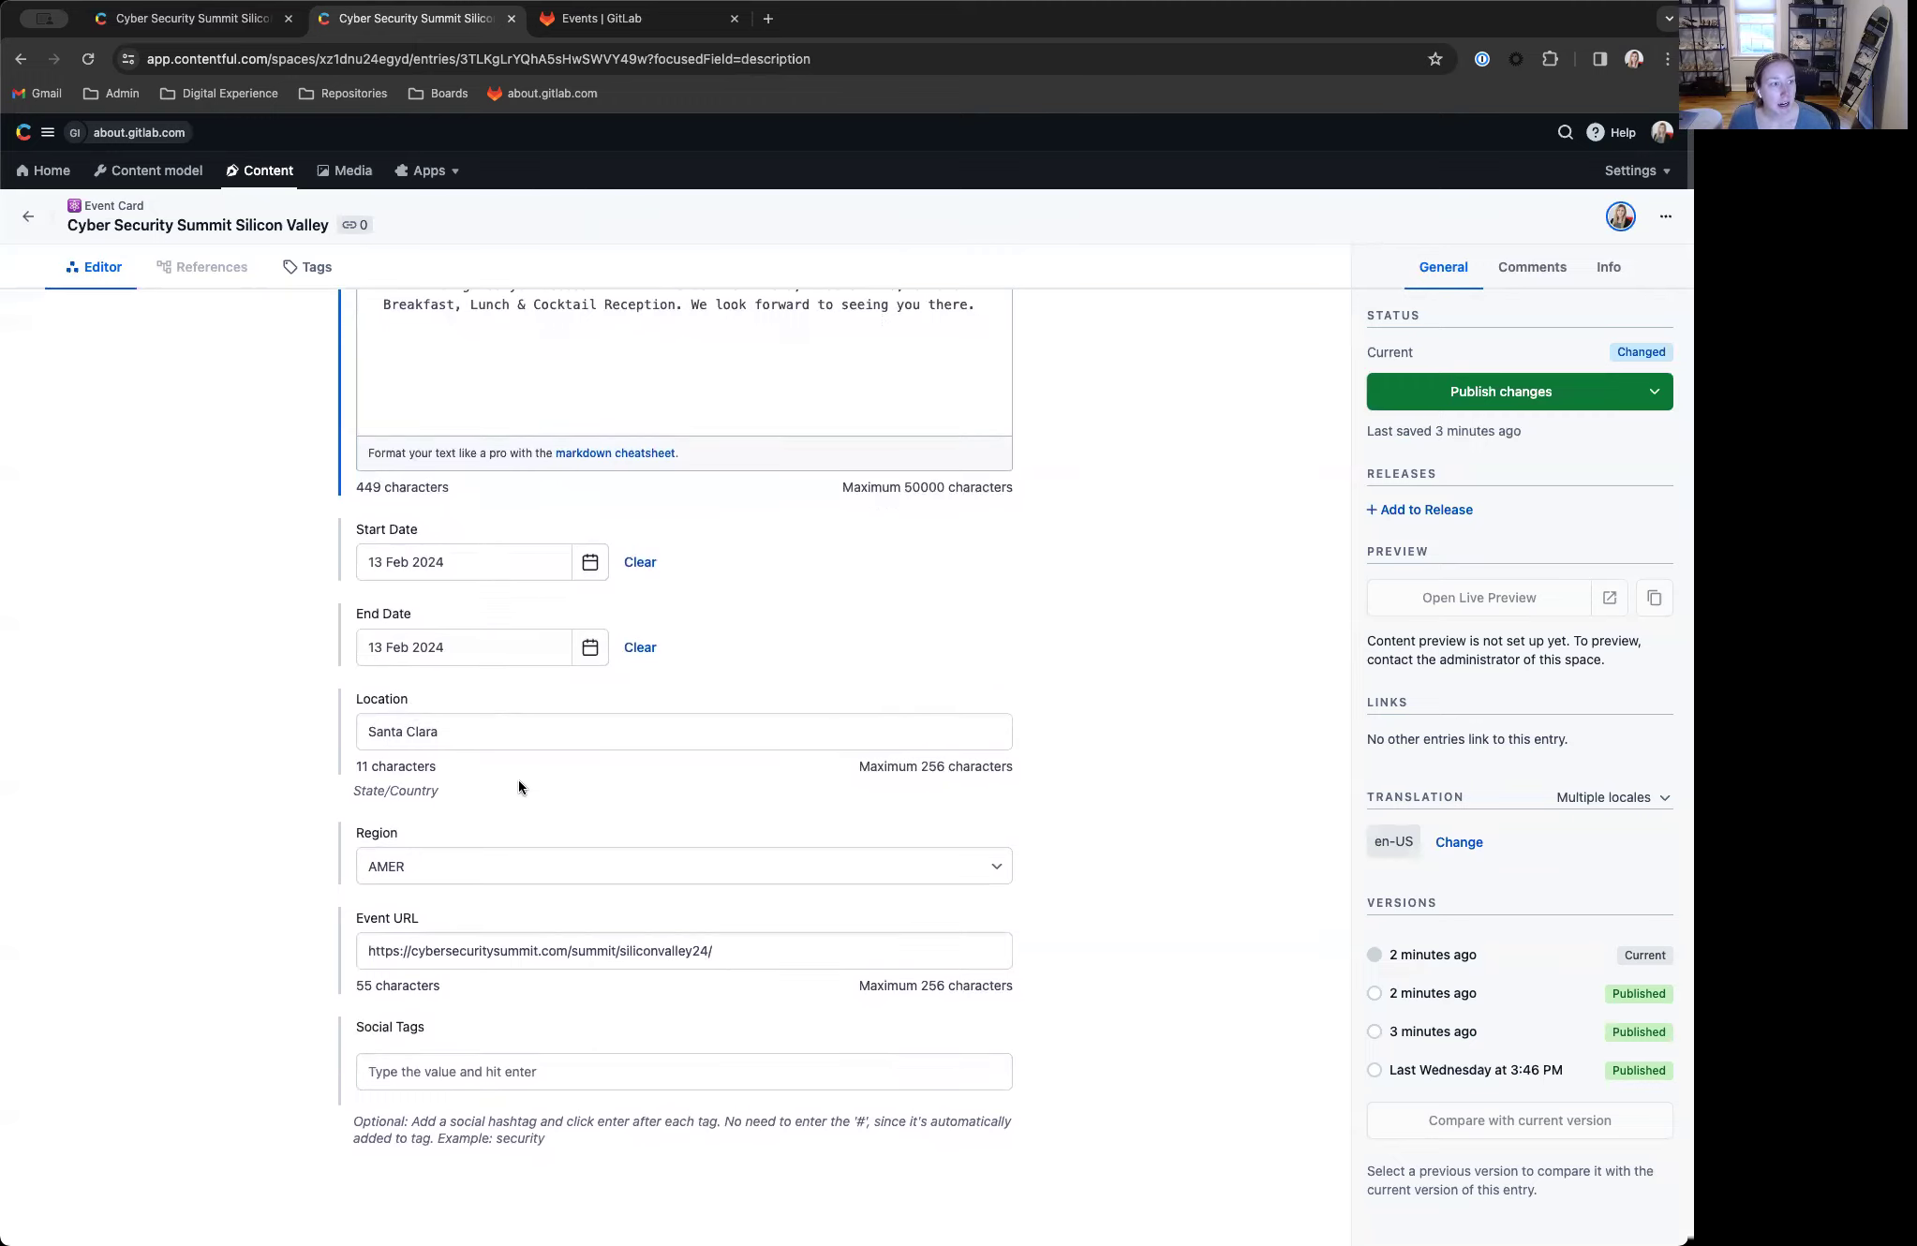
drag(347, 791, 392, 792)
click(433, 793)
click(428, 792)
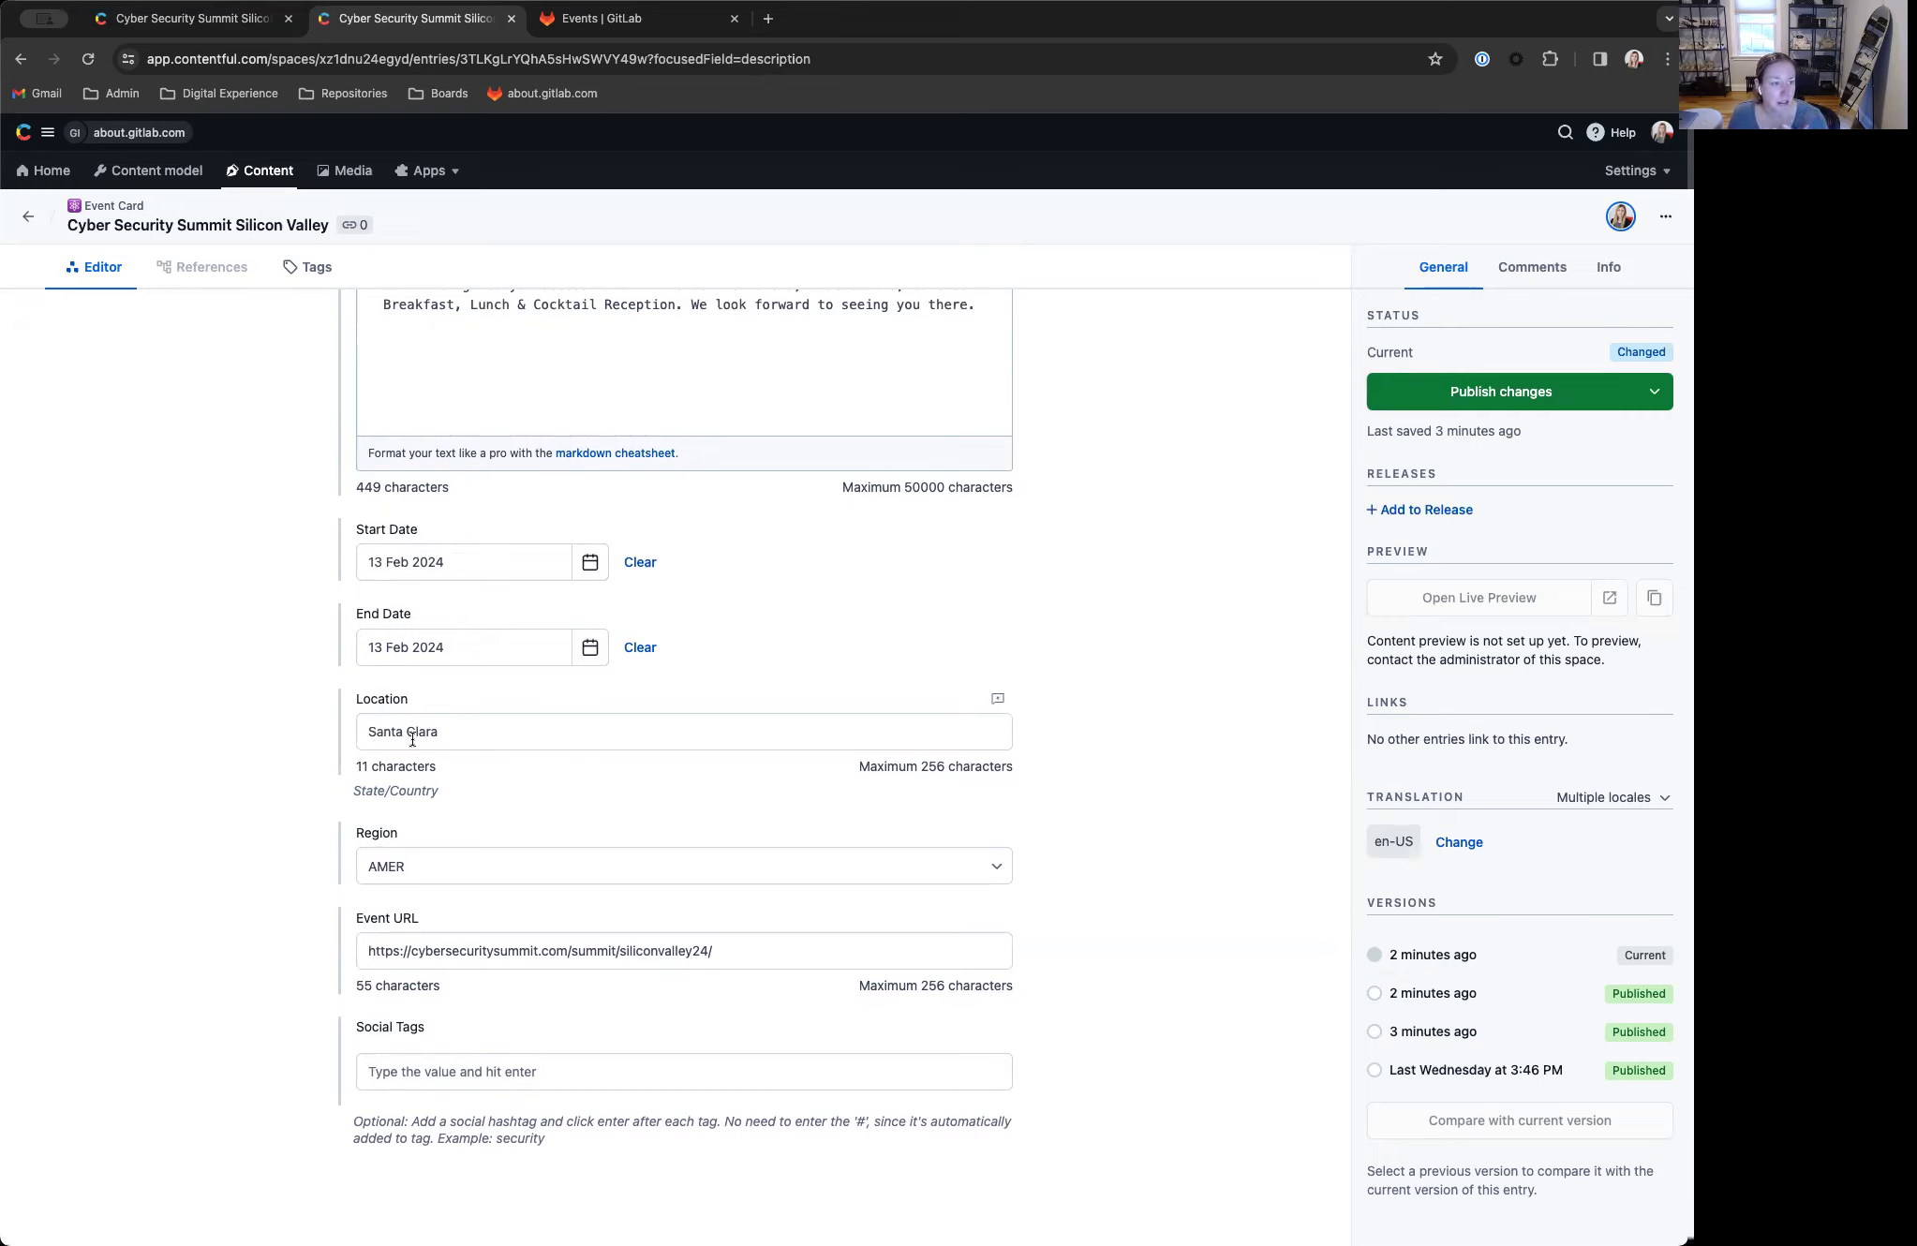
drag(358, 790, 437, 793)
click(377, 795)
scroll(541, 731, down, 2)
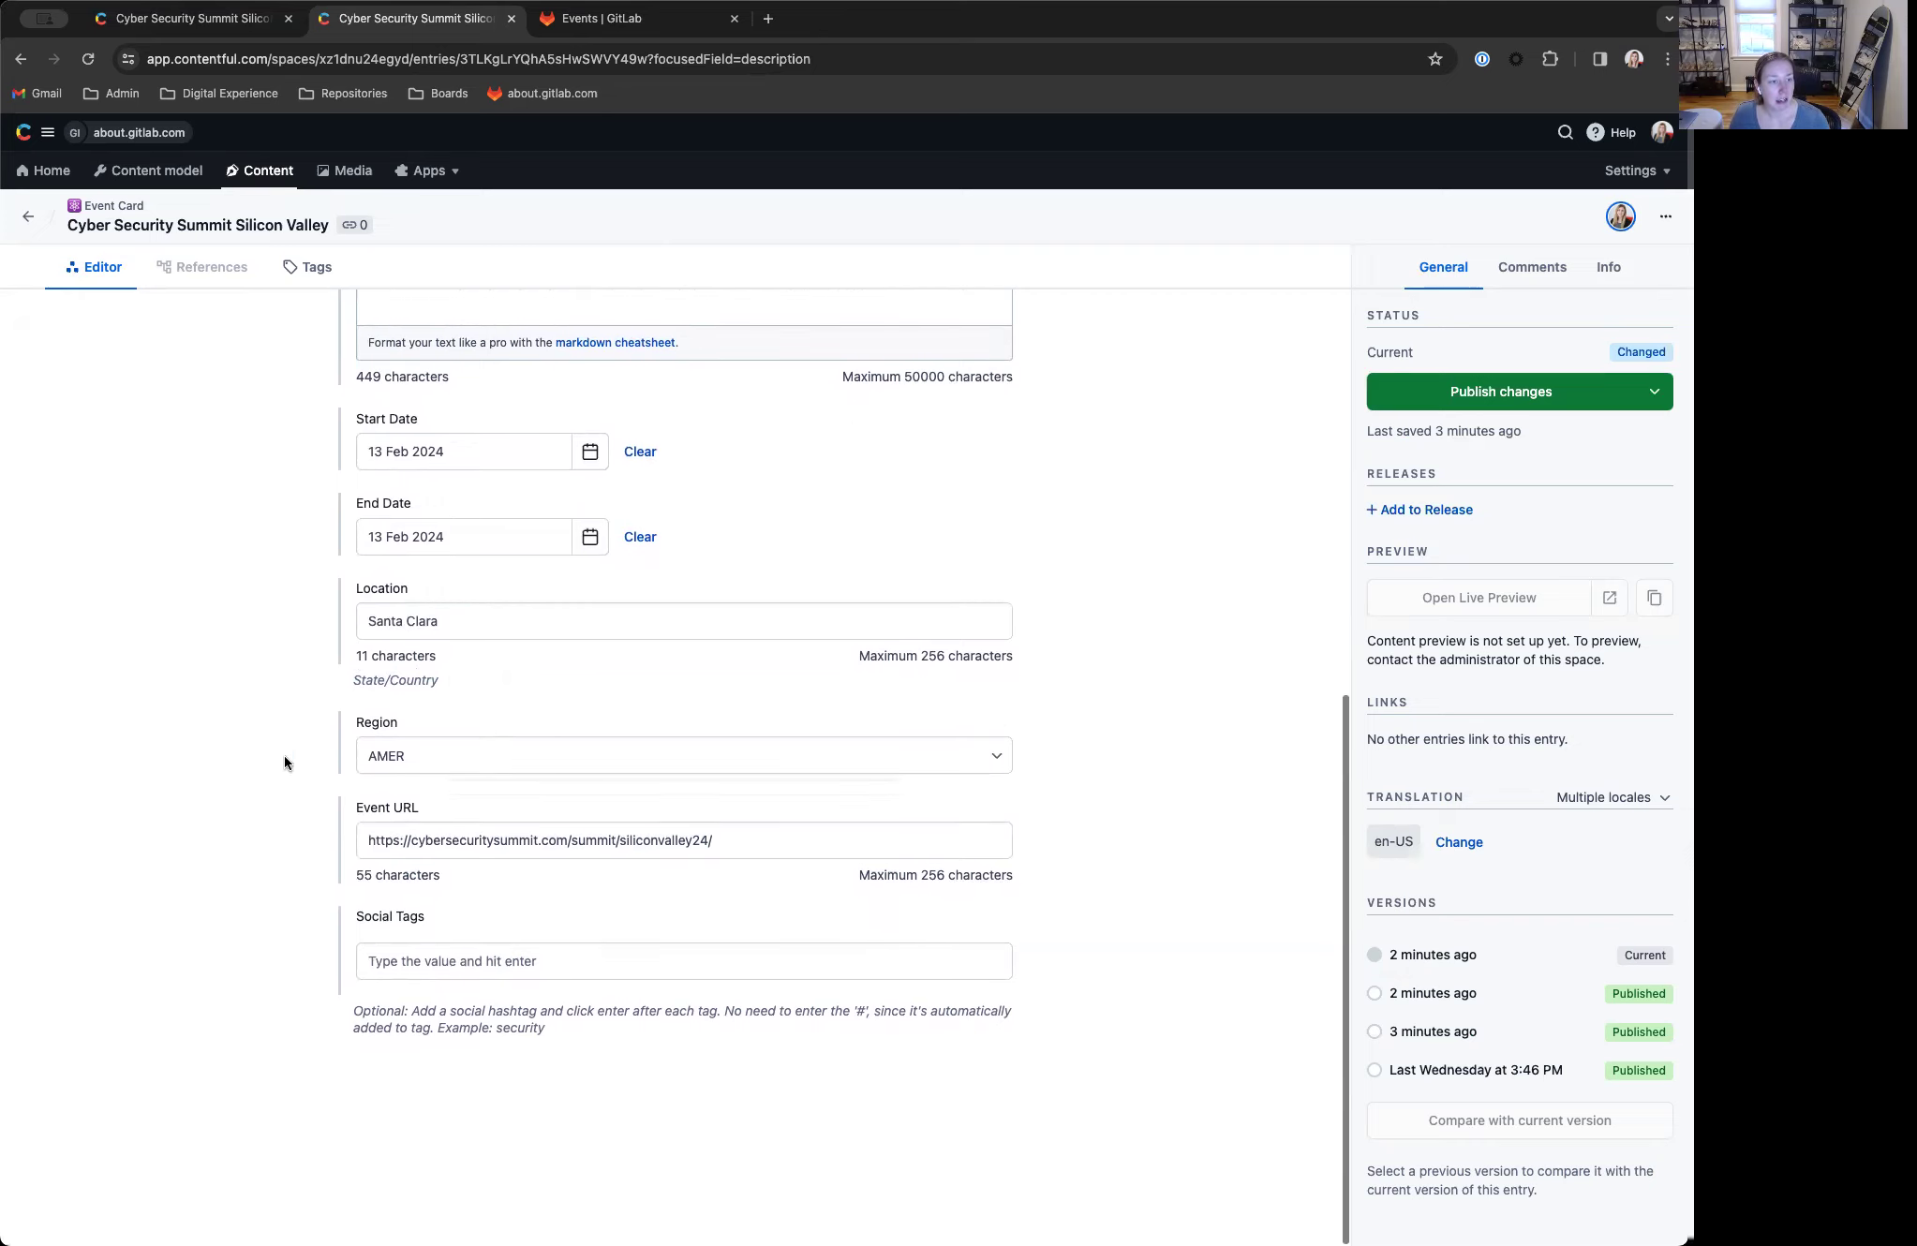
Step: Review the available Region options and put the cursor in the empty Social Tags field
click(417, 757)
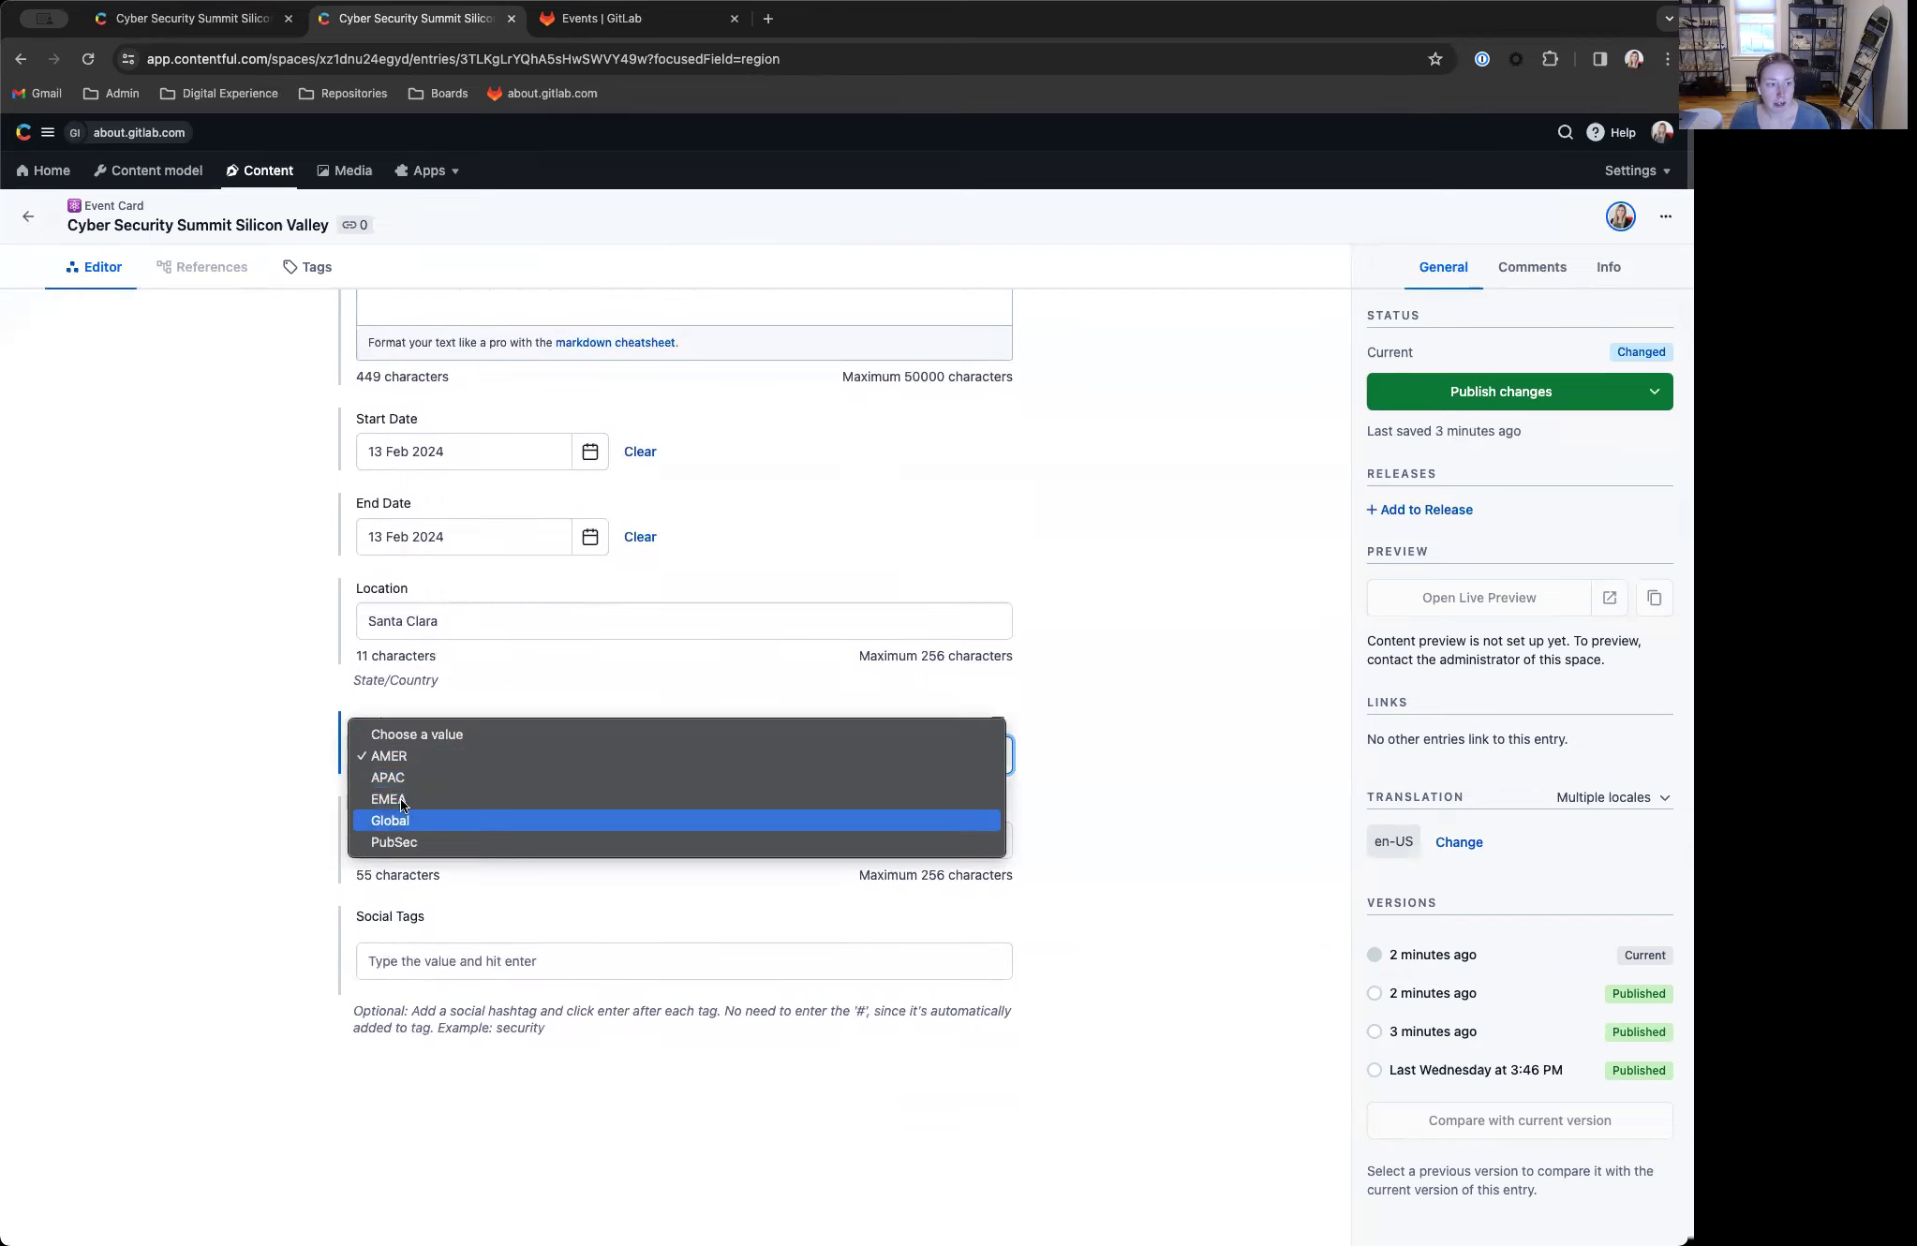
click(238, 747)
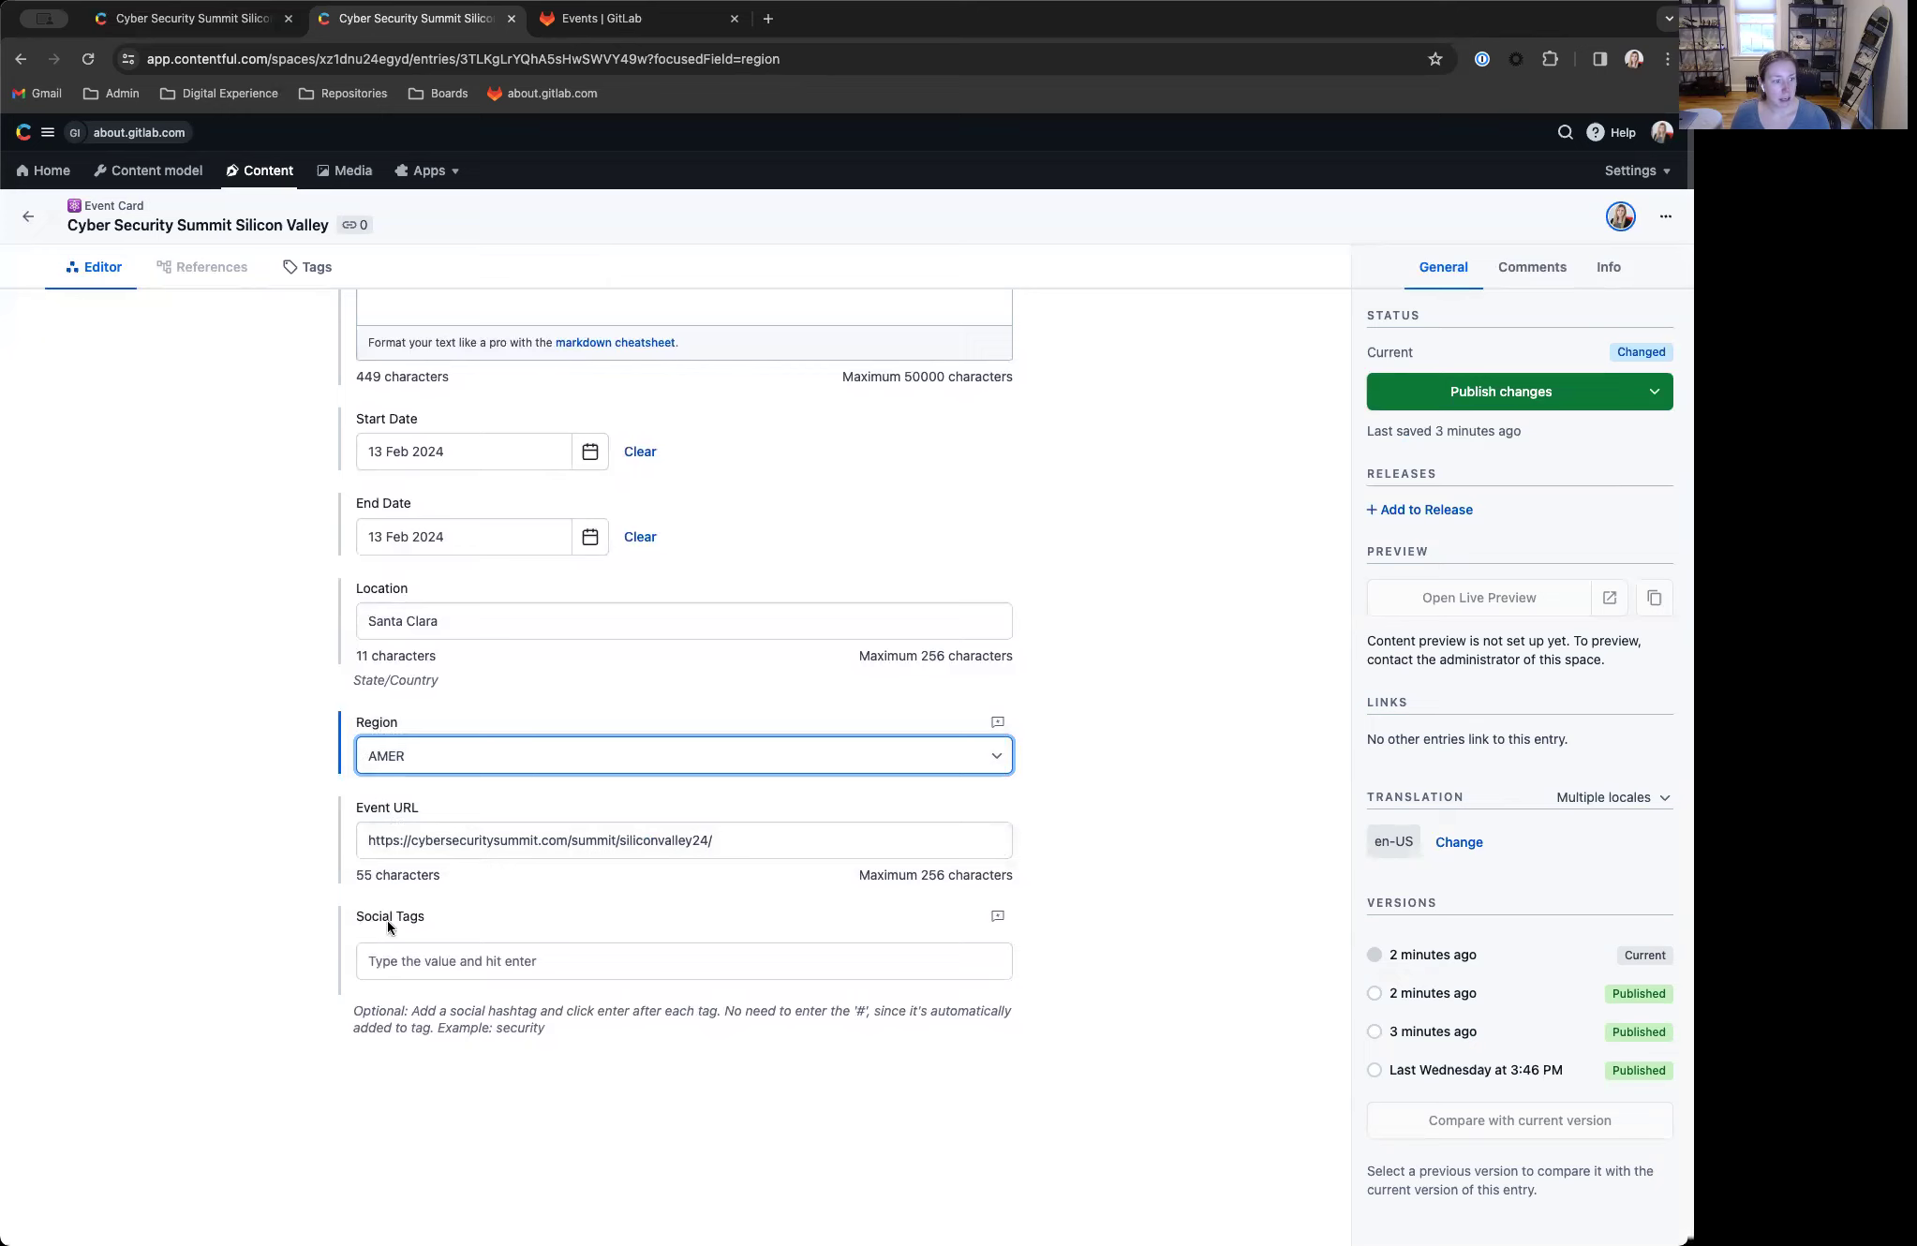
scroll(440, 970, up, 7)
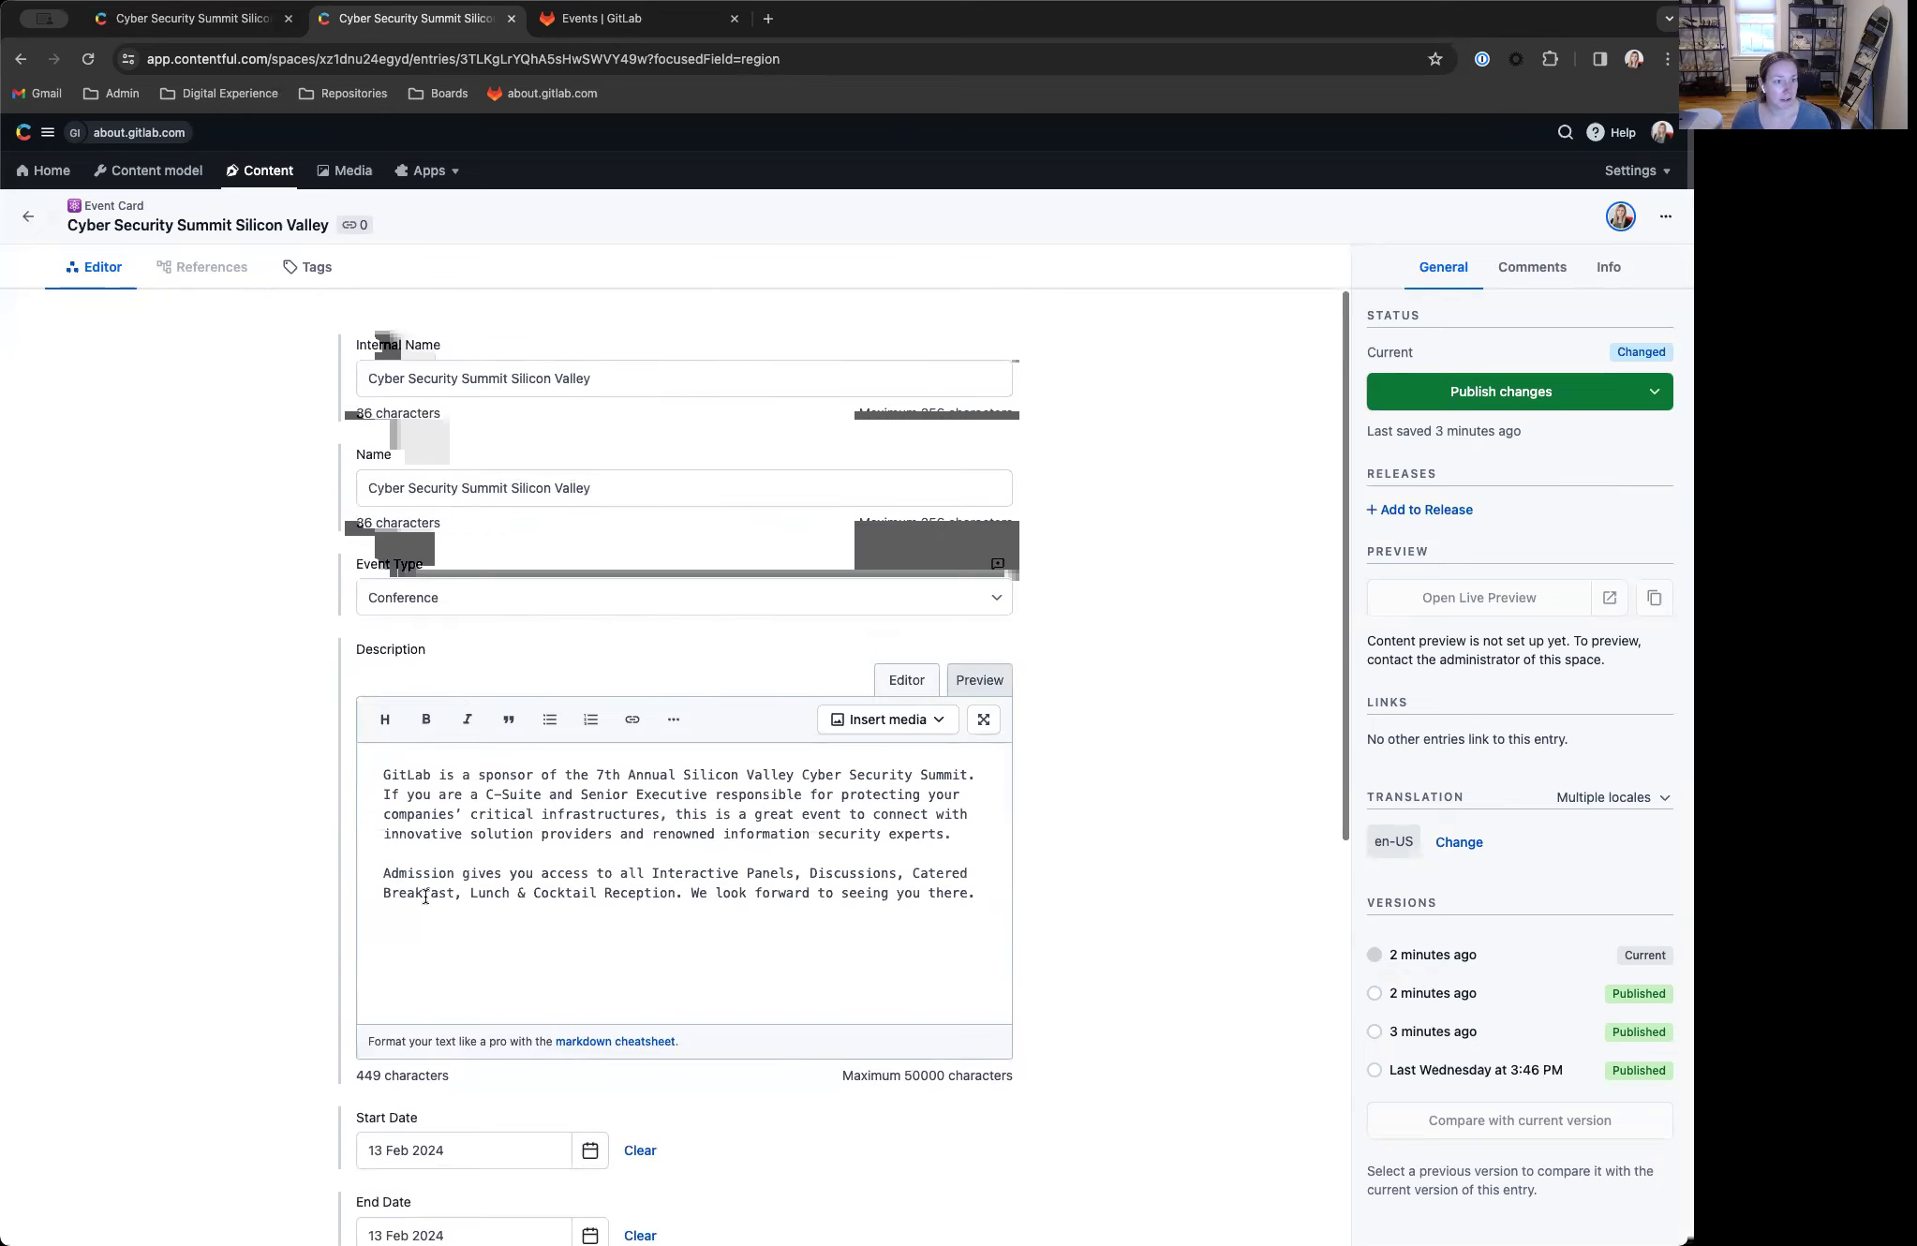
scroll(271, 897, down, 7)
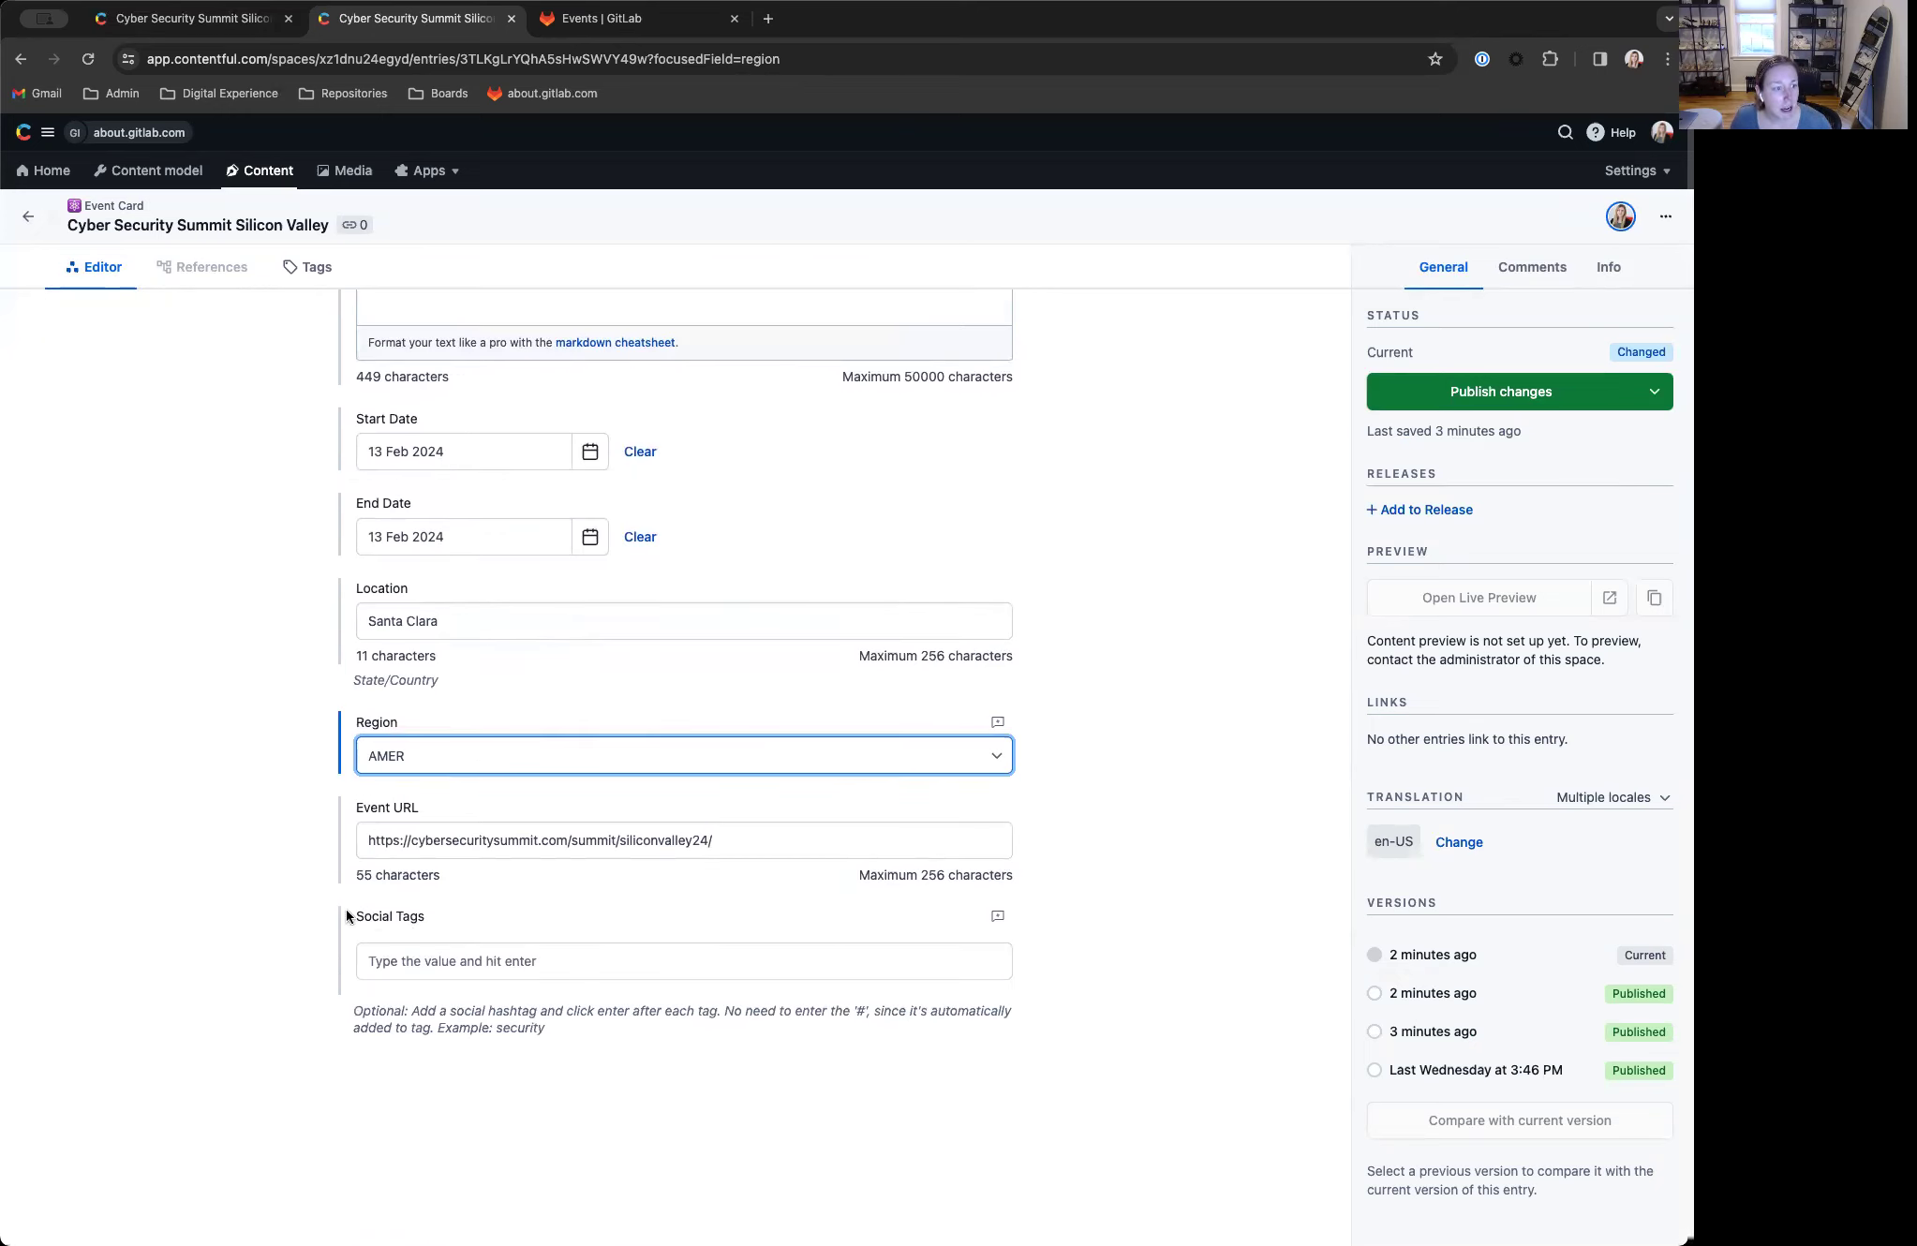
click(393, 960)
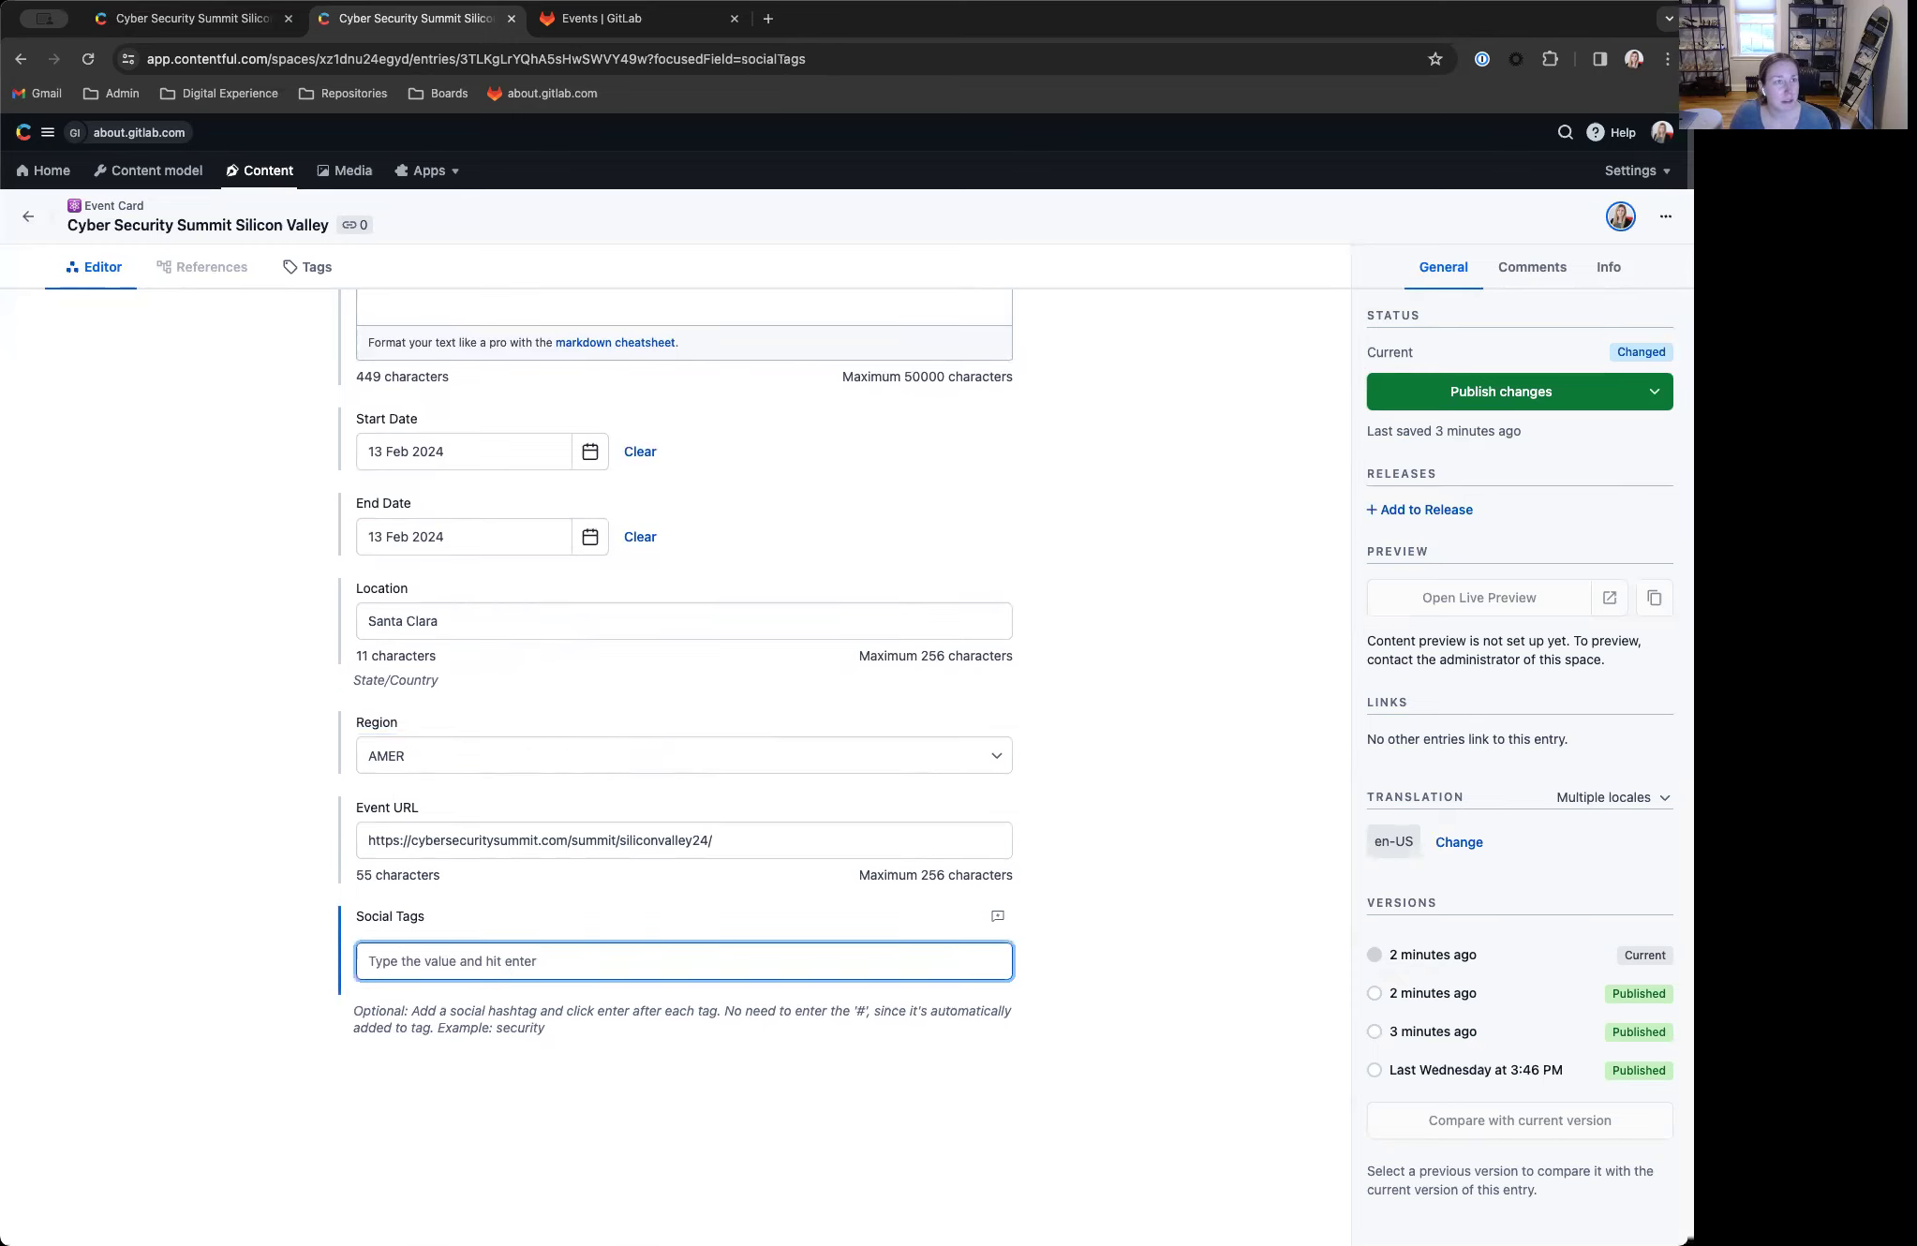
Step: Check the event cards on the live events page for how social tags are displayed
click(616, 28)
scroll(831, 677, down, 20)
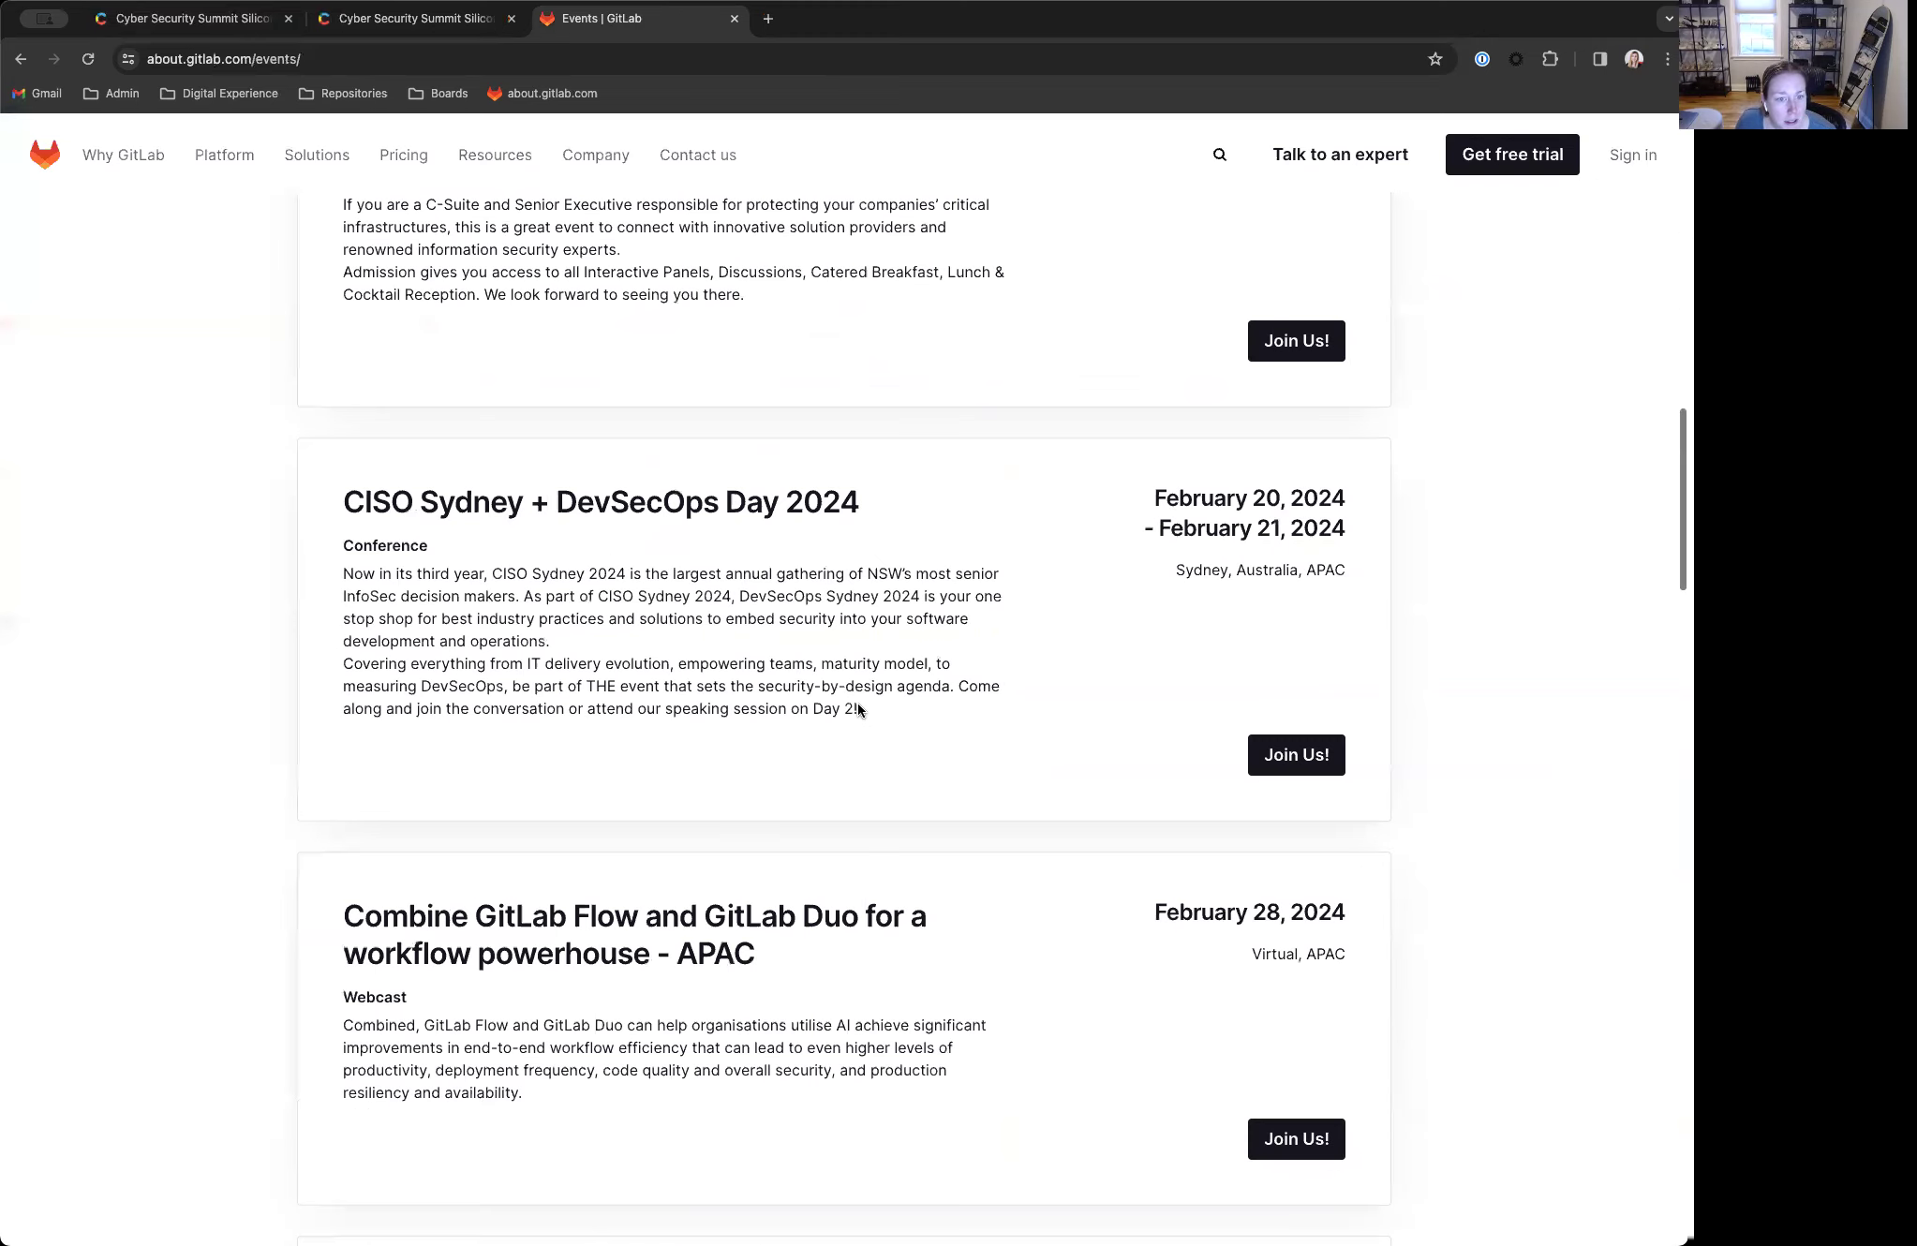
scroll(858, 709, down, 10)
scroll(1325, 895, down, 5)
scroll(1262, 891, down, 5)
scroll(1247, 872, up, 20)
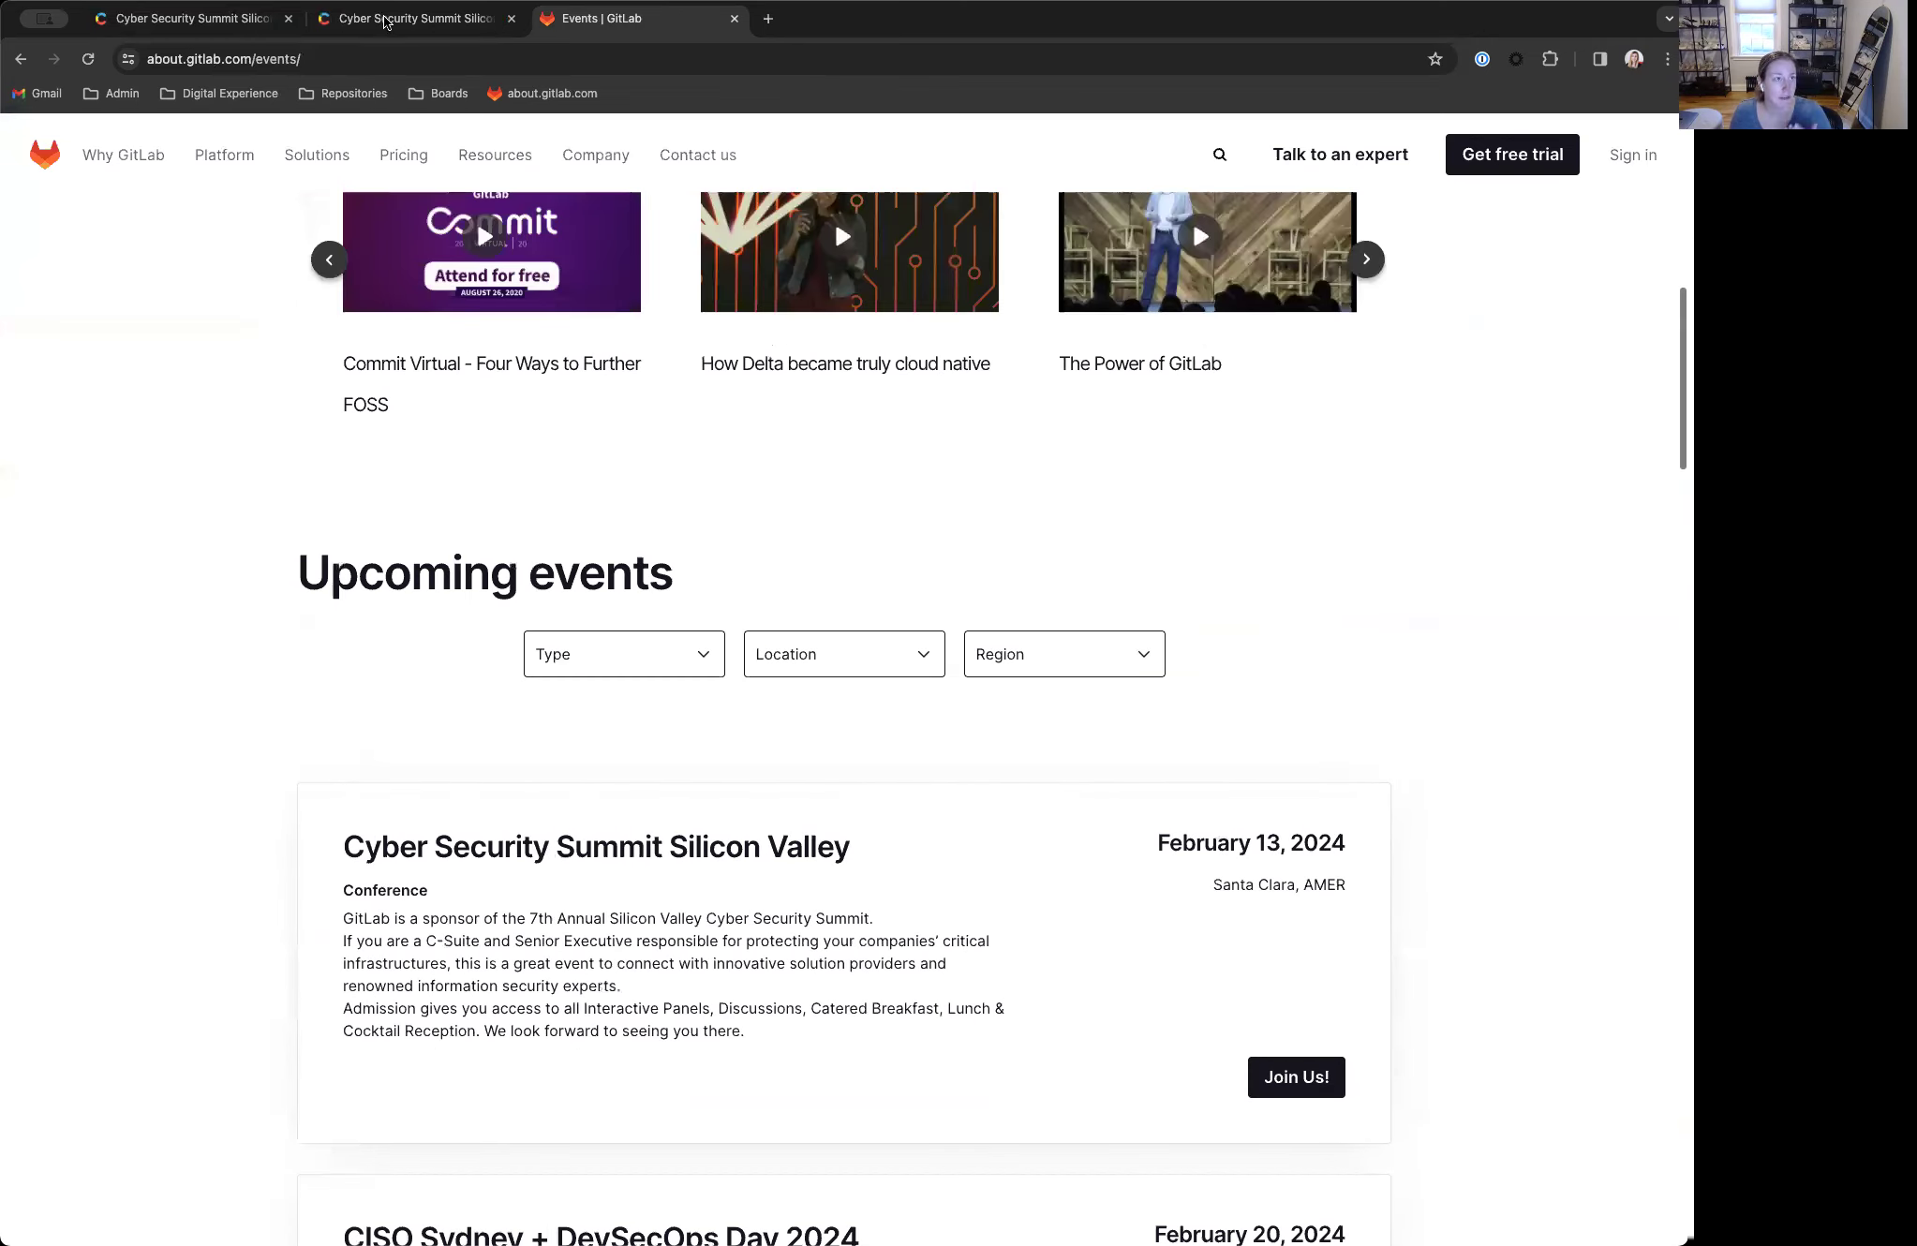
Step: Return to the event card entry and add the social tags "security" and "devsecops"
click(385, 22)
text(security)
key(Return)
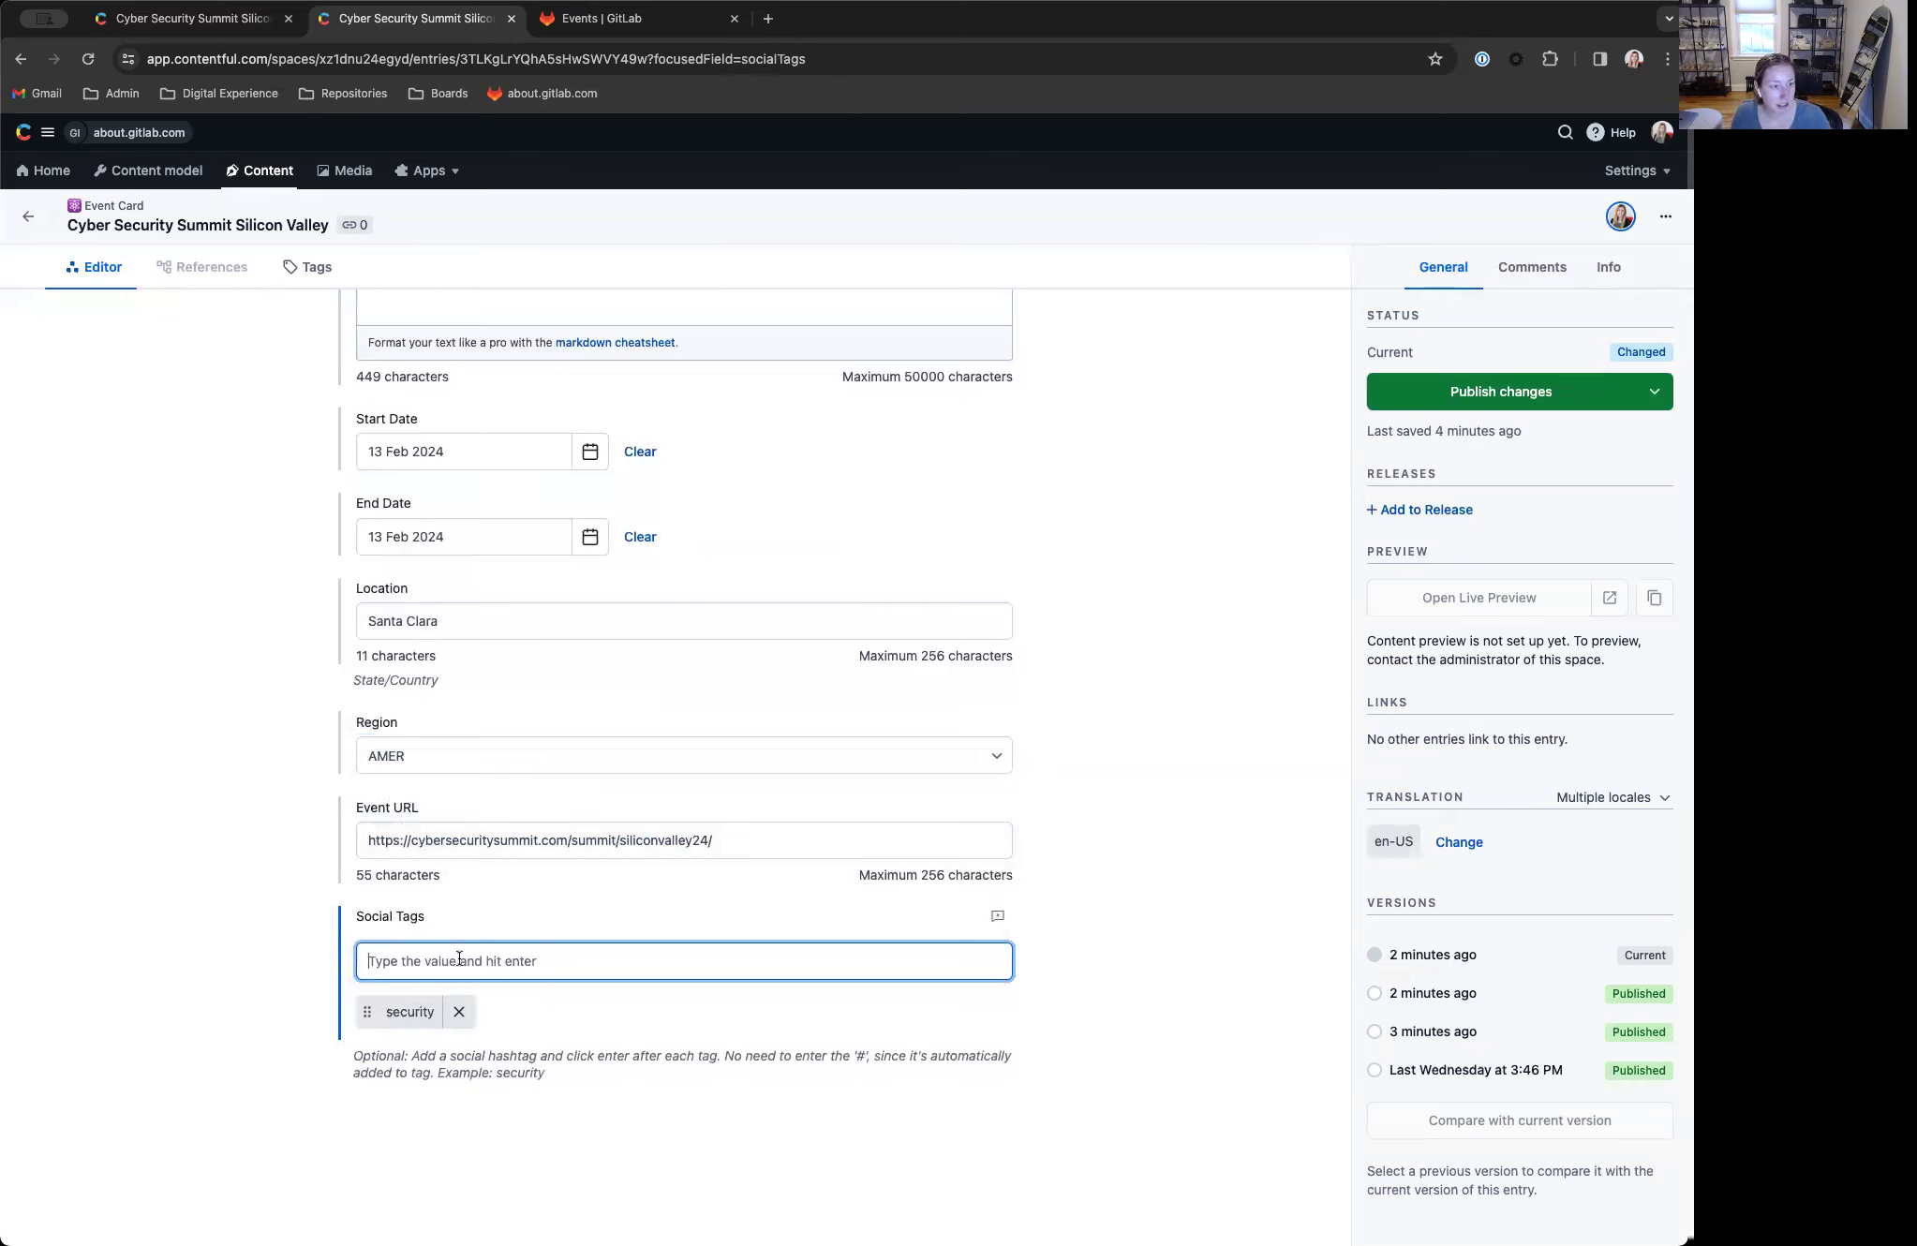
text(dev)
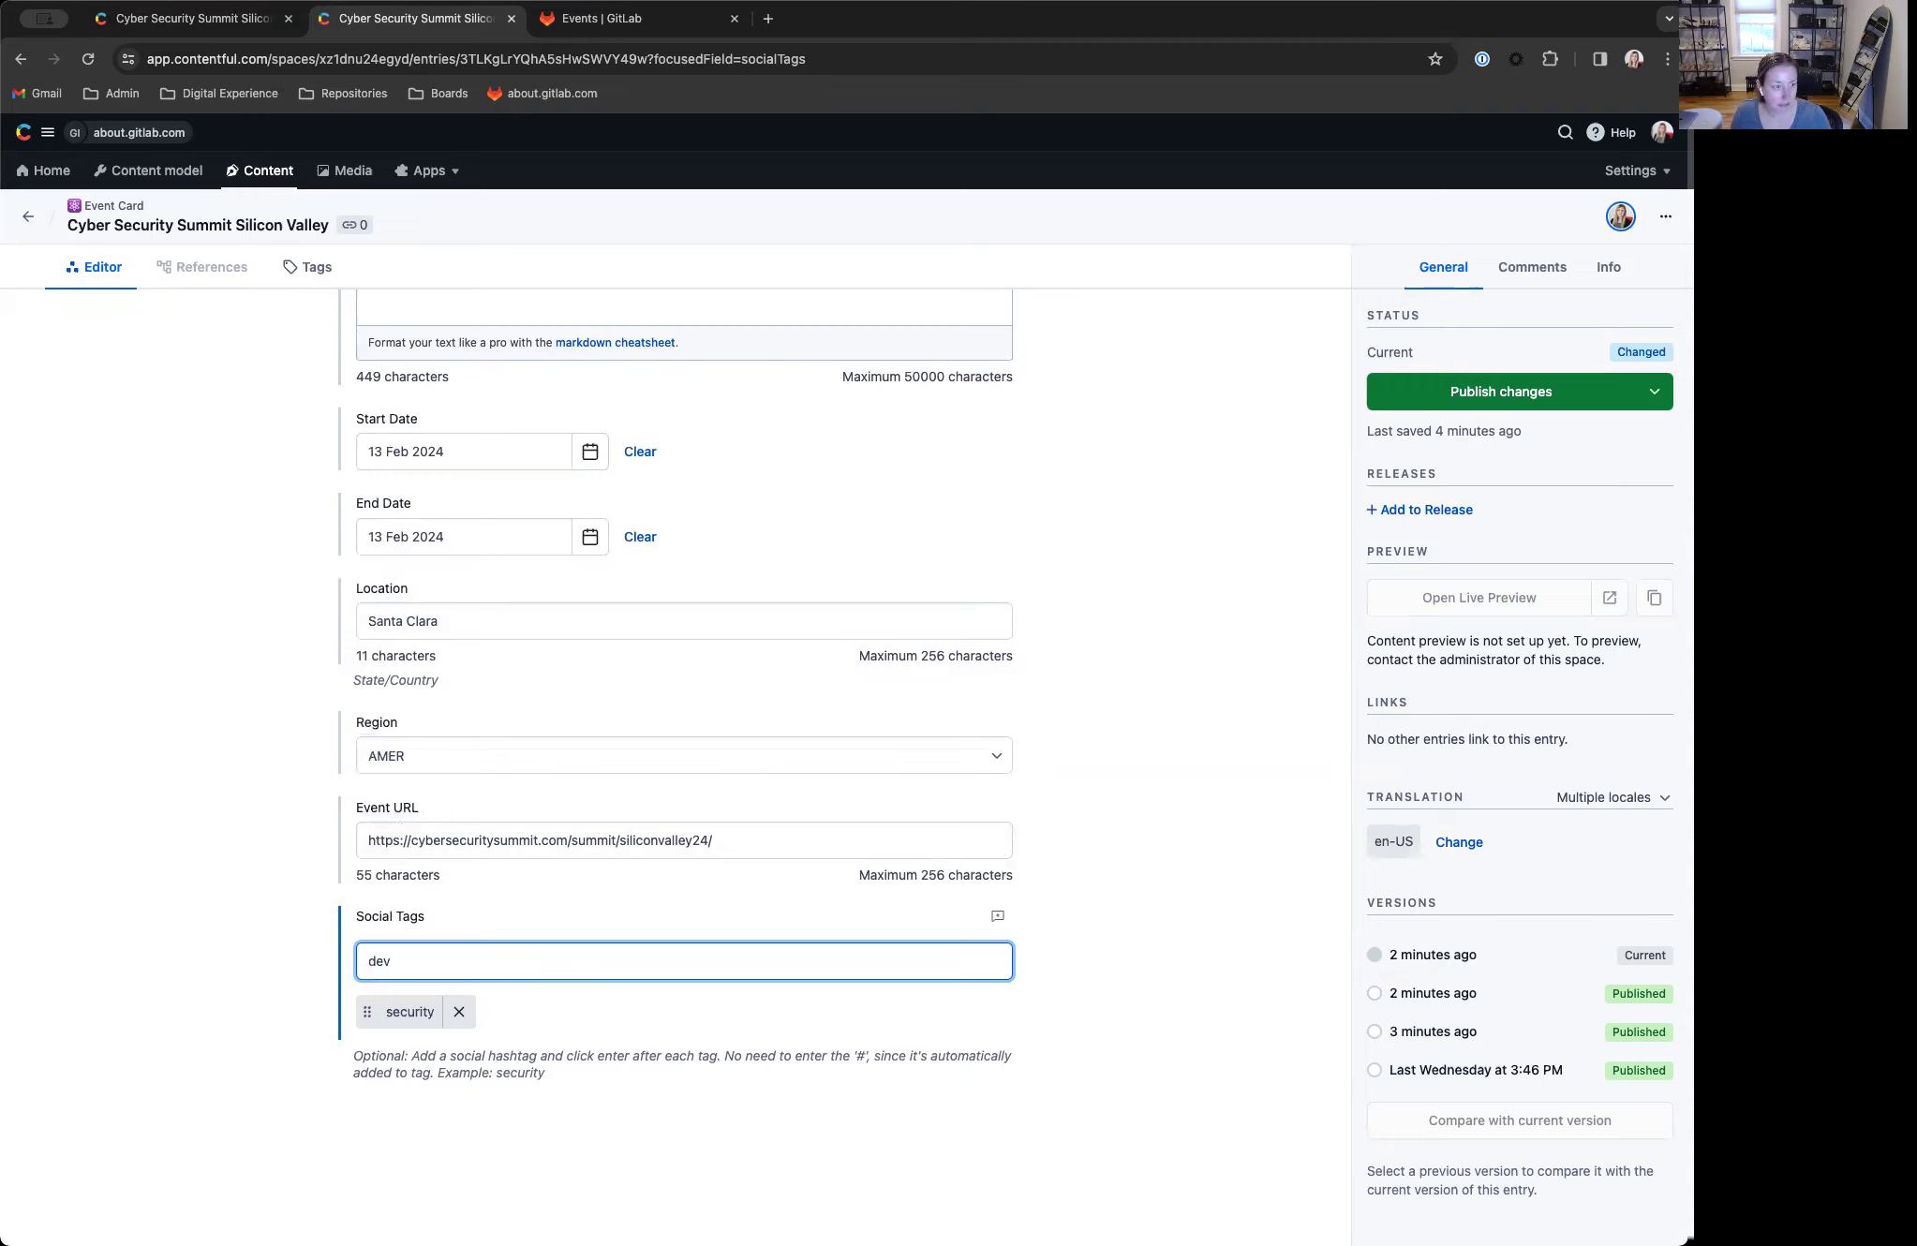
text(secops)
key(Return)
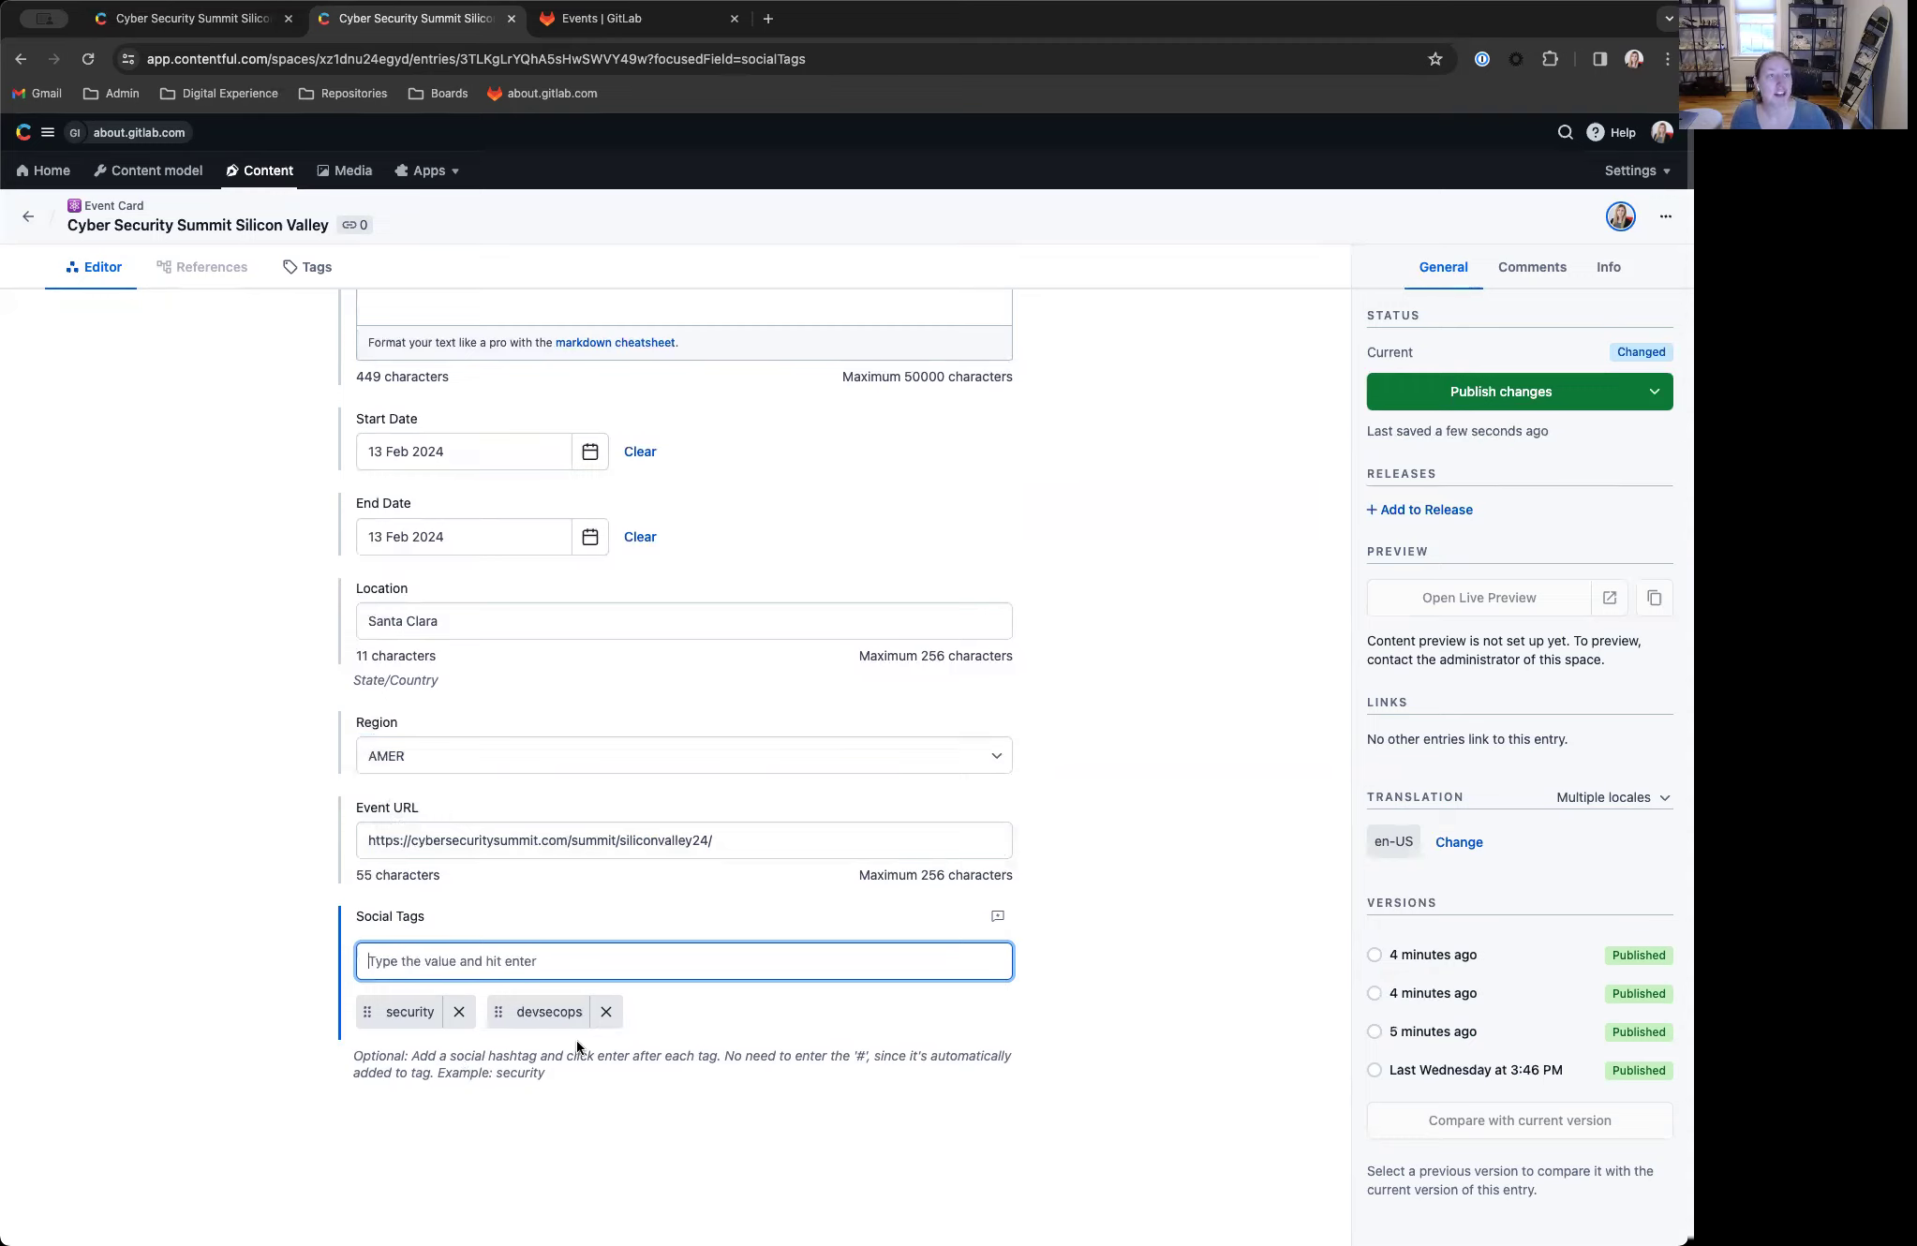
Step: Remove the "devsecops" and "security" social tags from the event card entry
click(600, 18)
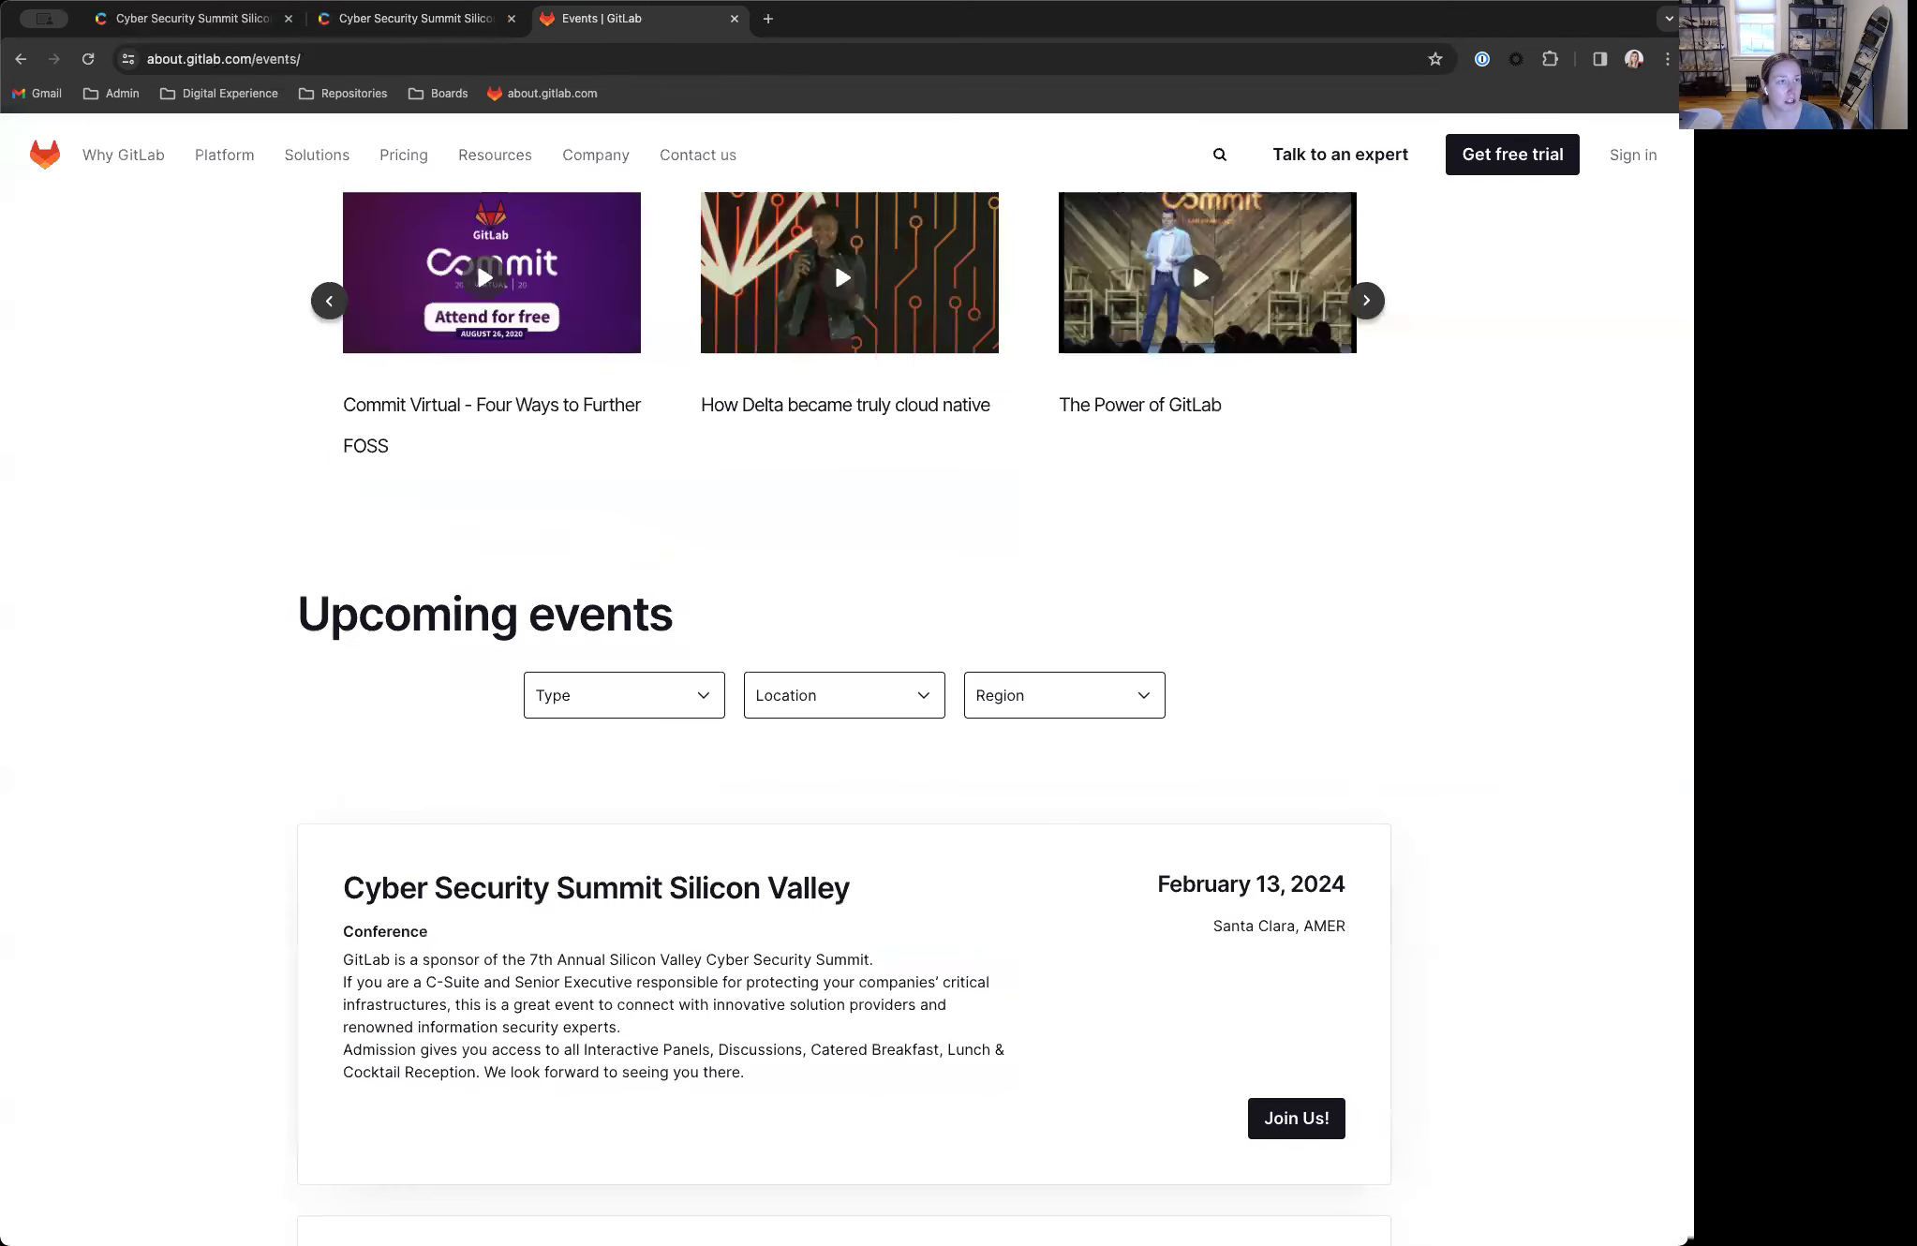
click(417, 19)
click(608, 1012)
click(447, 1010)
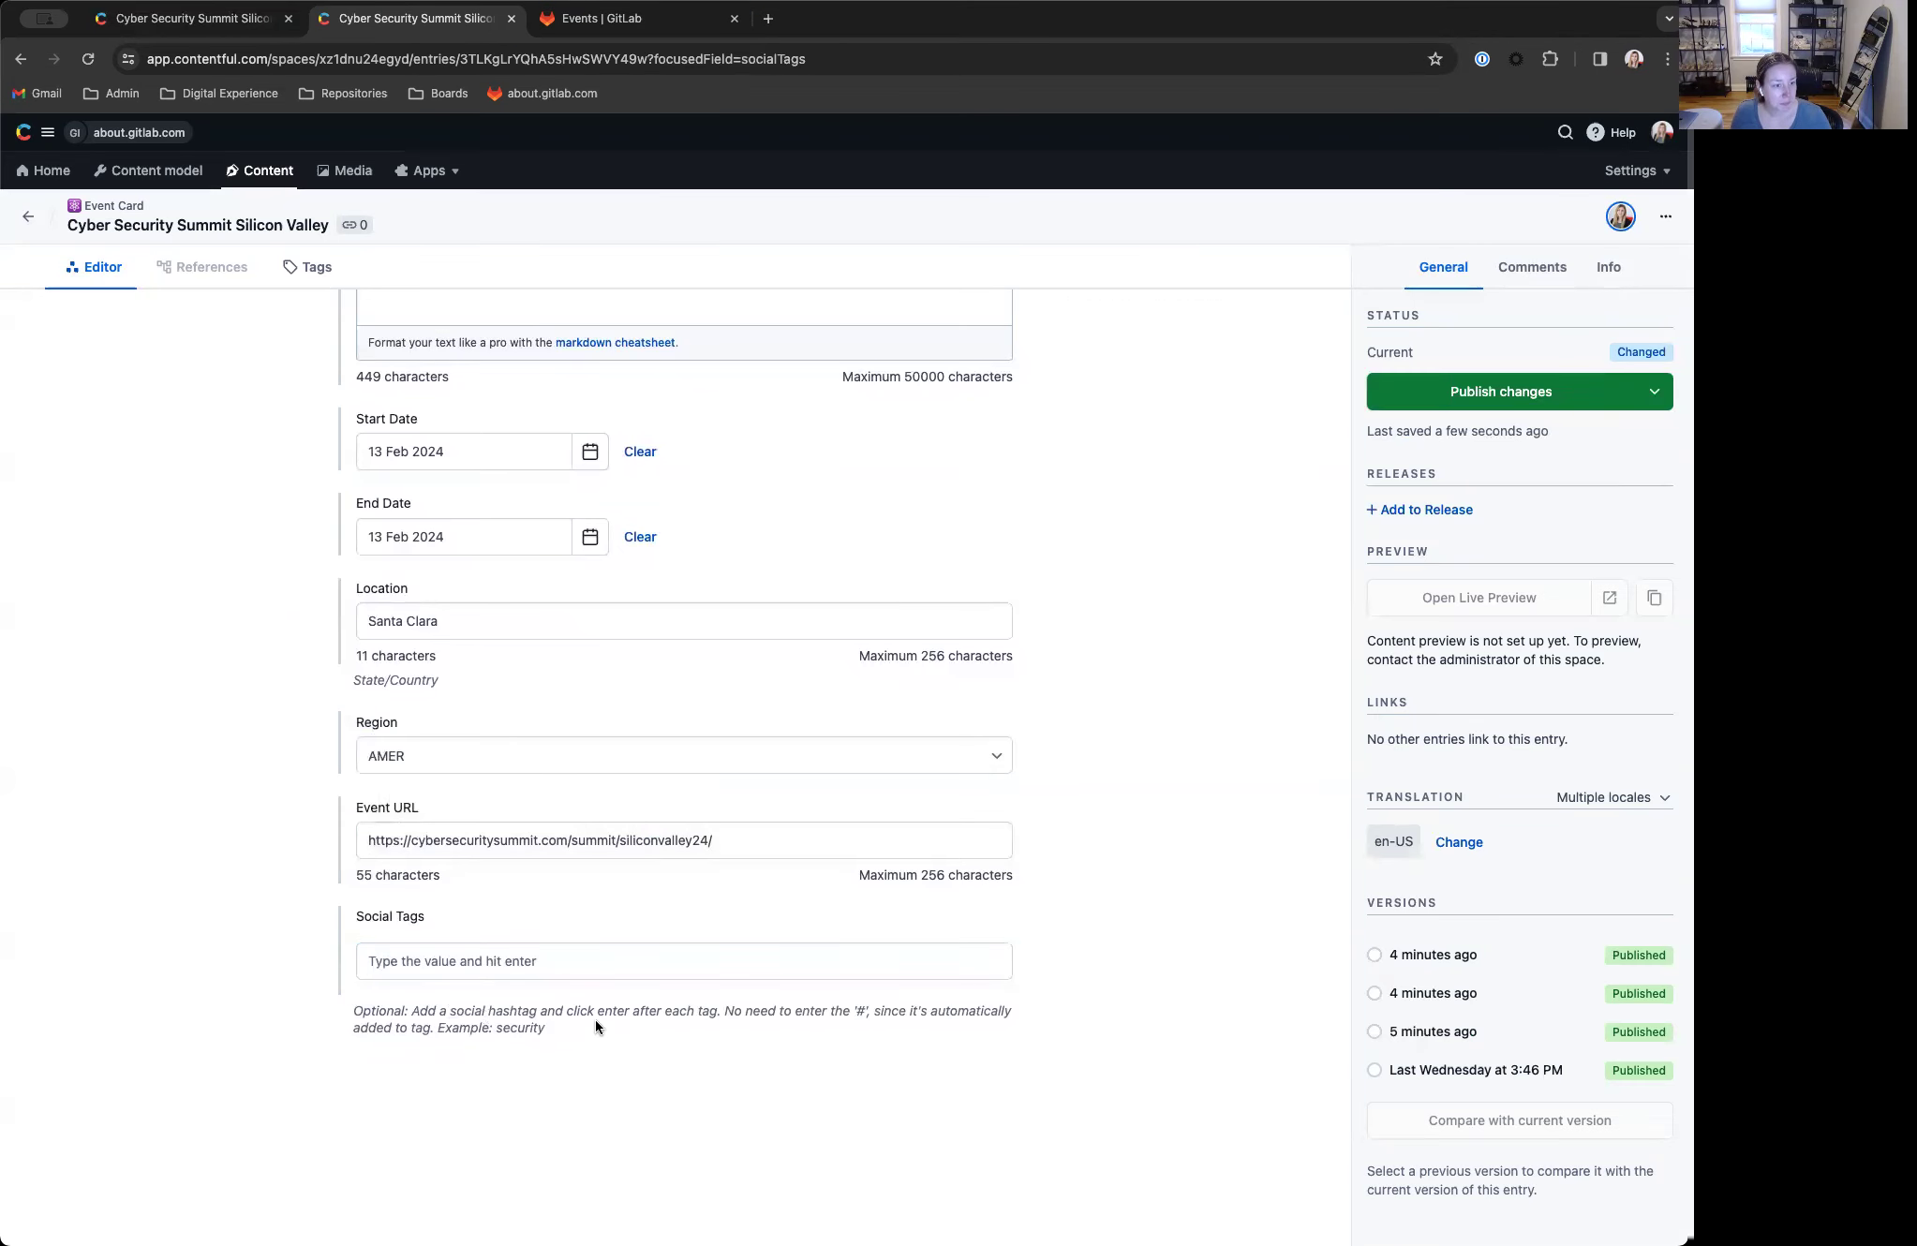
Step: Publish the changes to the Cyber Security Summit Silicon Valley event card and look over its fields
click(1468, 393)
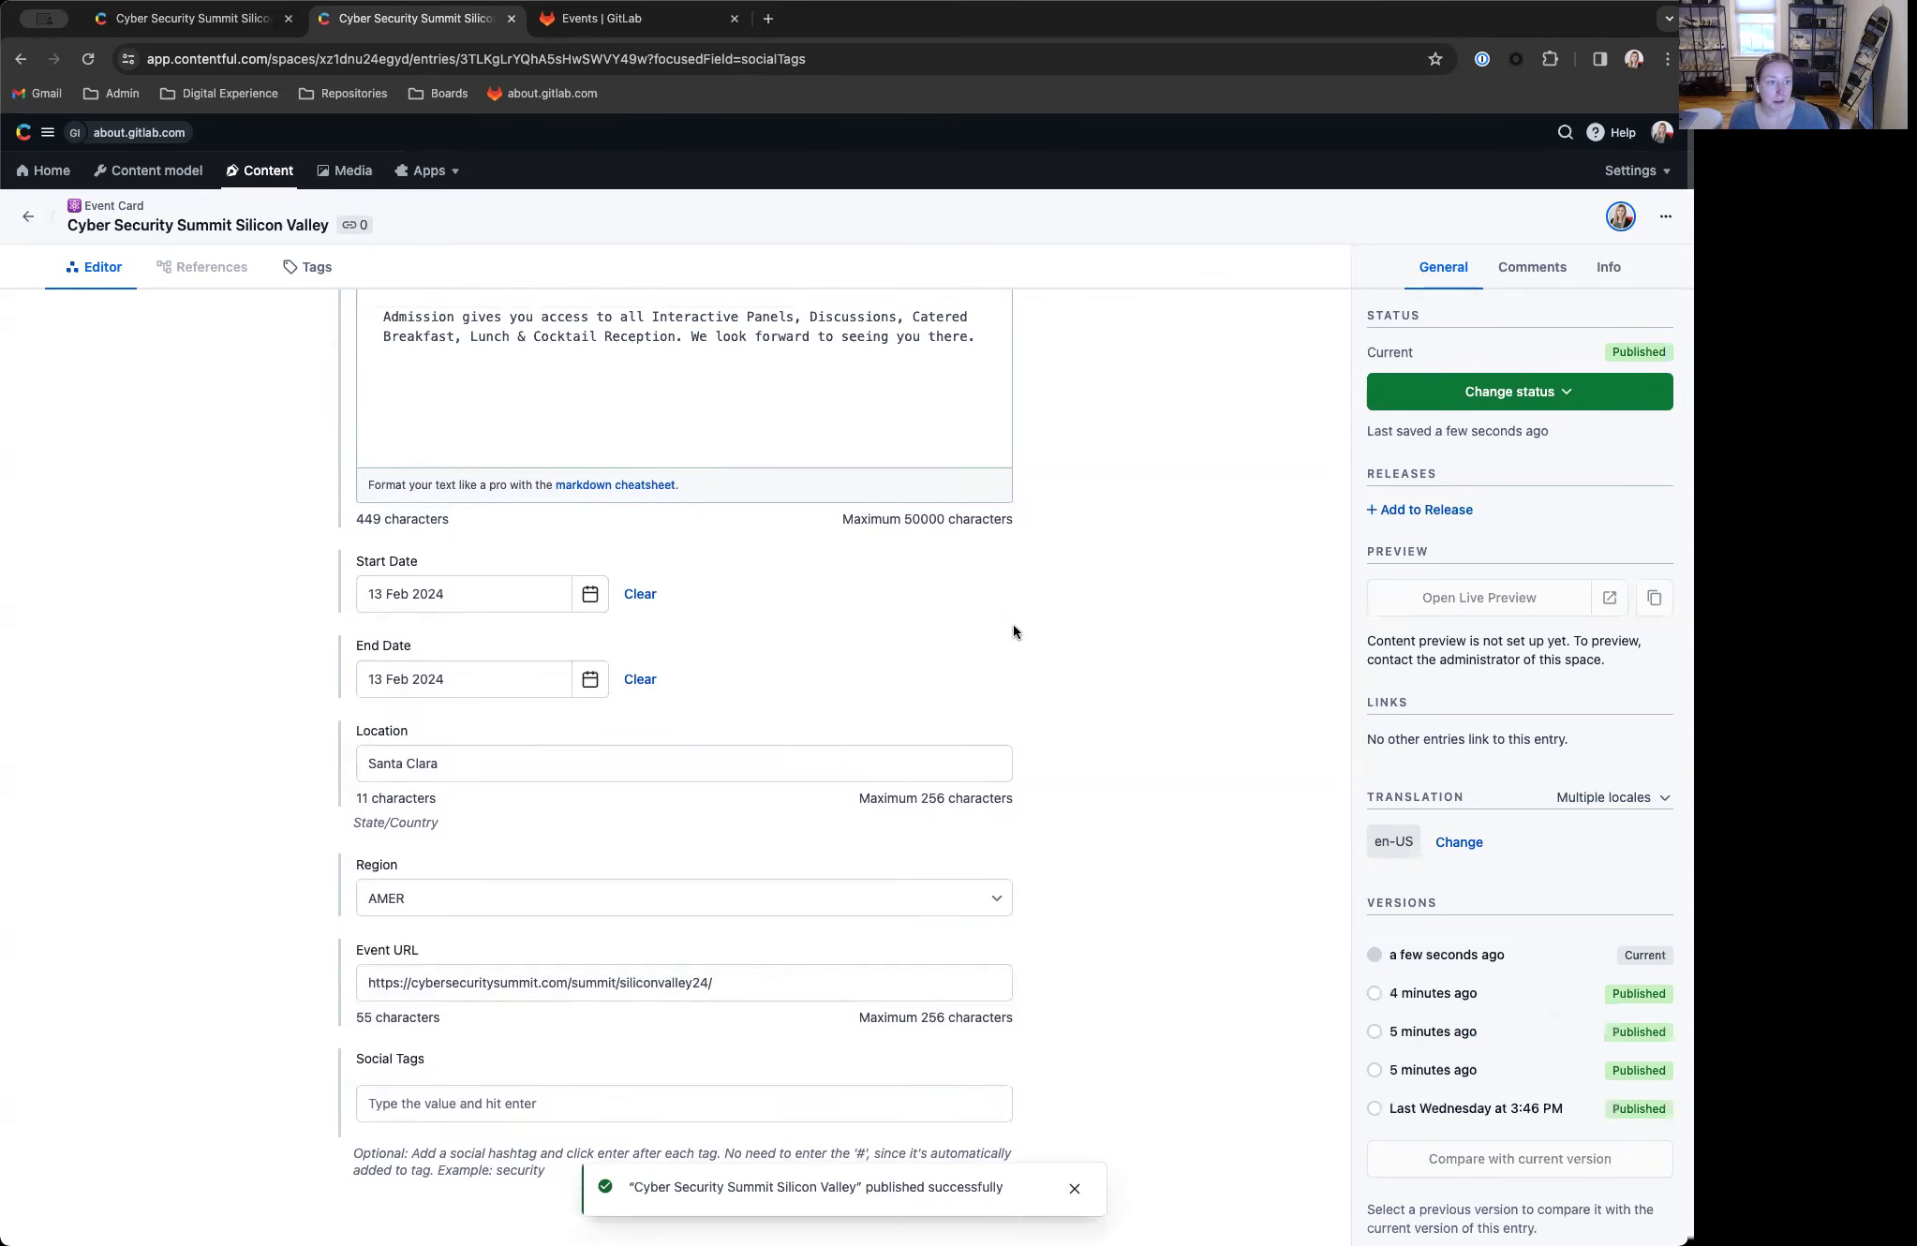
scroll(1229, 558, down, 10)
scroll(1229, 557, up, 8)
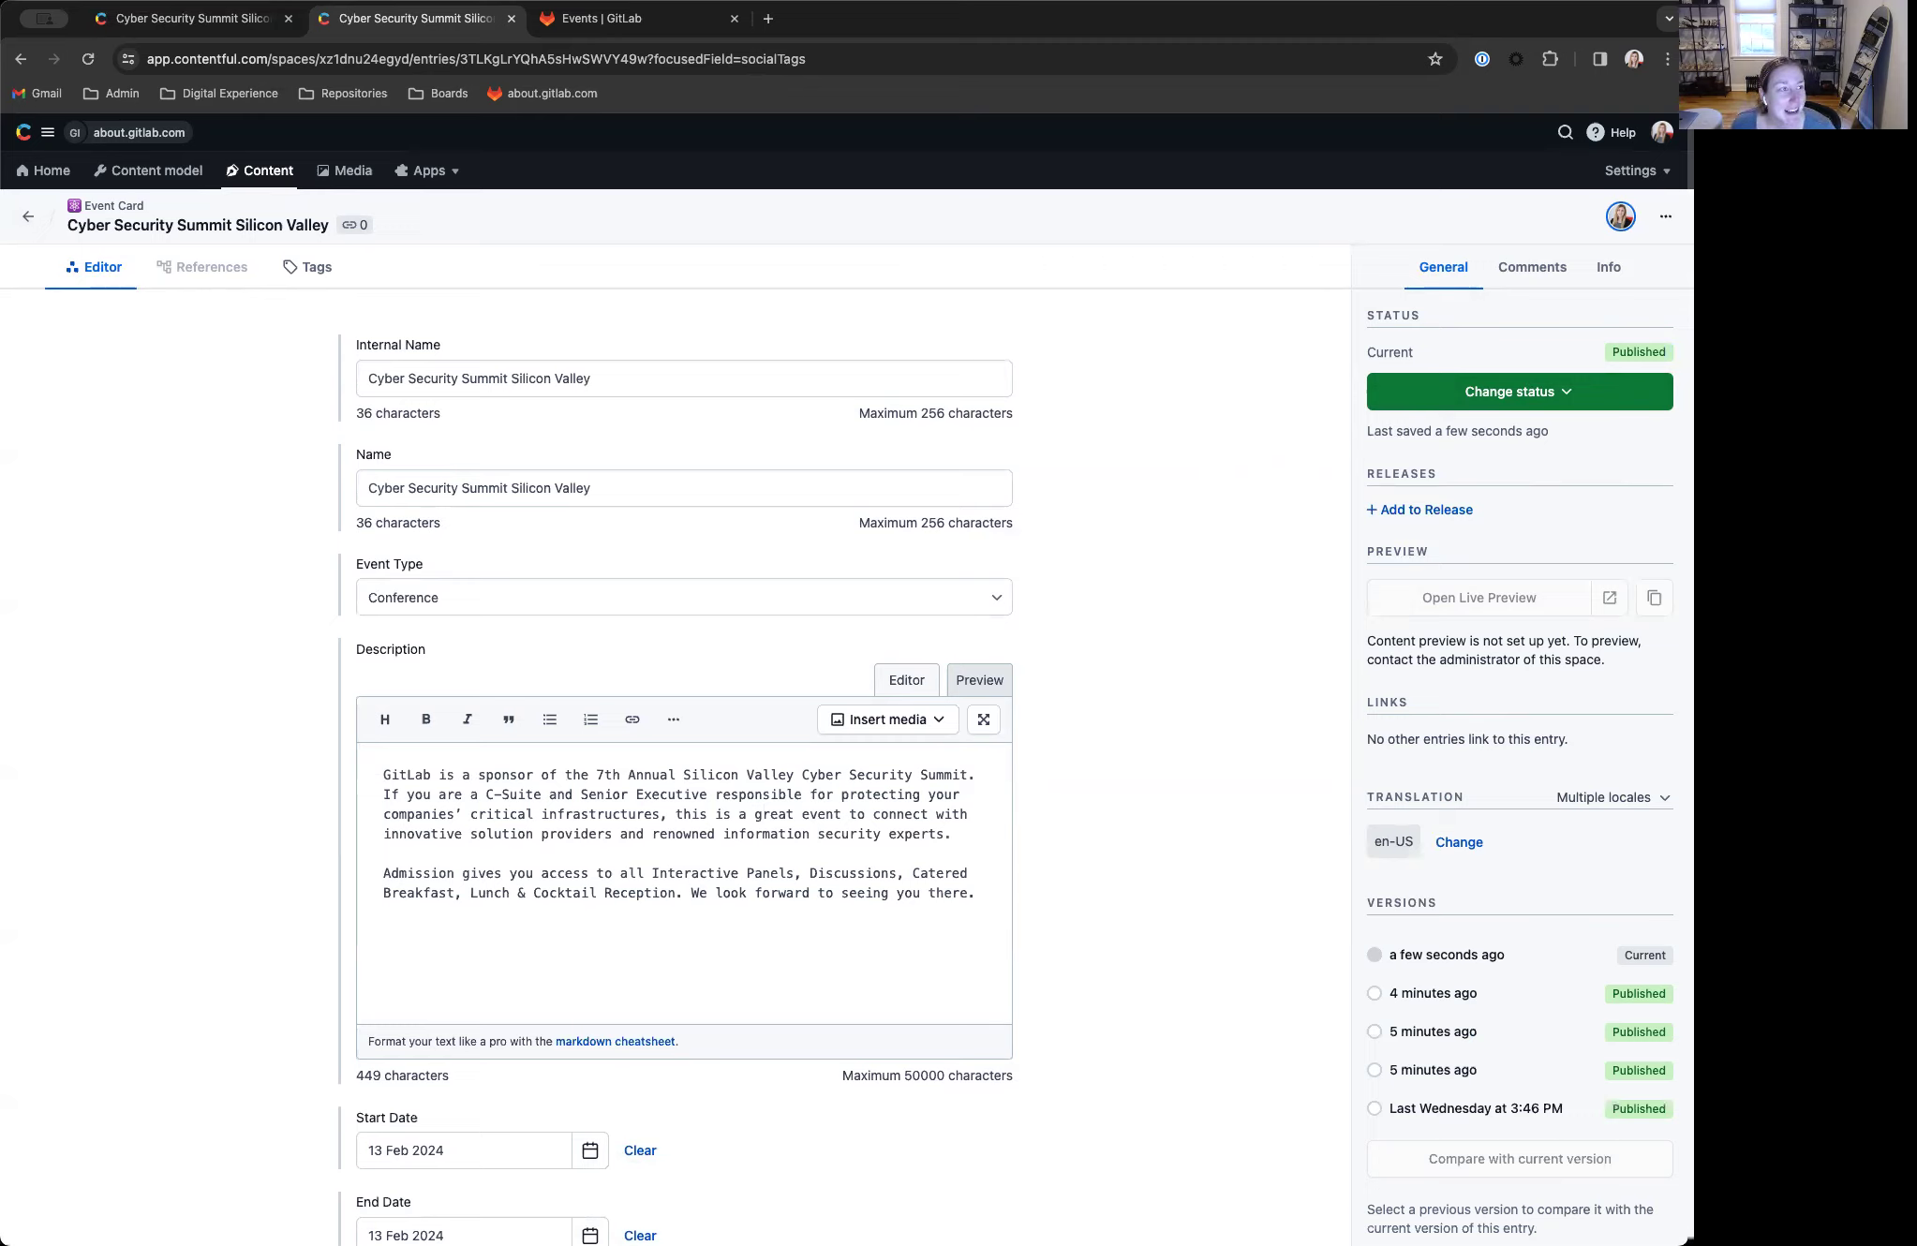
Step: Return to the list of Event Card entries and check the content types offered for adding a new entry
click(29, 218)
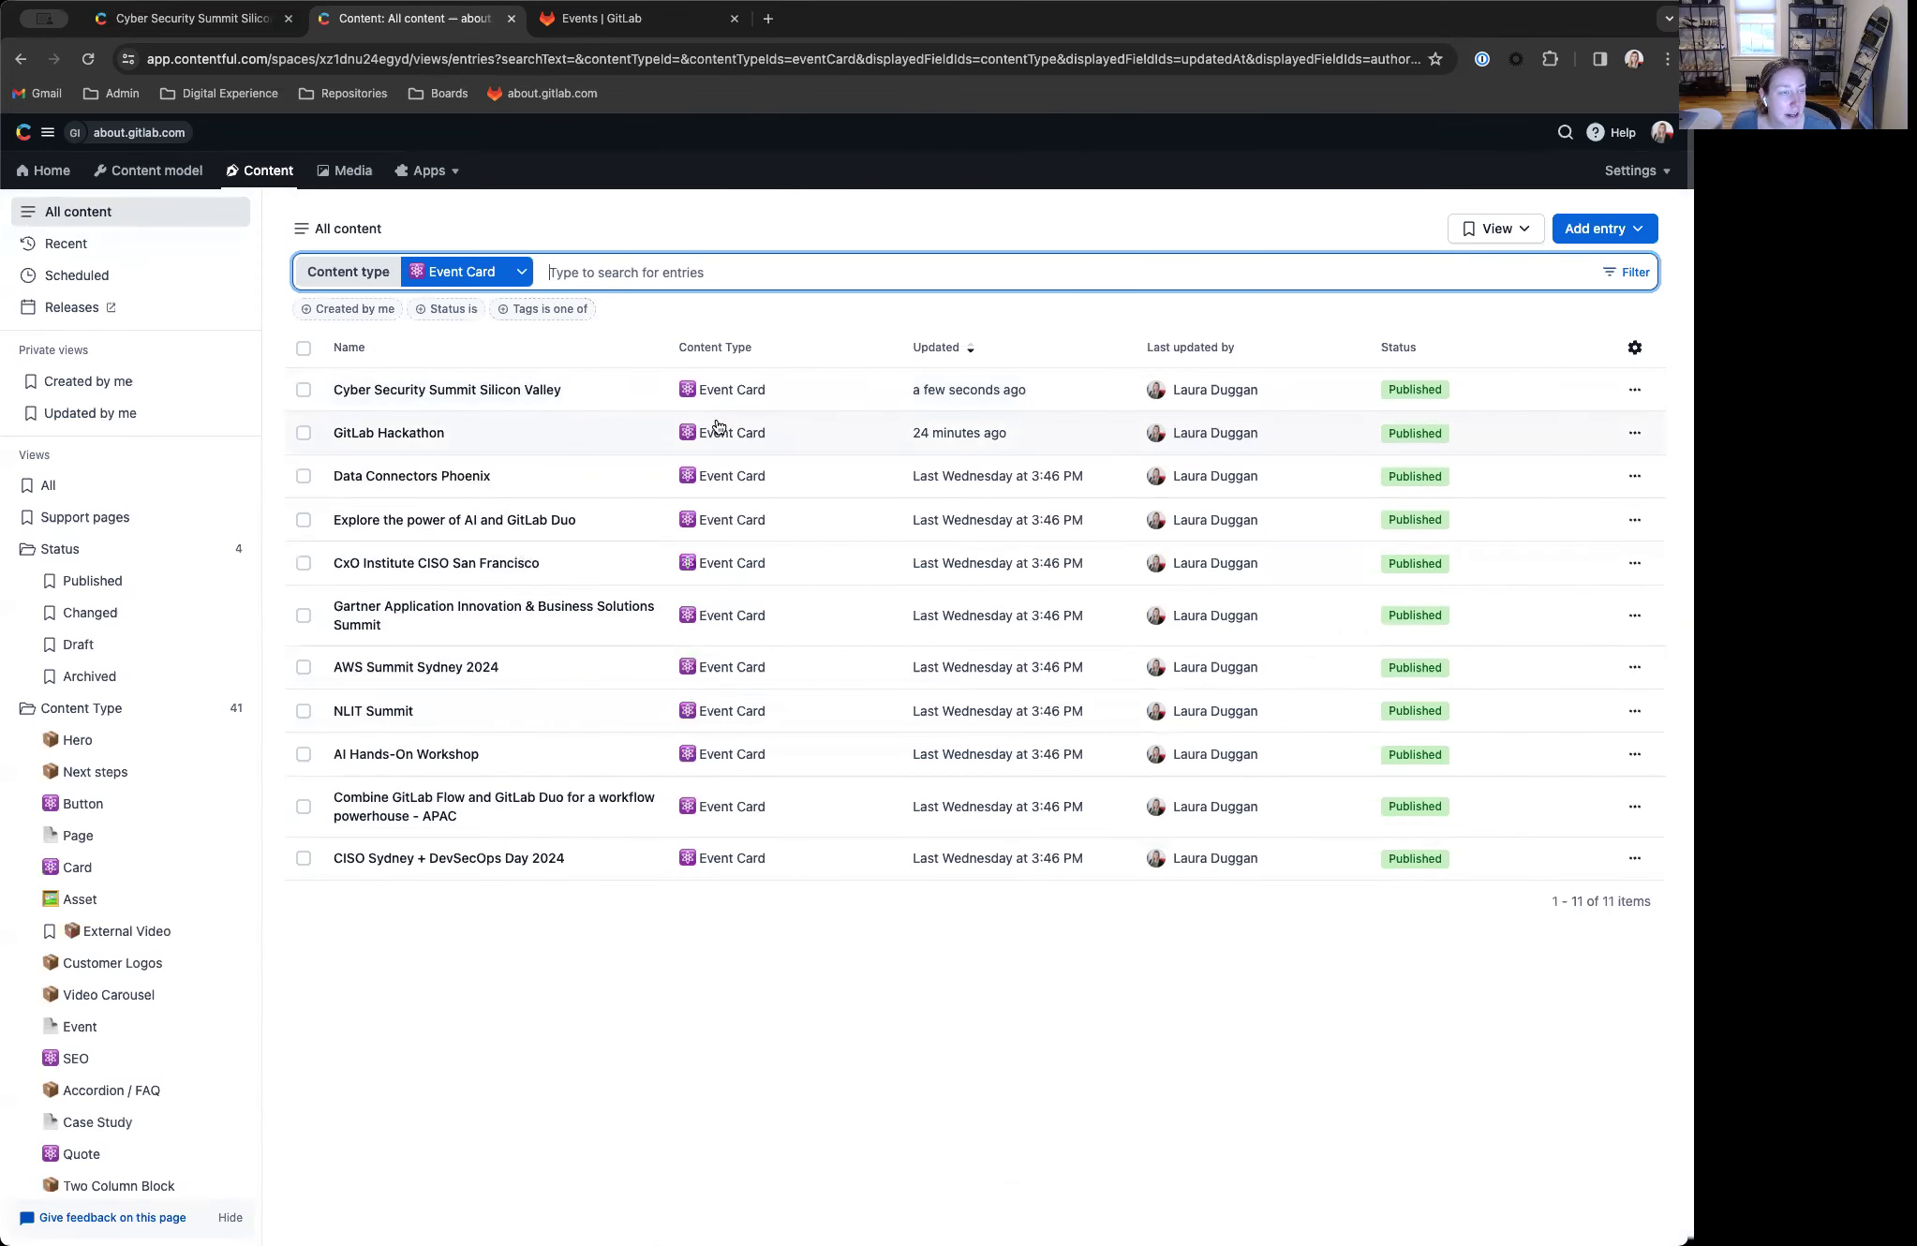
click(1602, 233)
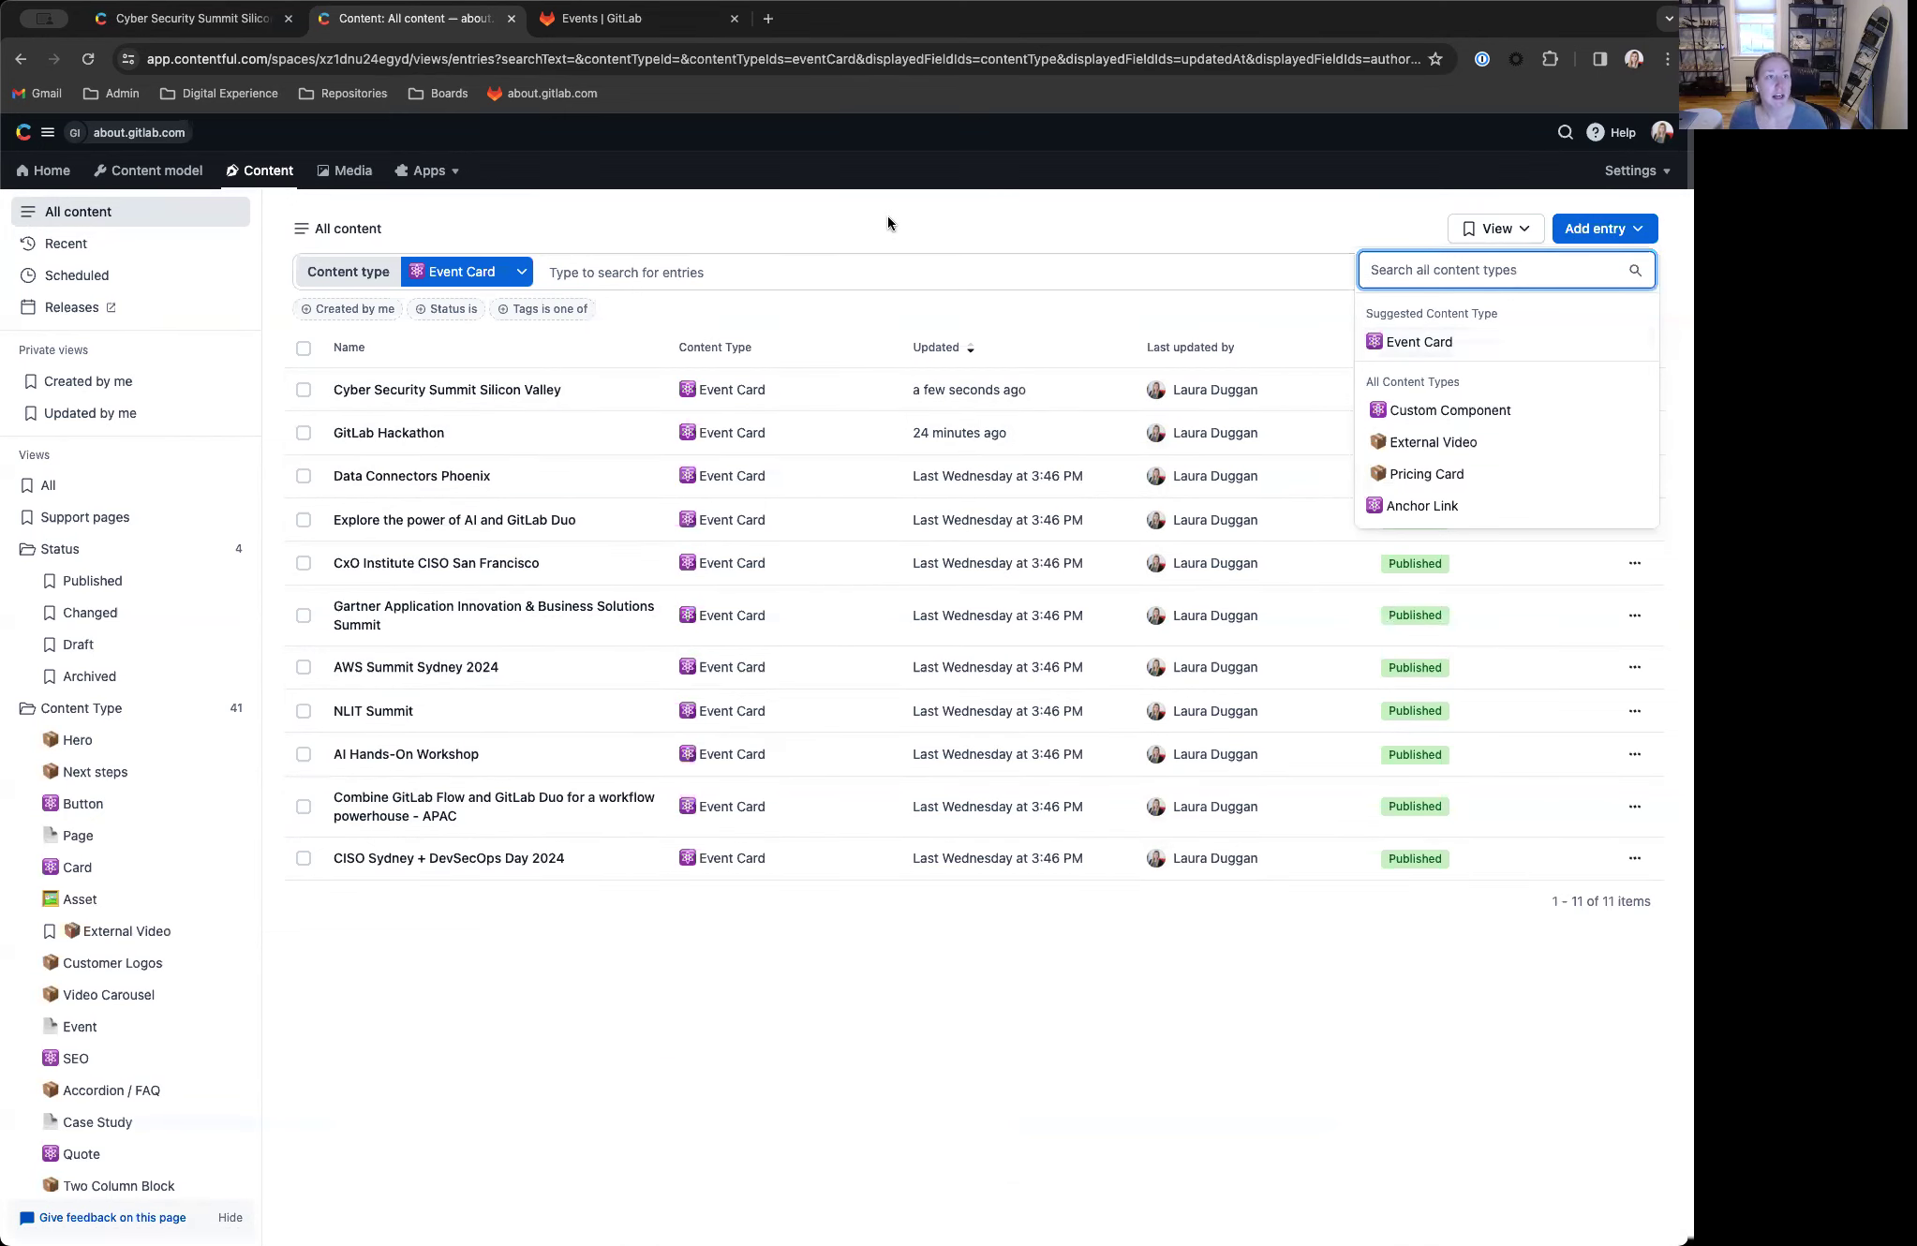
click(898, 244)
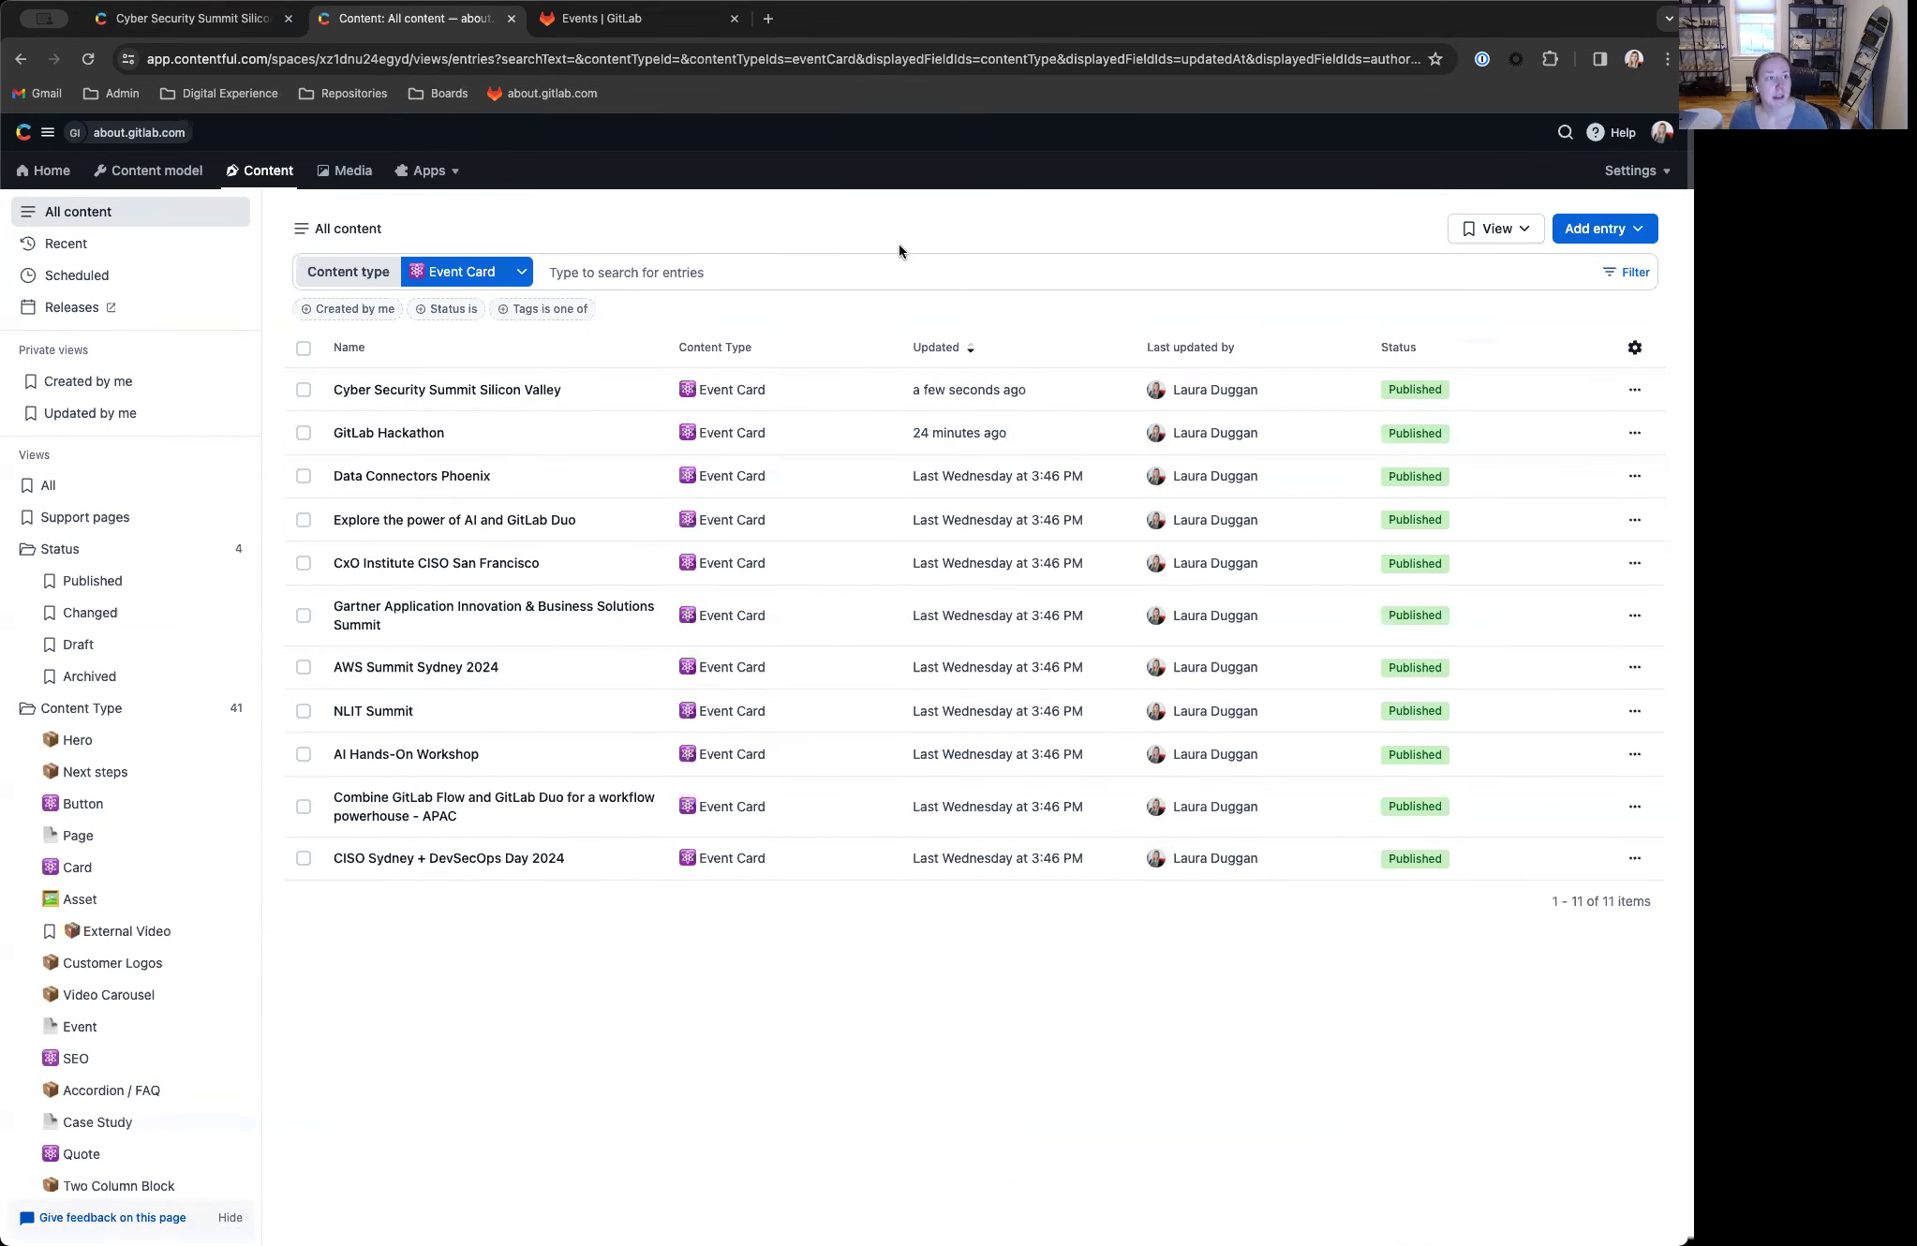
Step: Compare the upcoming events on the live GitLab events page with the Event Card entries, then view the page's hero and video sections
click(640, 21)
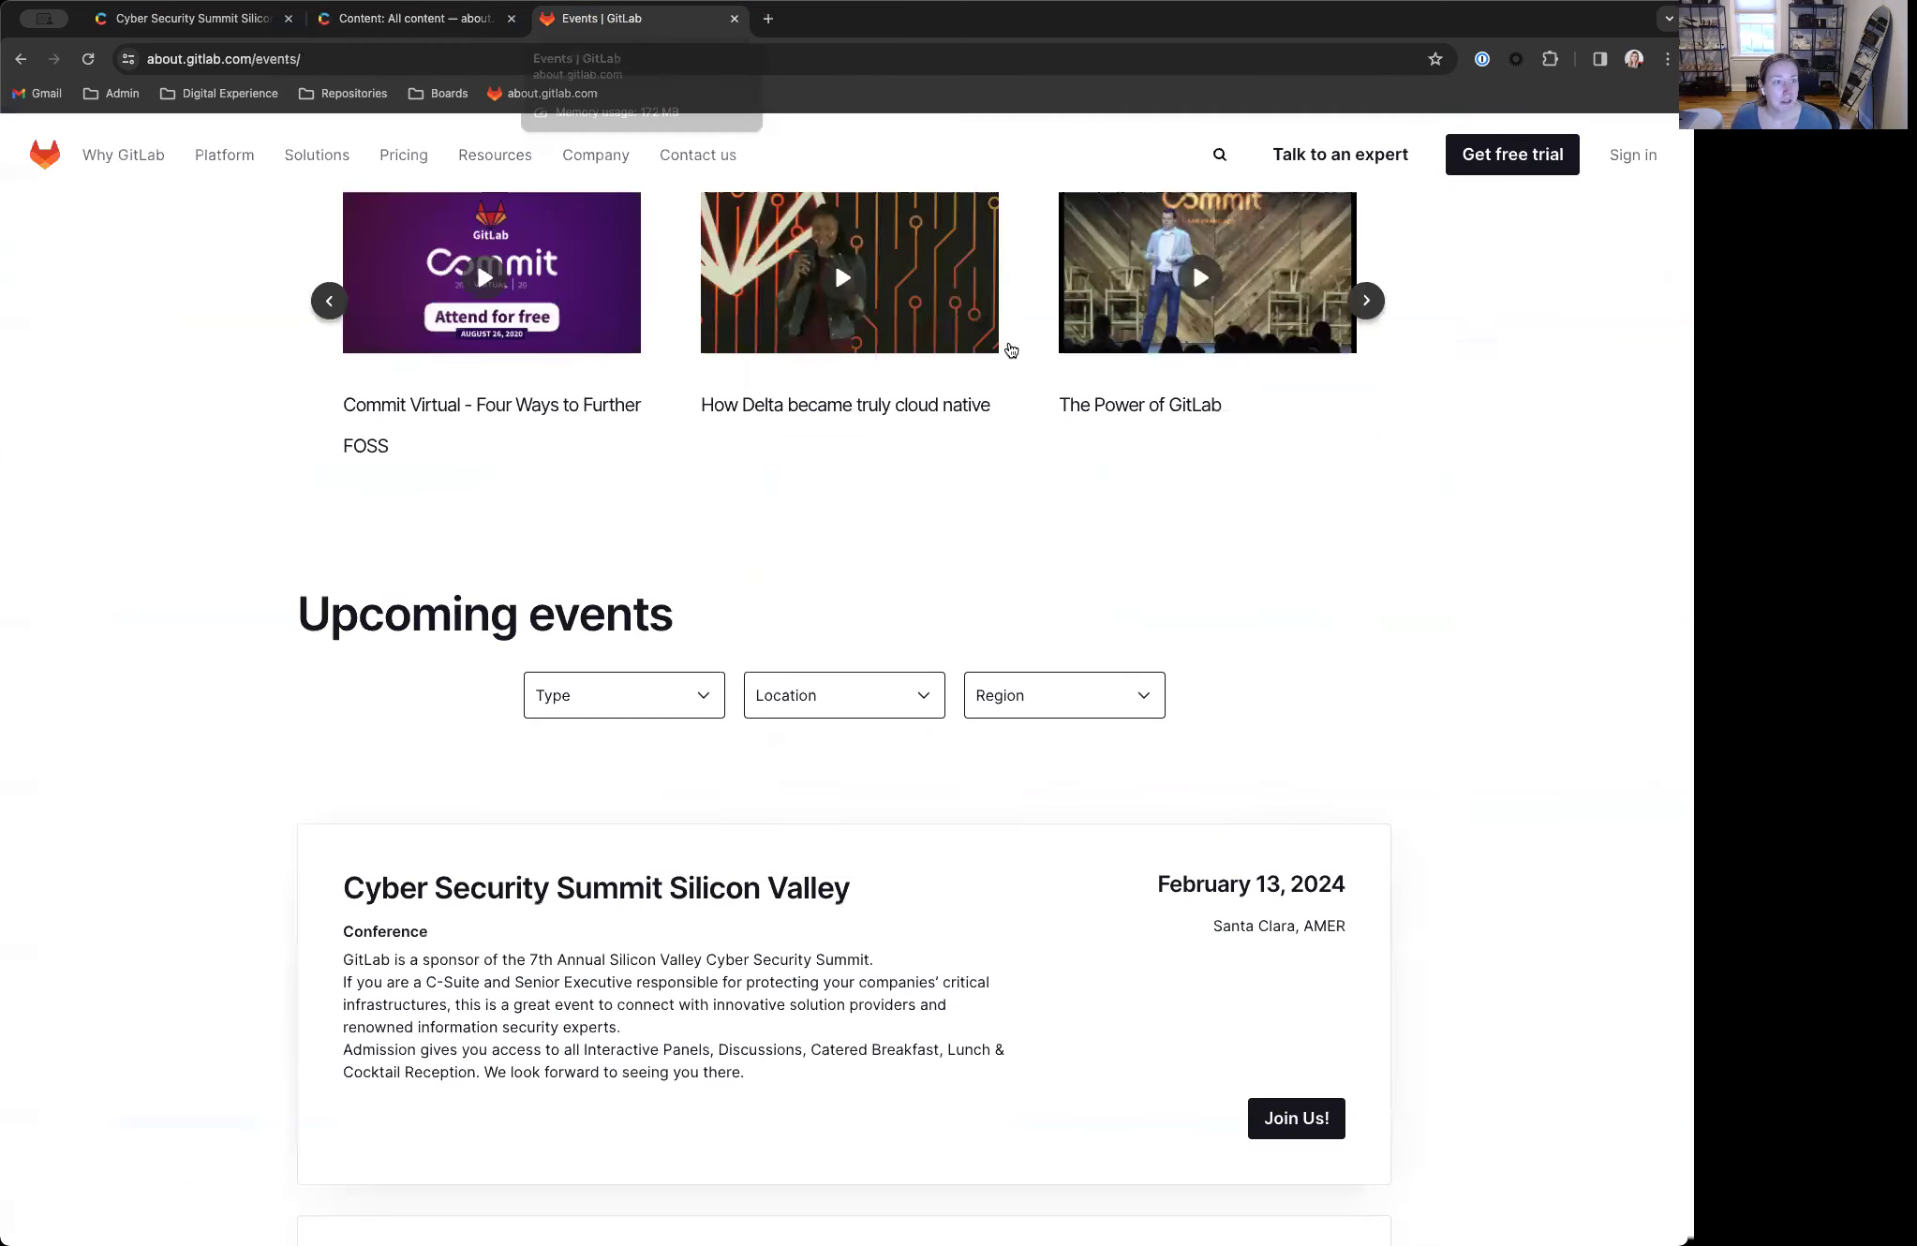
scroll(801, 450, down, 6)
scroll(1054, 676, up, 3)
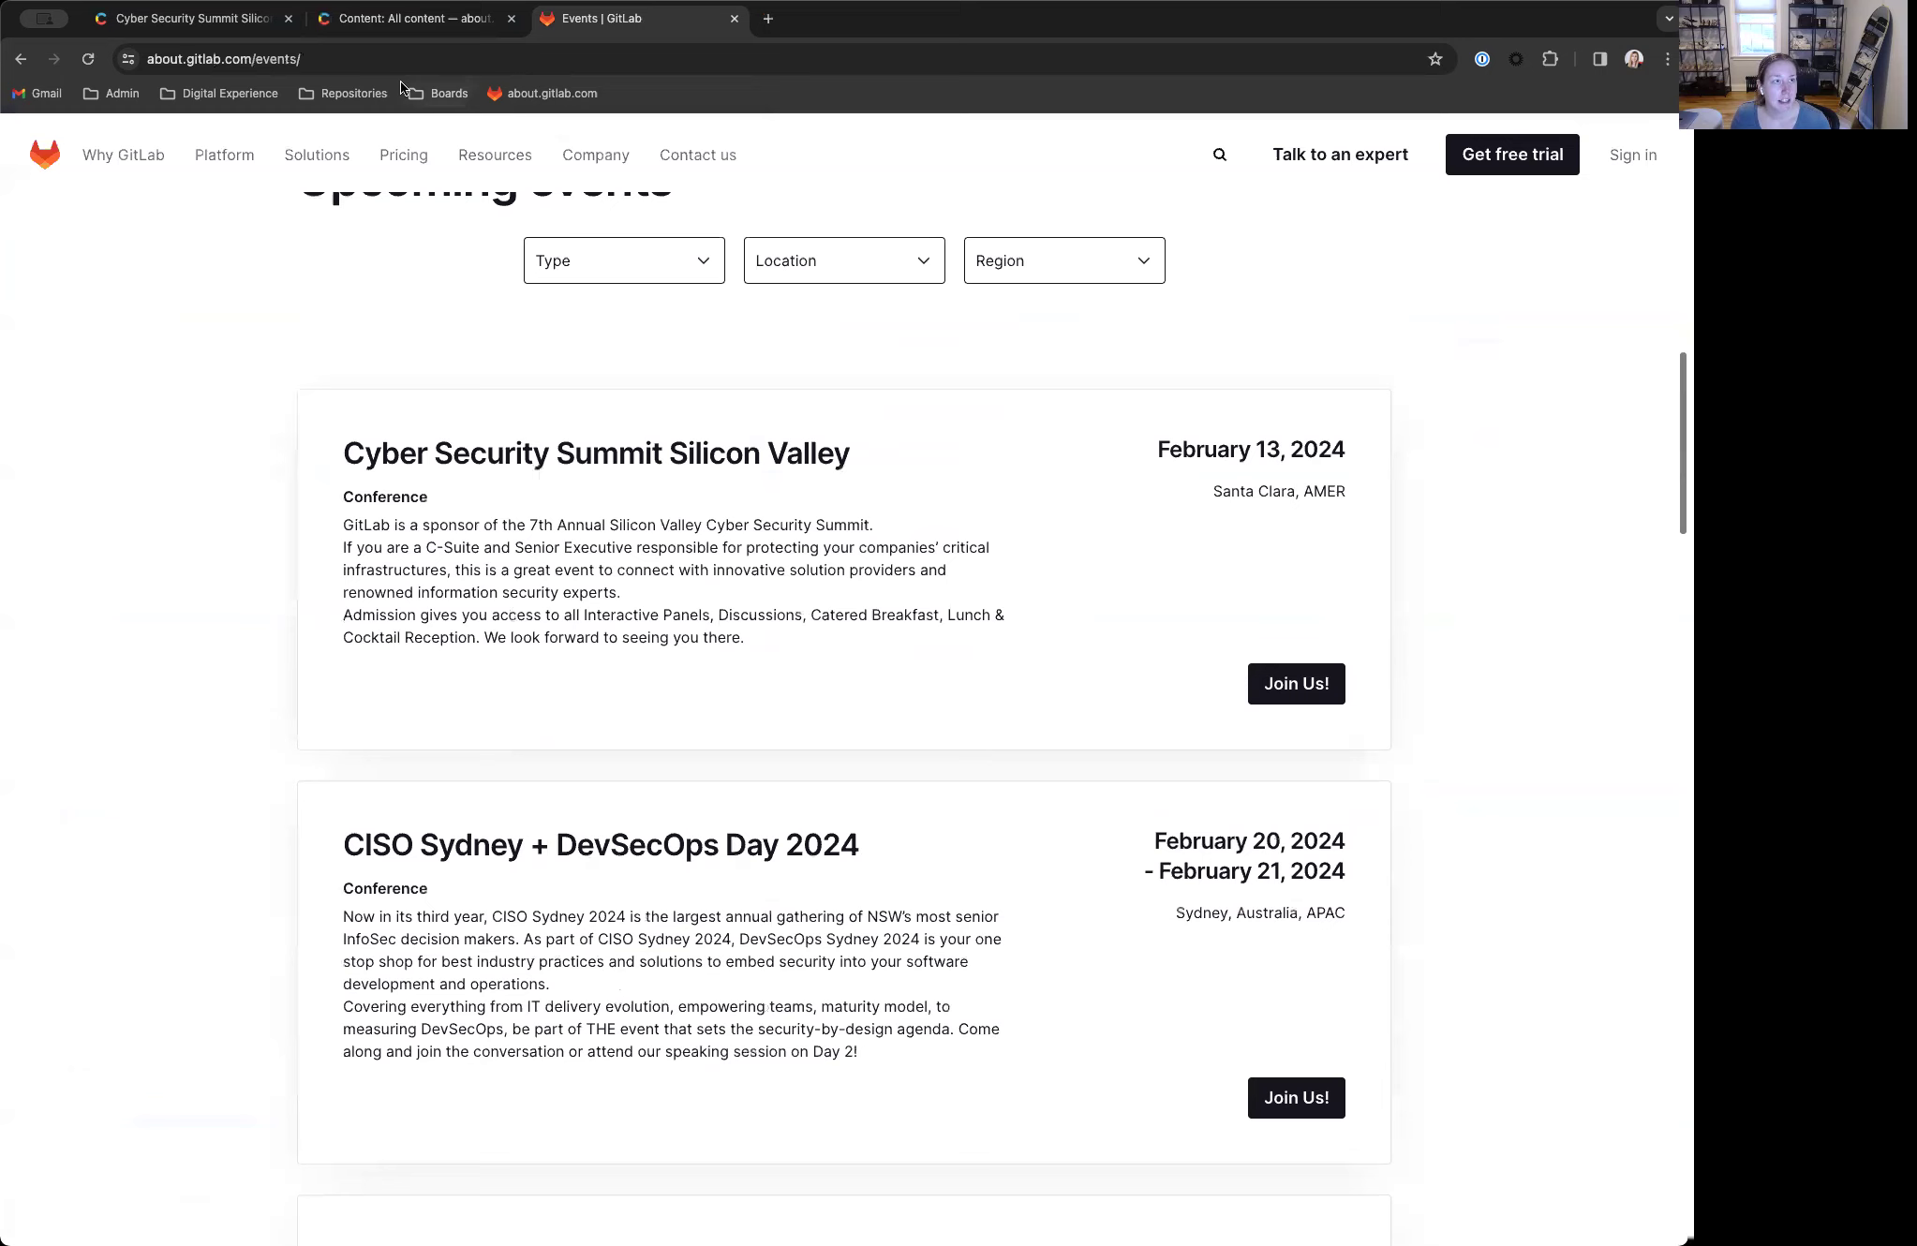
click(405, 20)
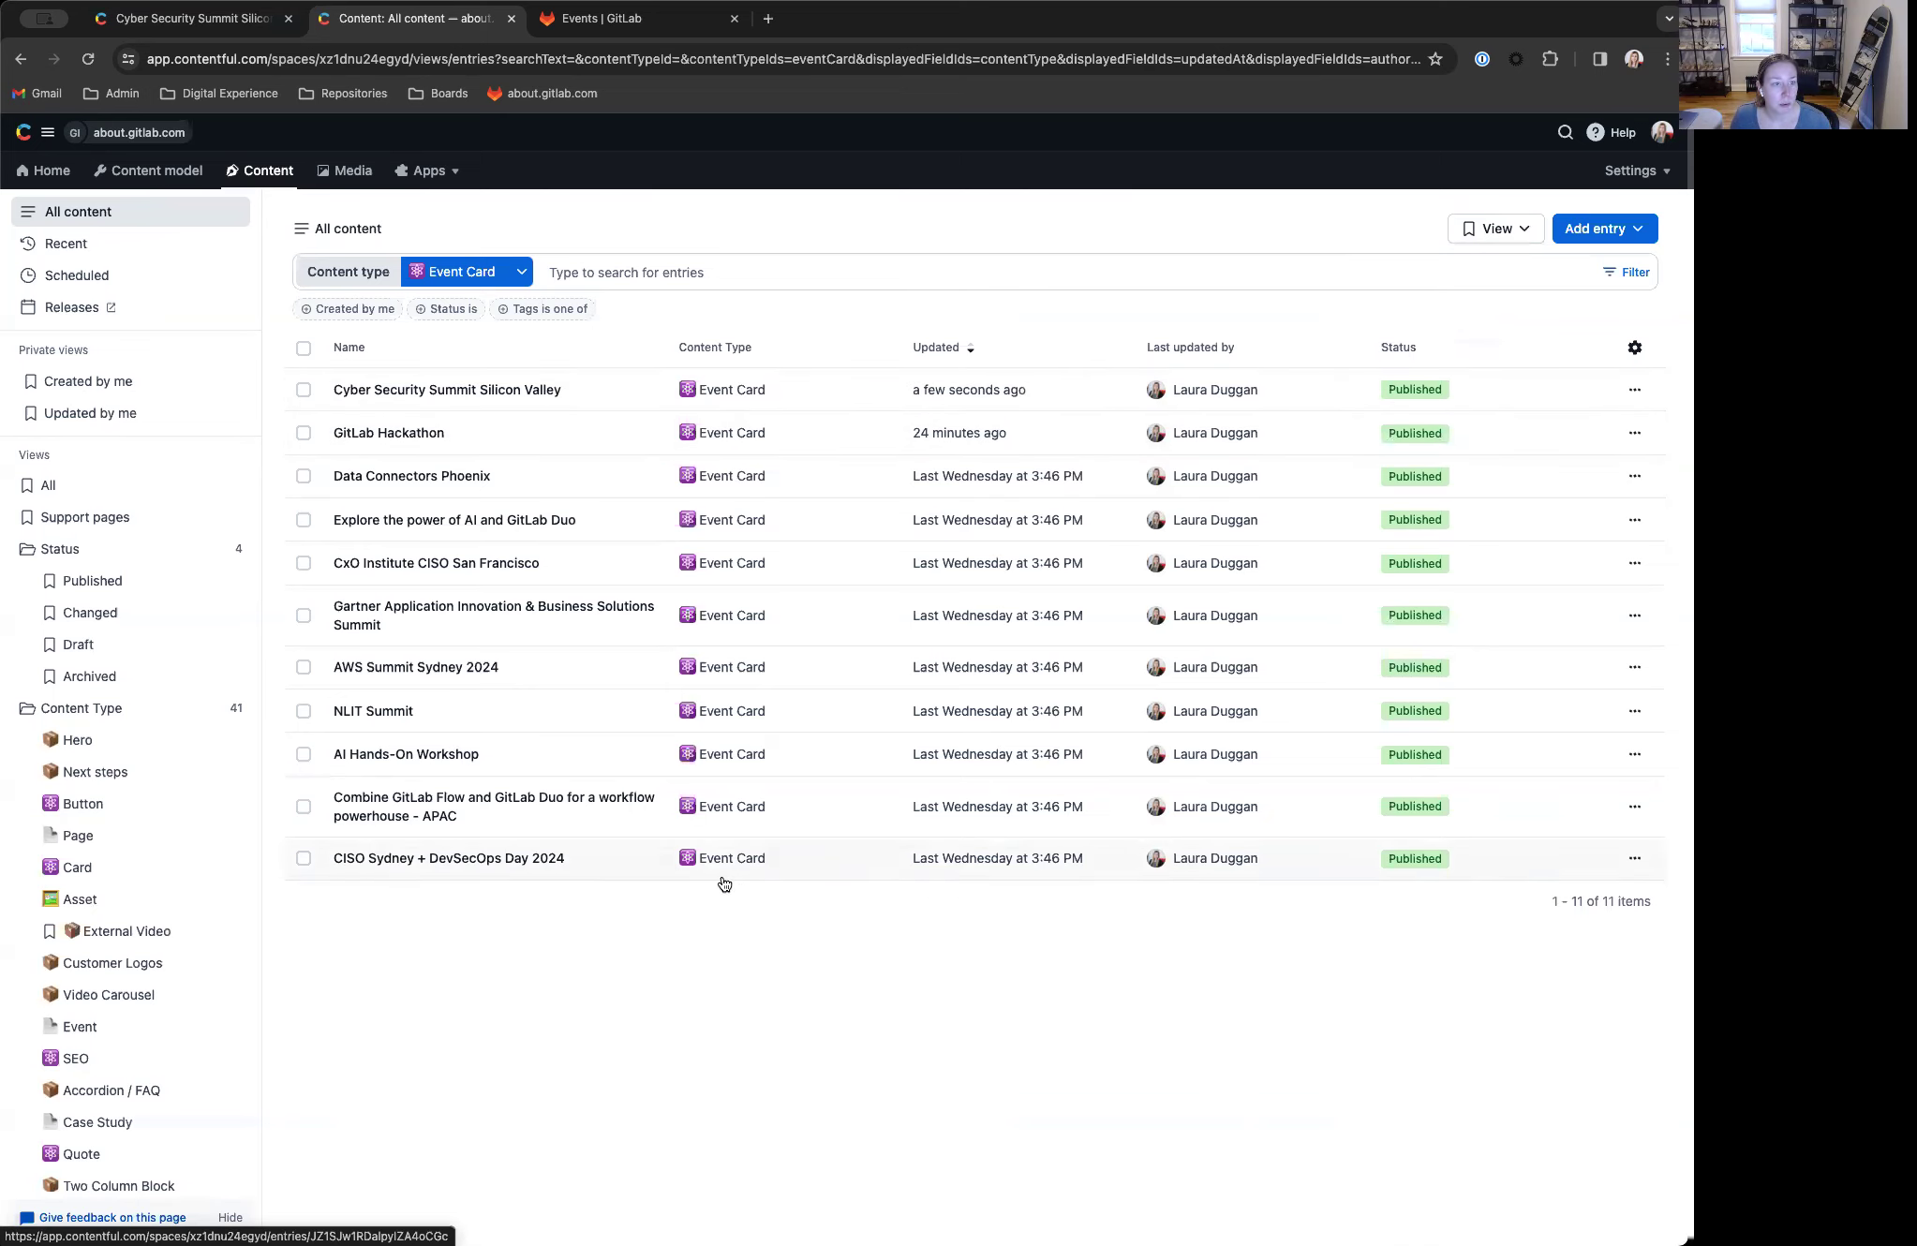
click(674, 26)
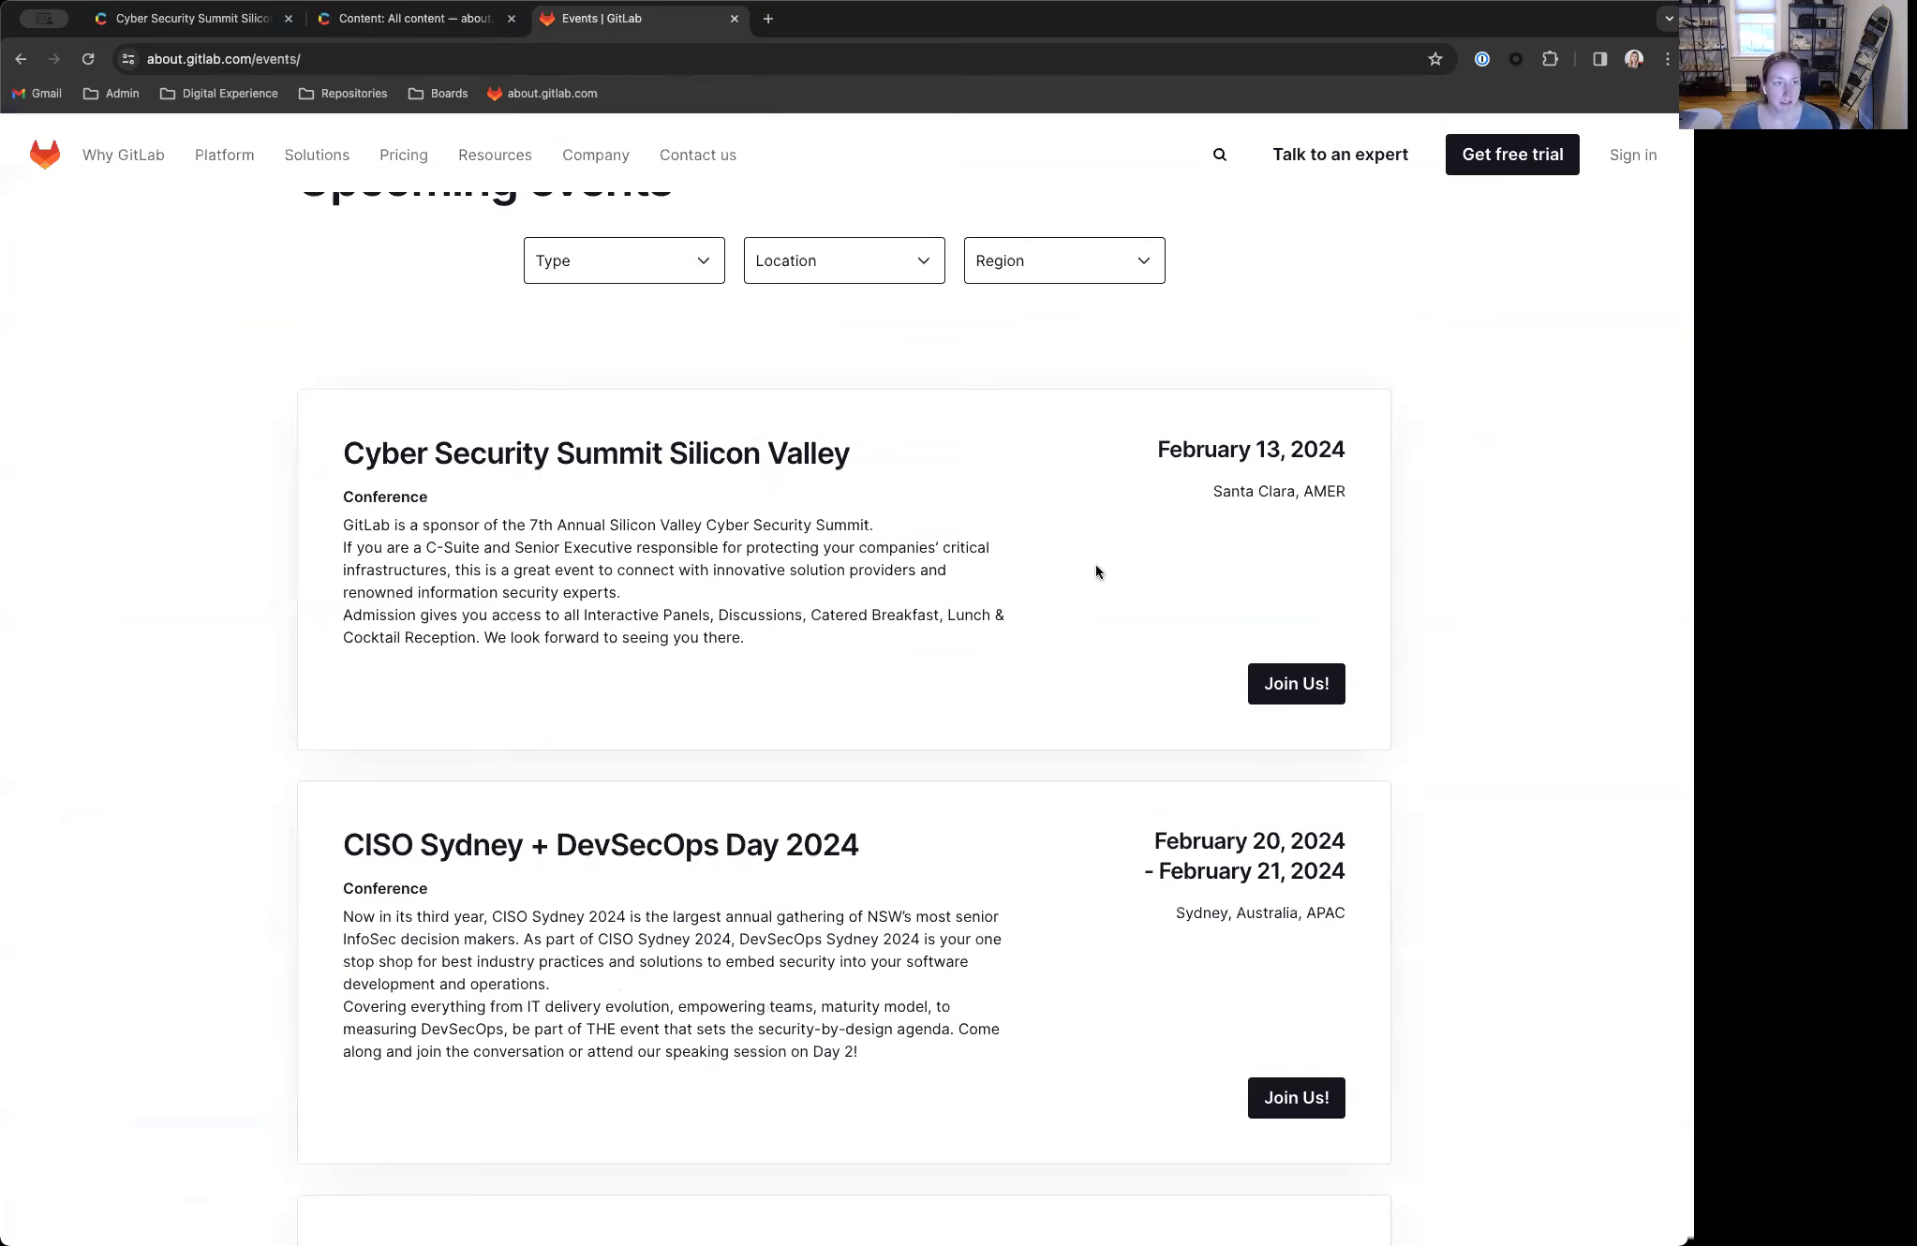
scroll(1095, 565, up, 10)
scroll(1100, 379, up, 3)
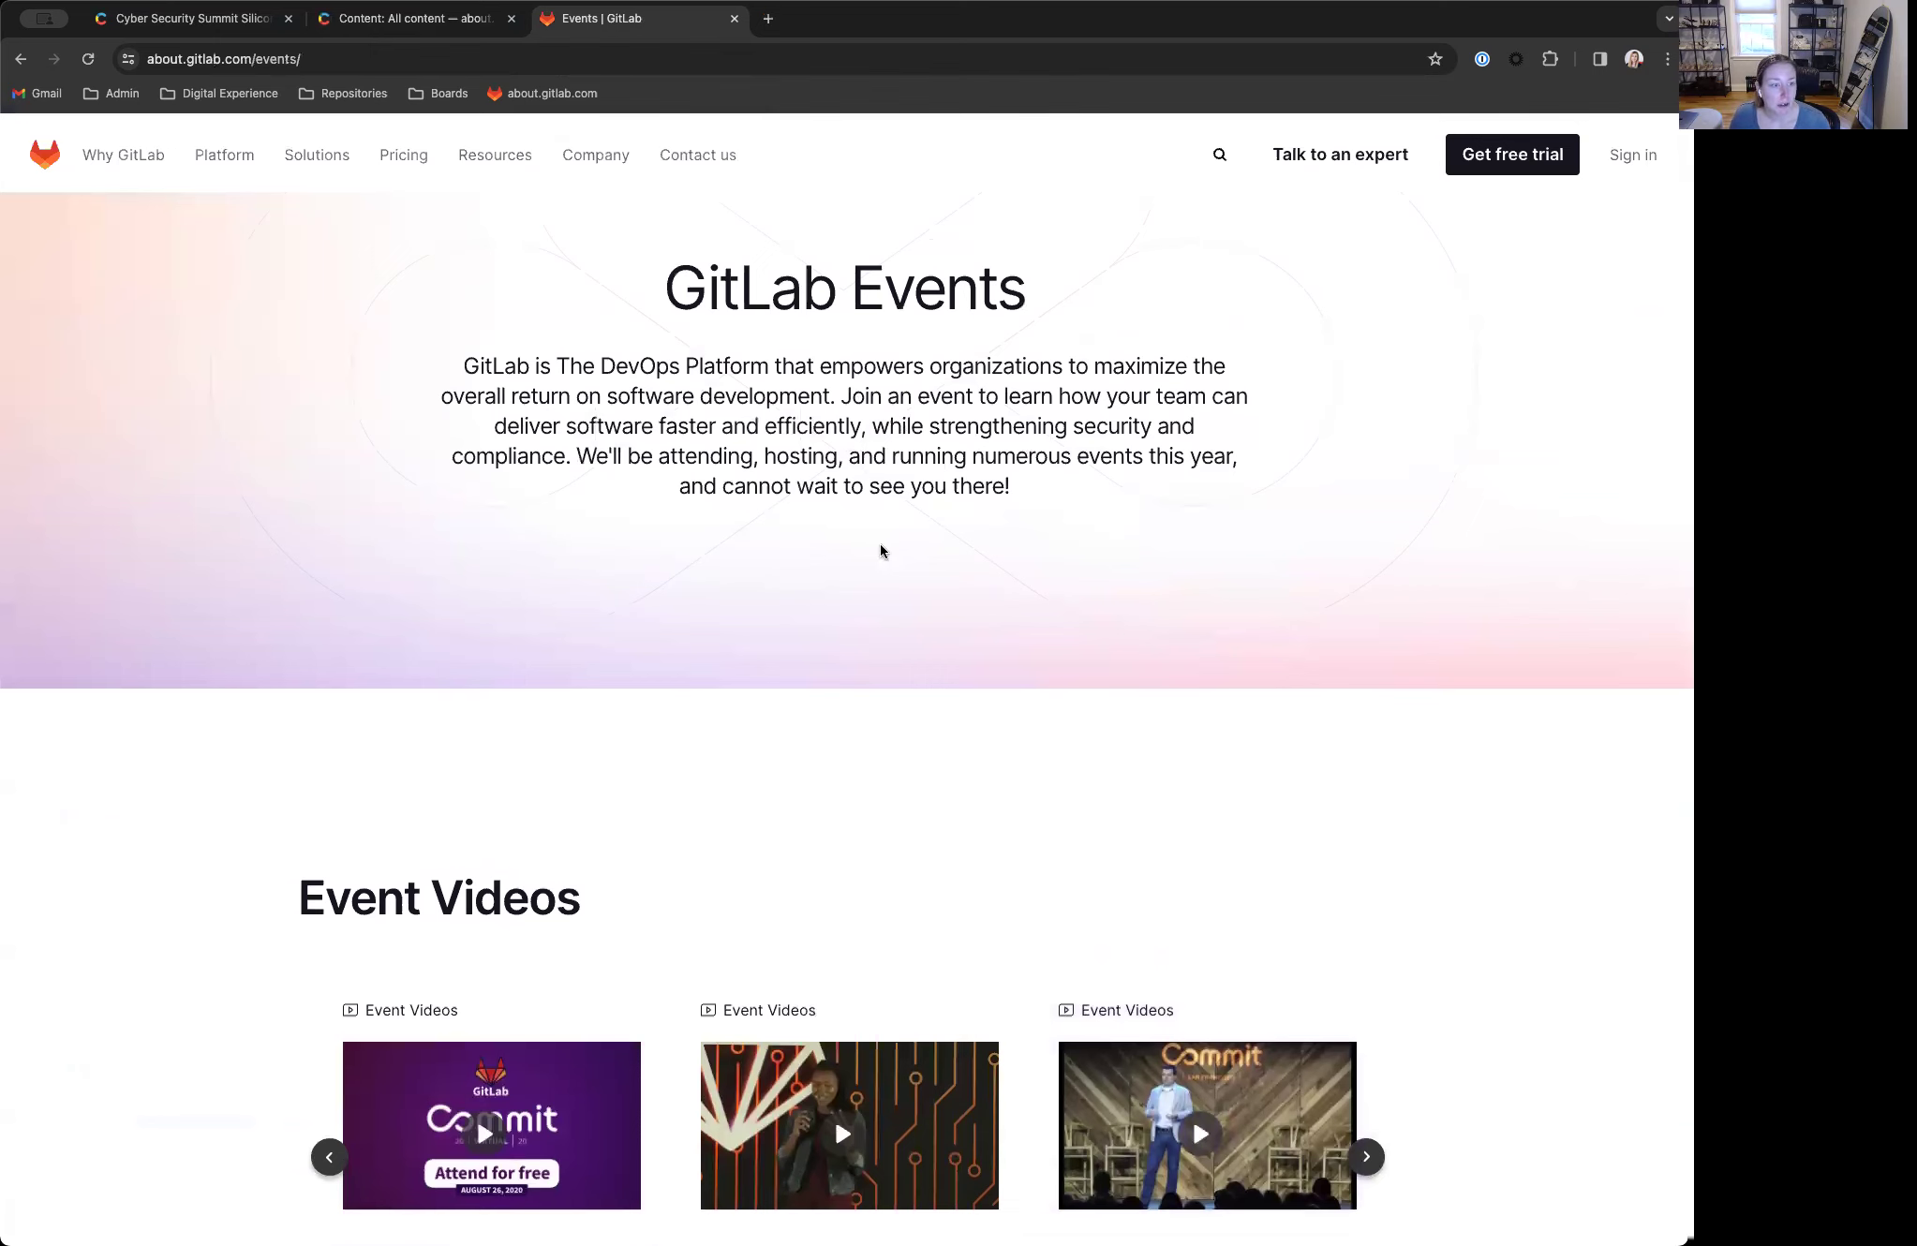
Step: Filter the Contentful content list to the Page type, sort it by name and open the Events page entry
click(426, 21)
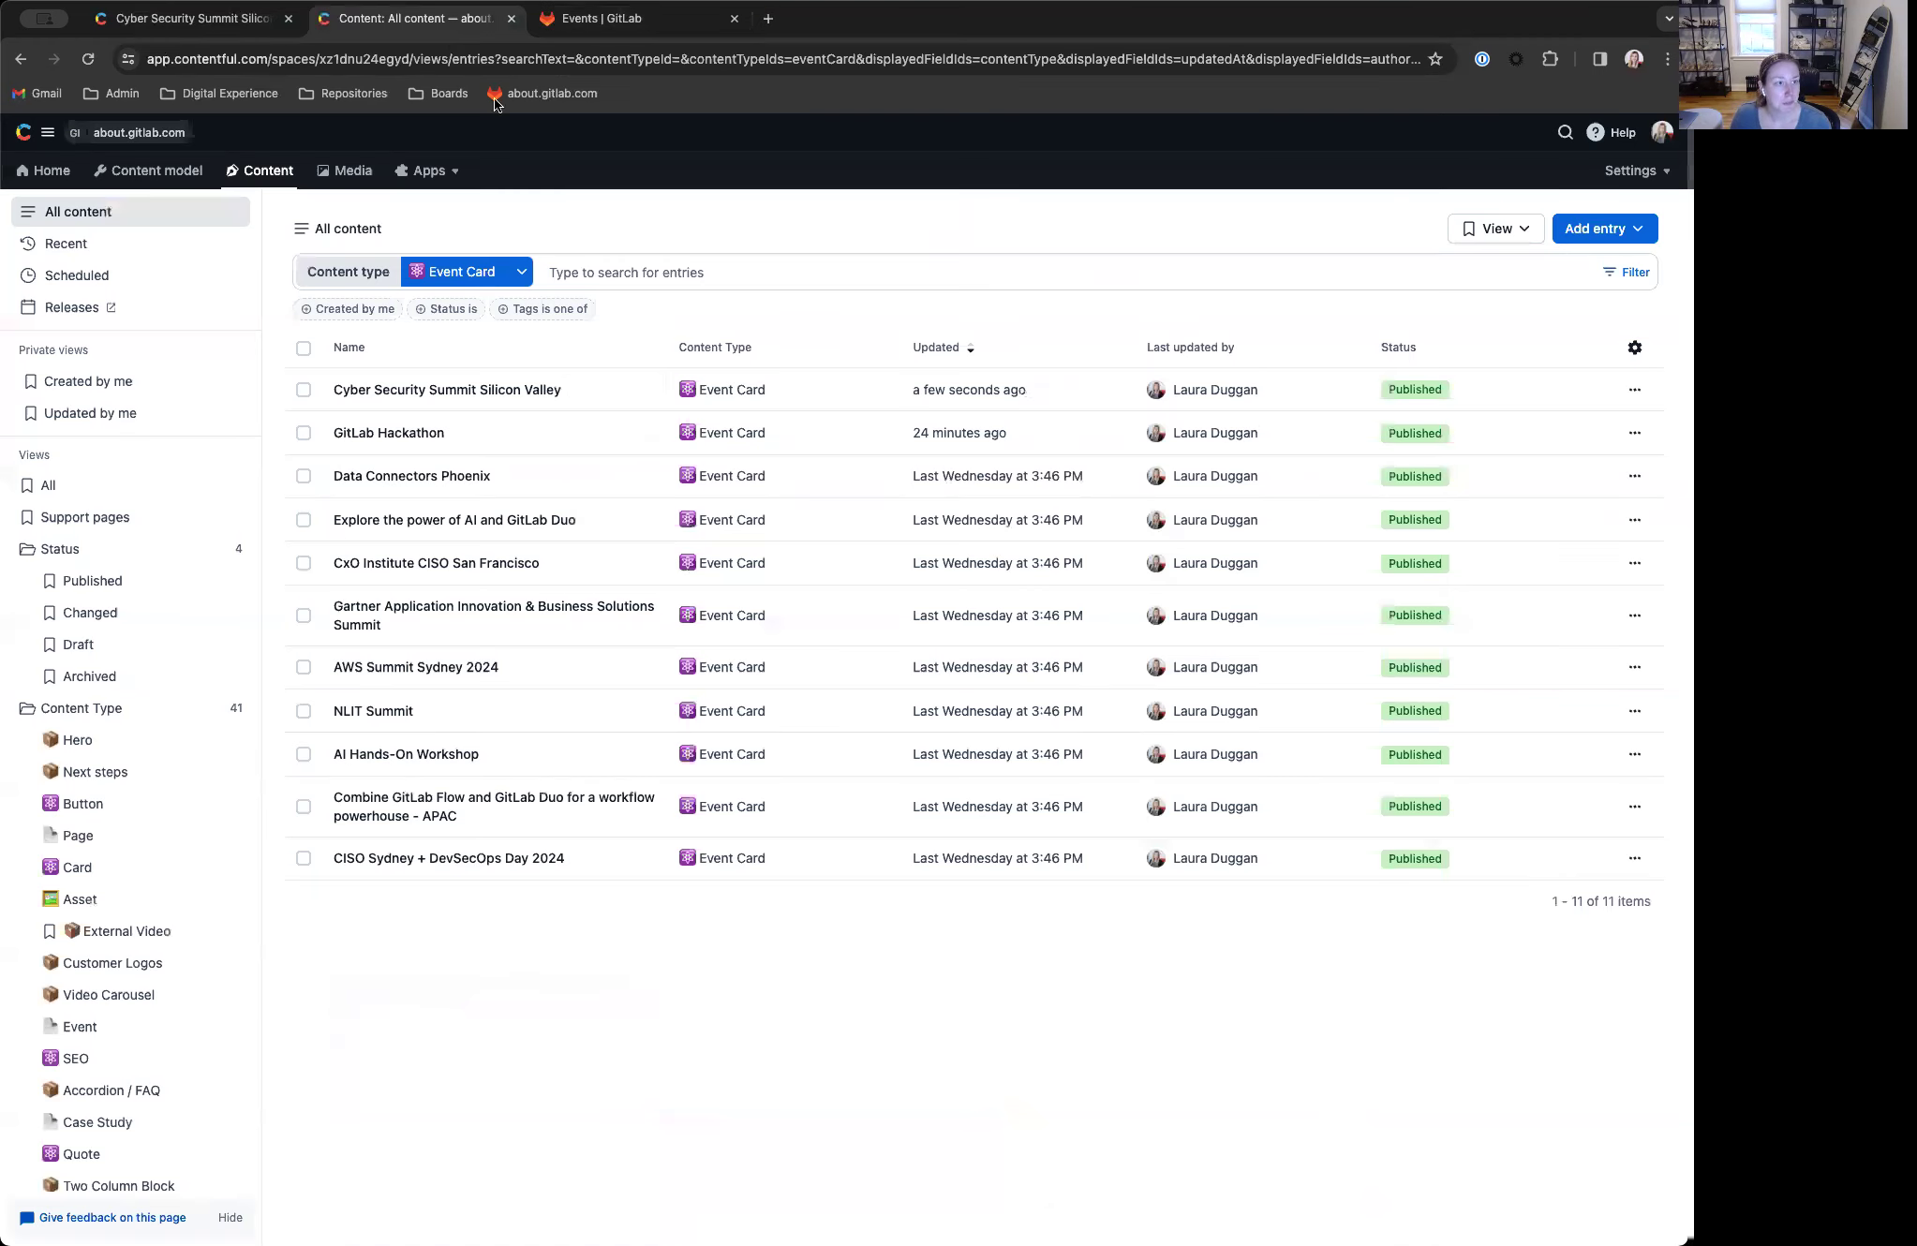
click(513, 271)
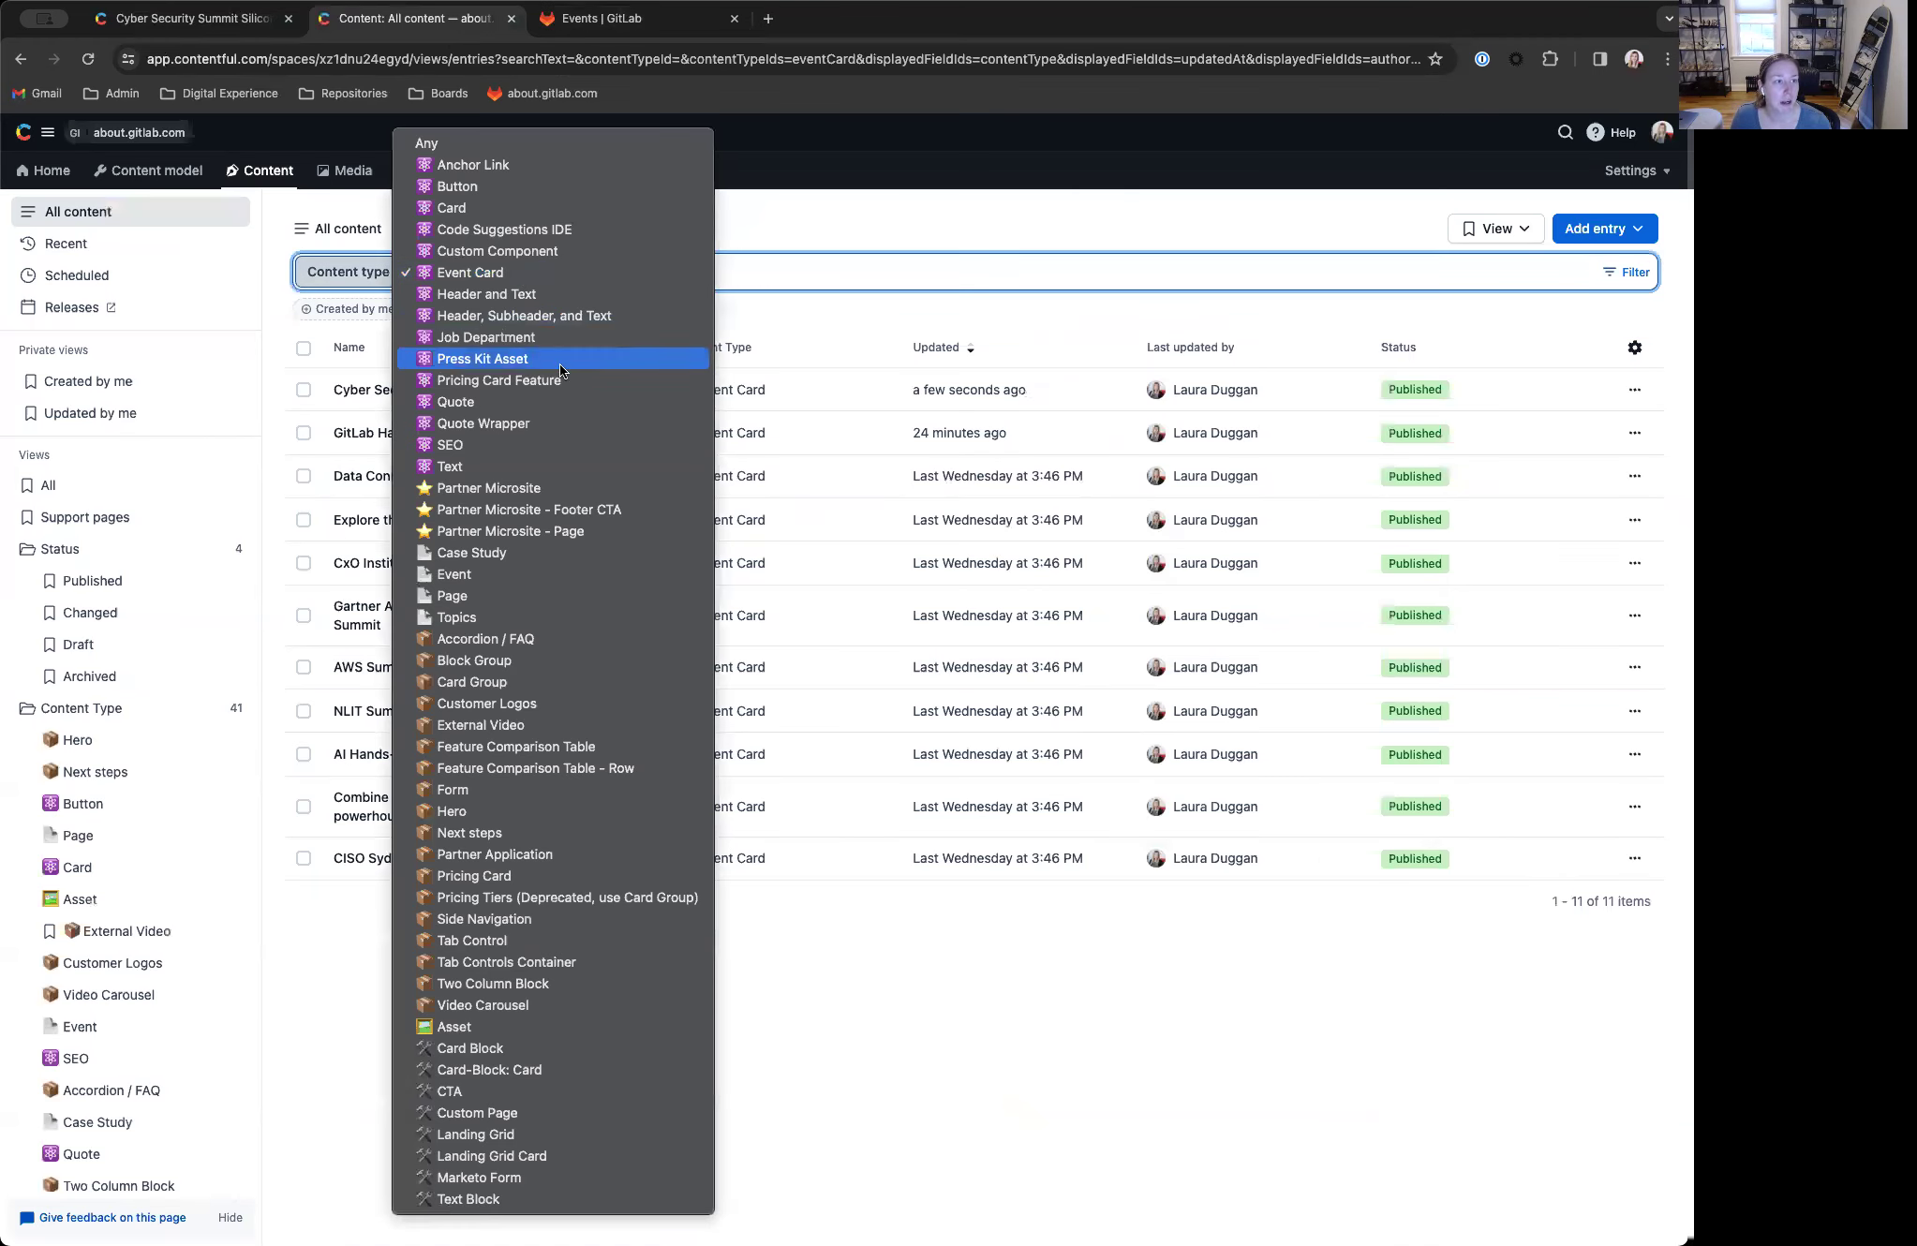
click(444, 595)
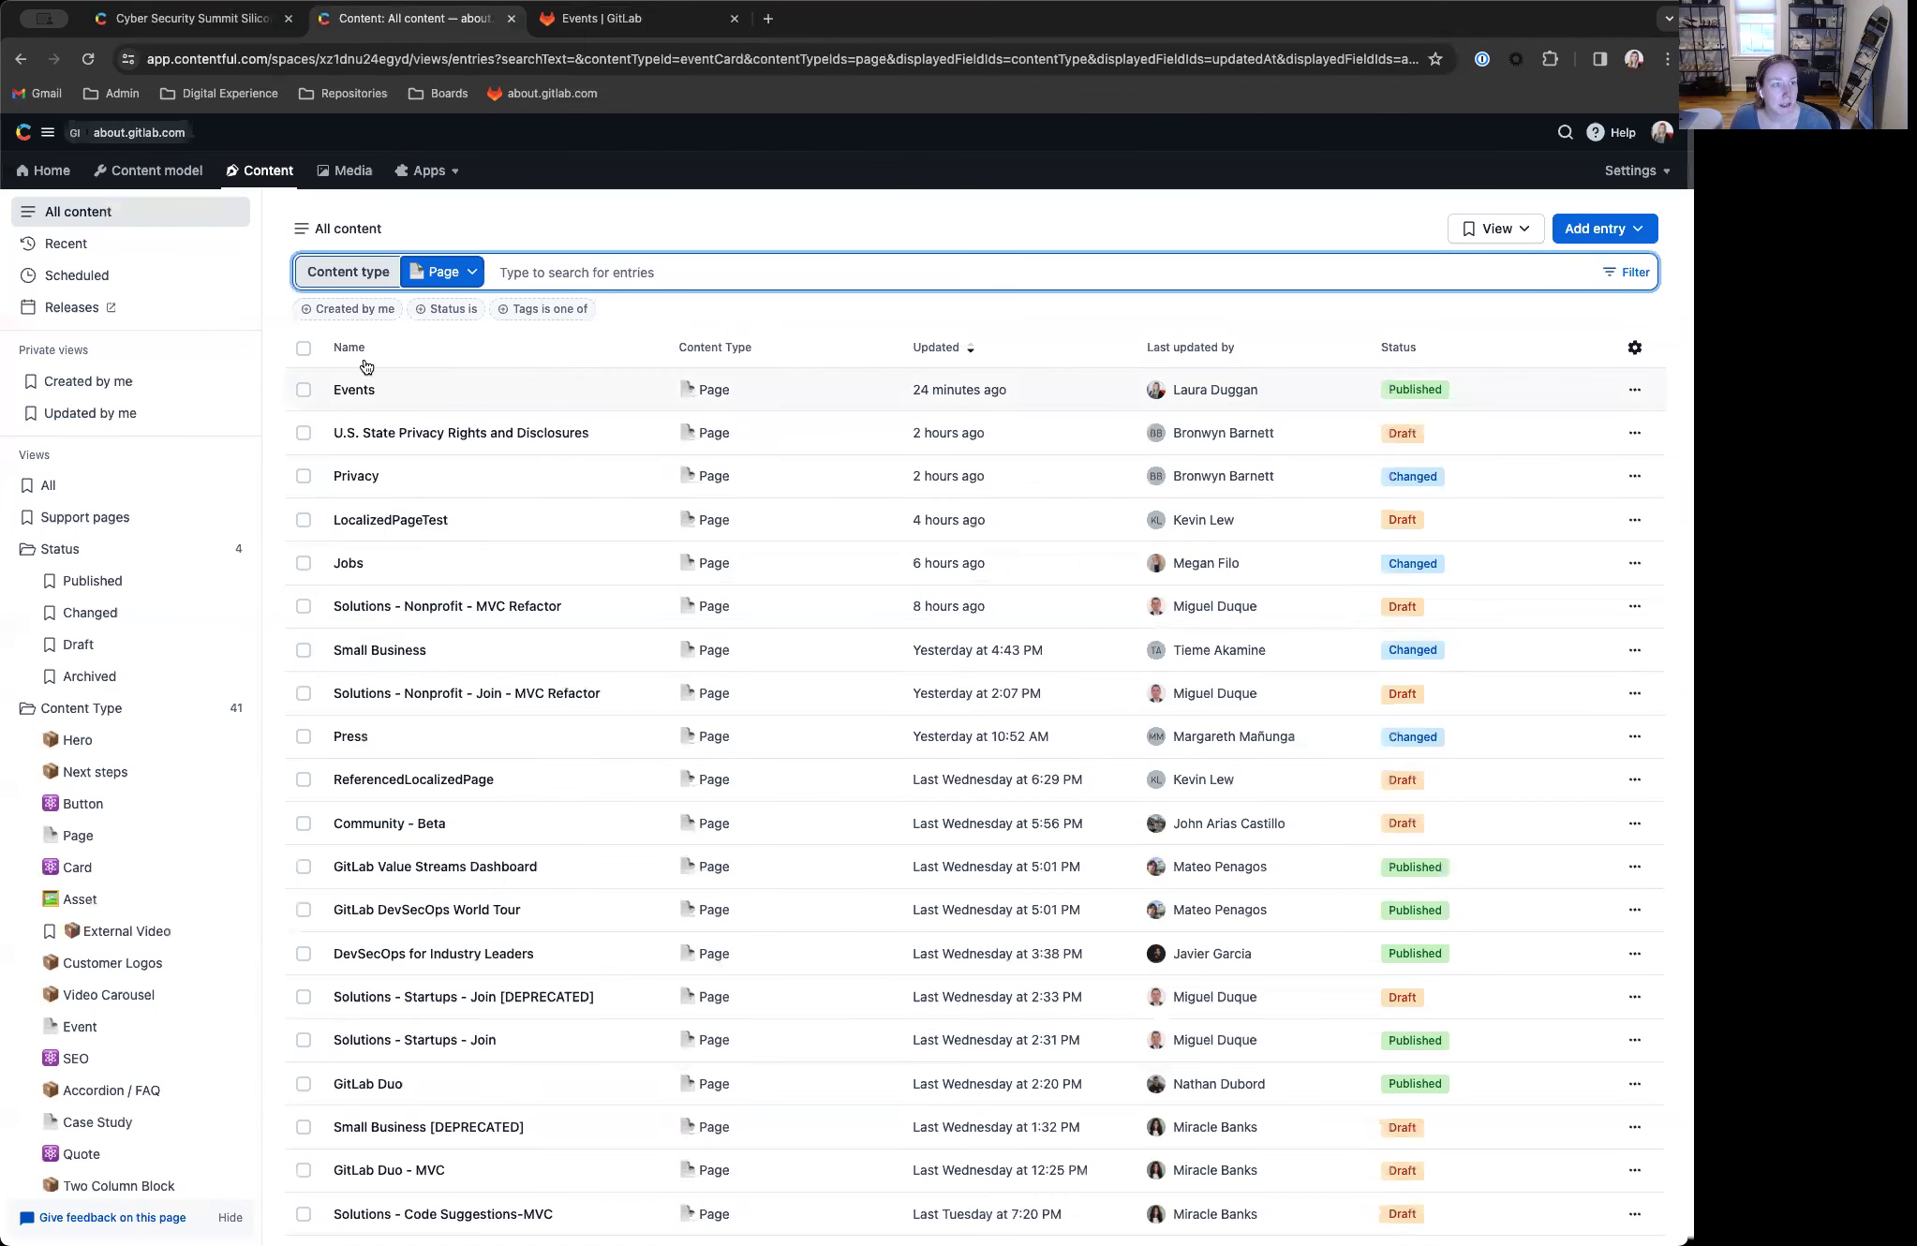
click(366, 349)
scroll(501, 425, down, 4)
scroll(502, 424, down, 3)
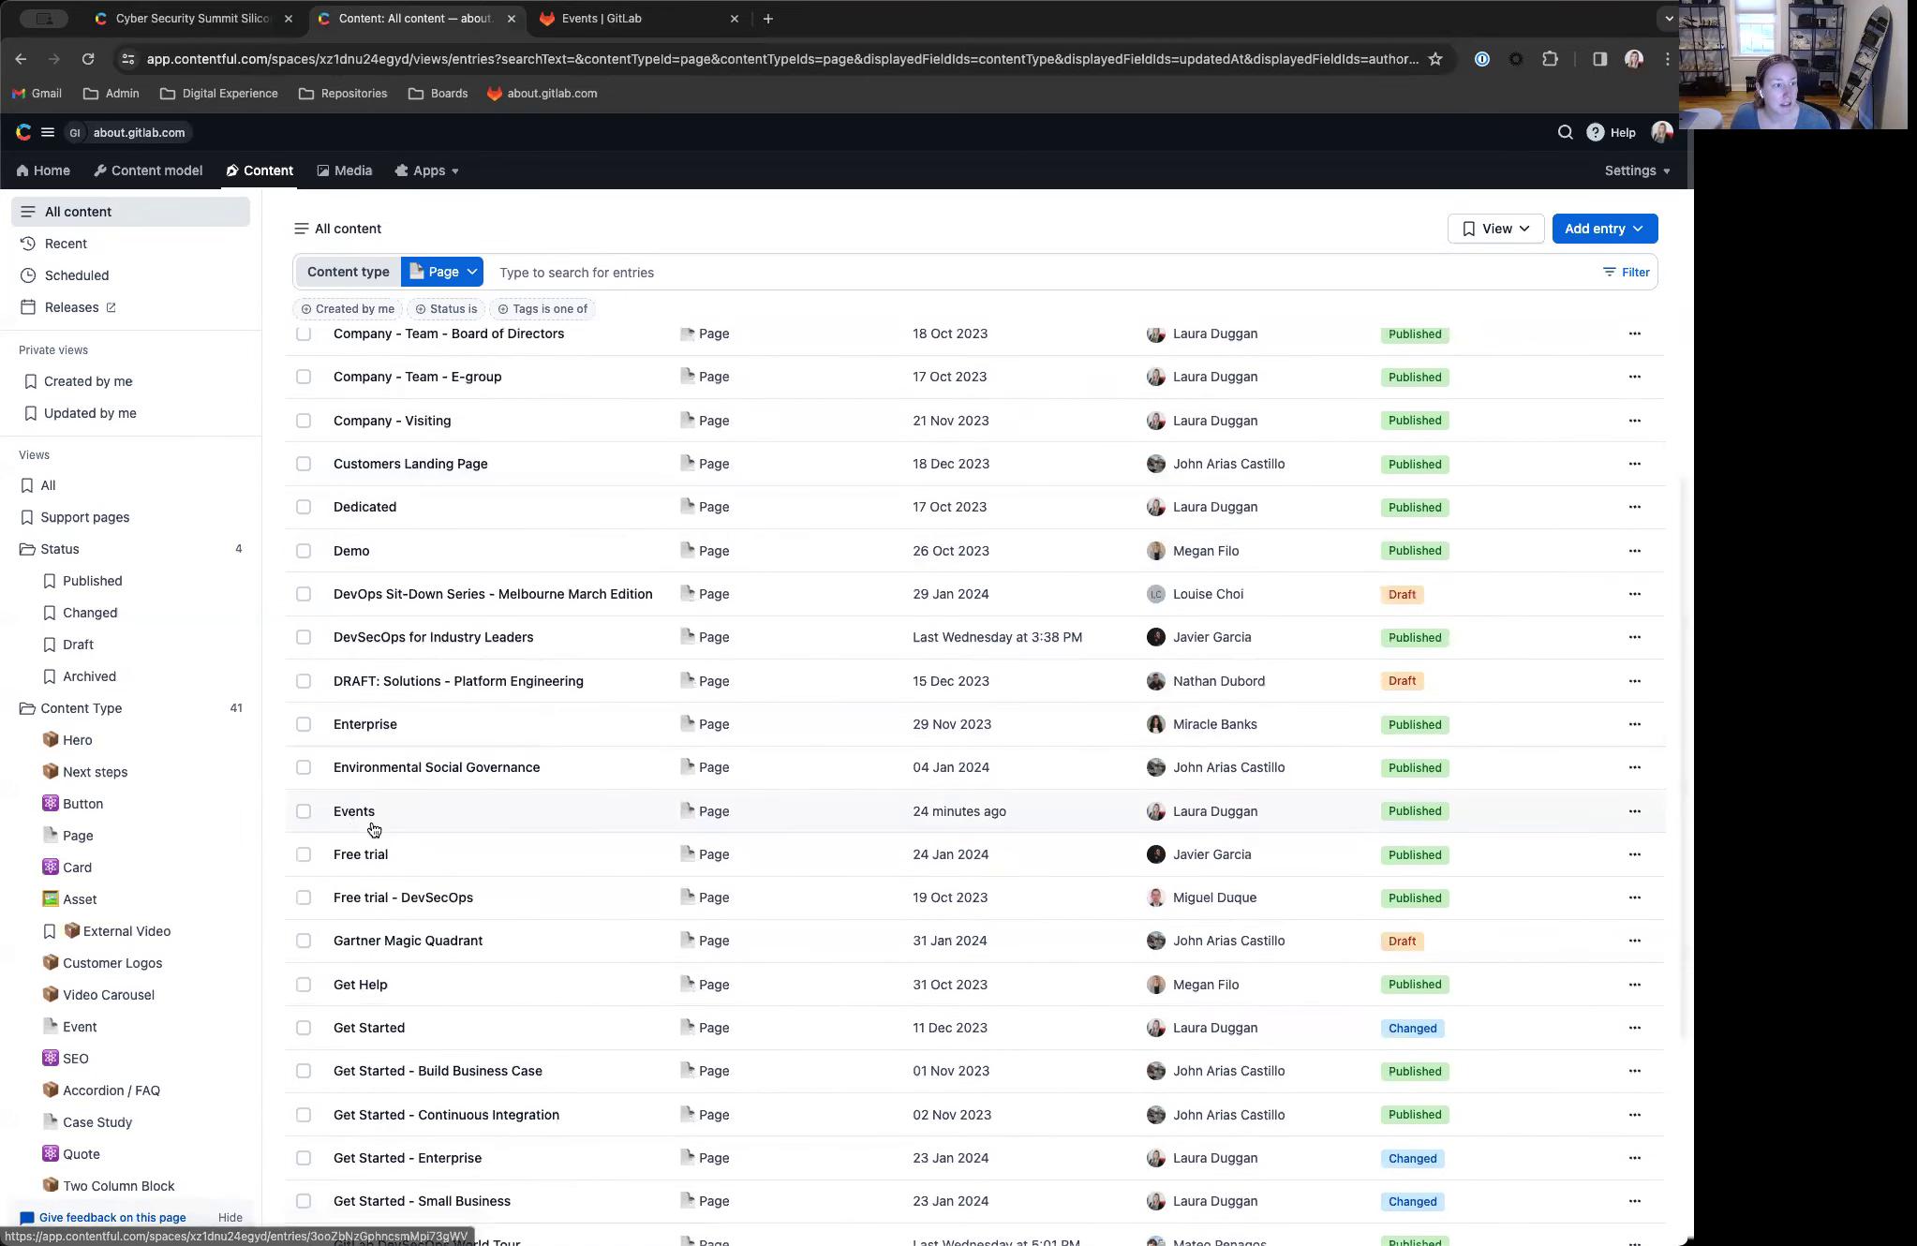
click(353, 812)
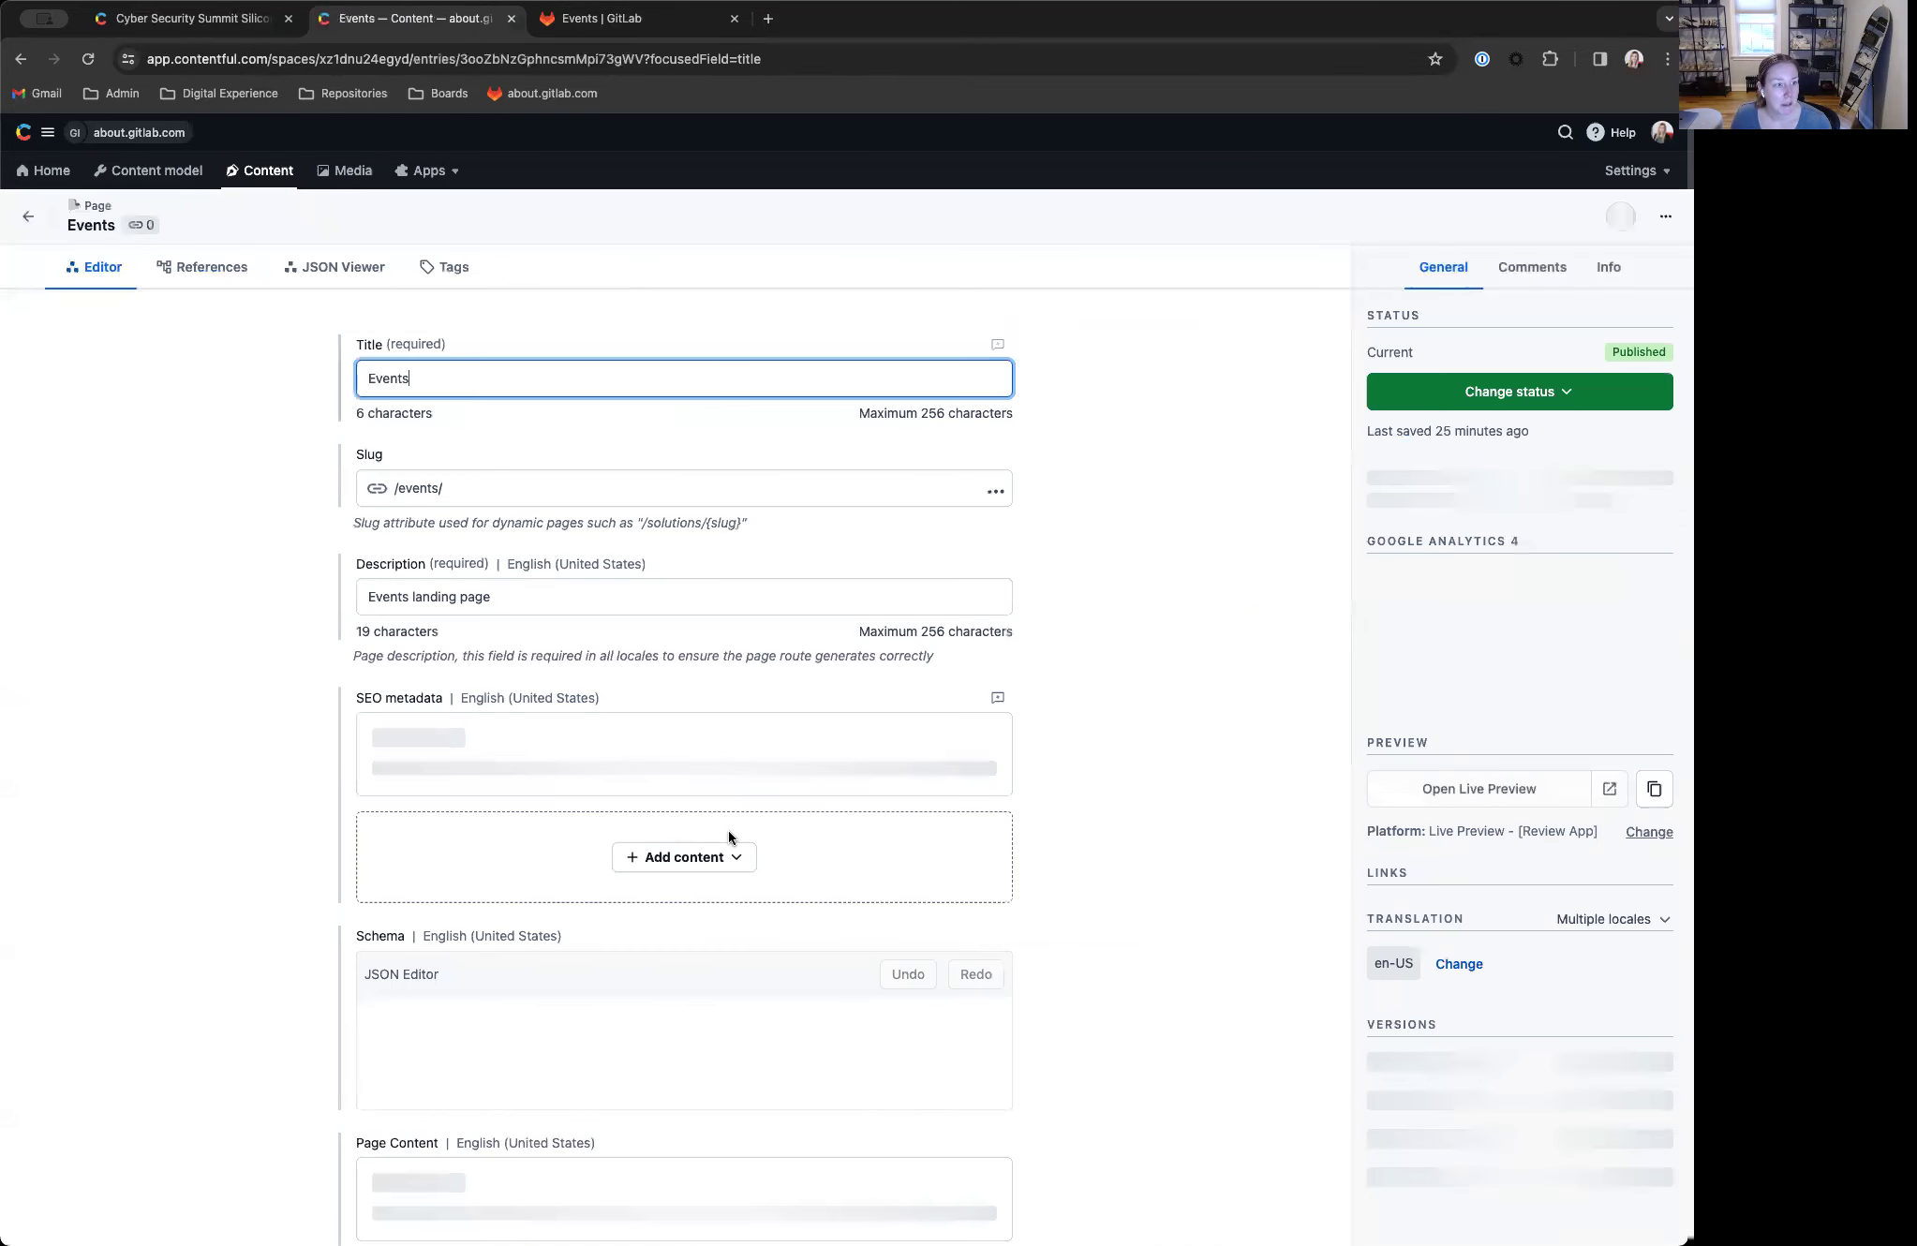
Step: Examine the Events entry's page content and the videos listed in its Event Videos Carousel, then close the carousel entry
scroll(245, 789, down, 3)
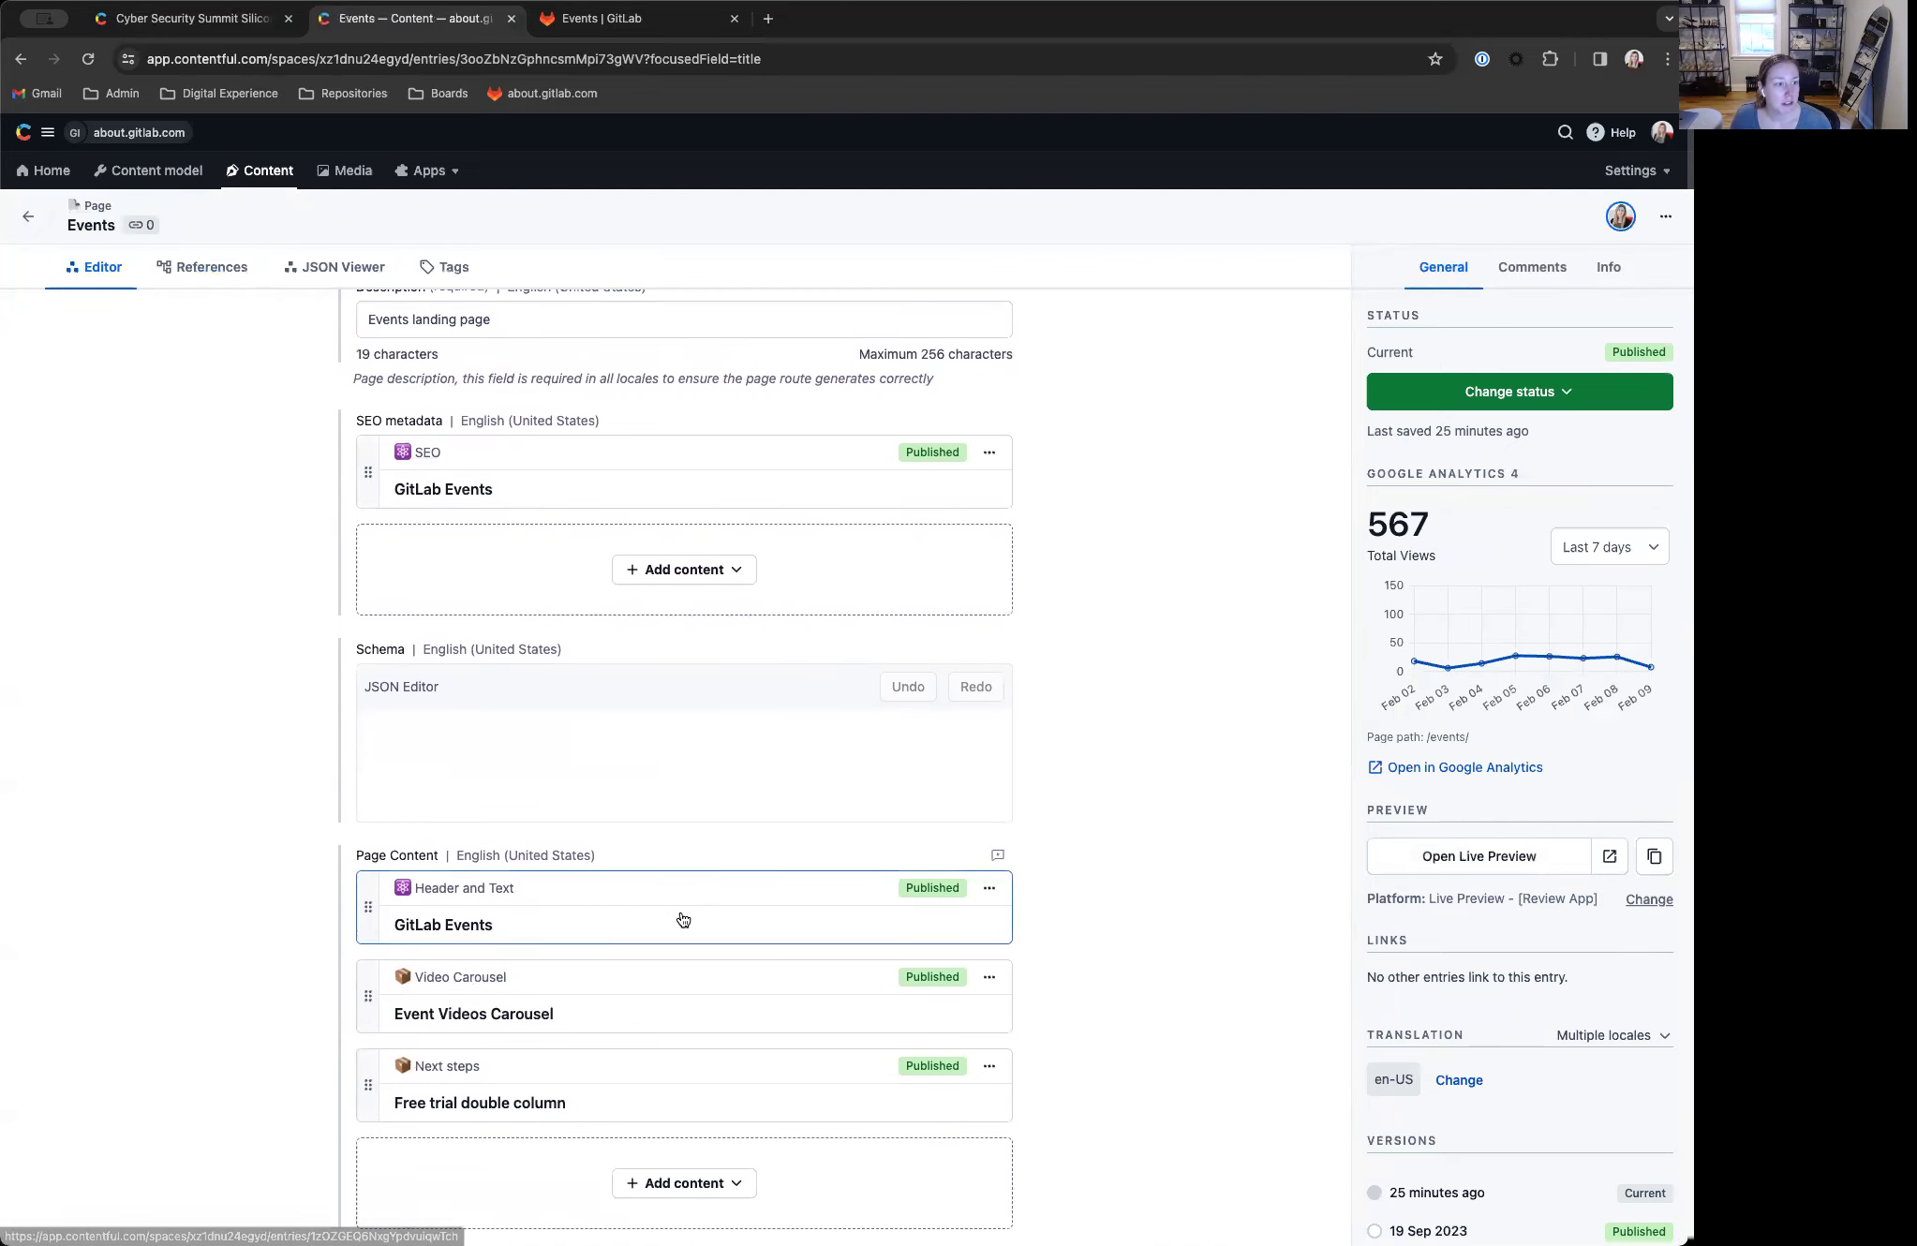
click(644, 1011)
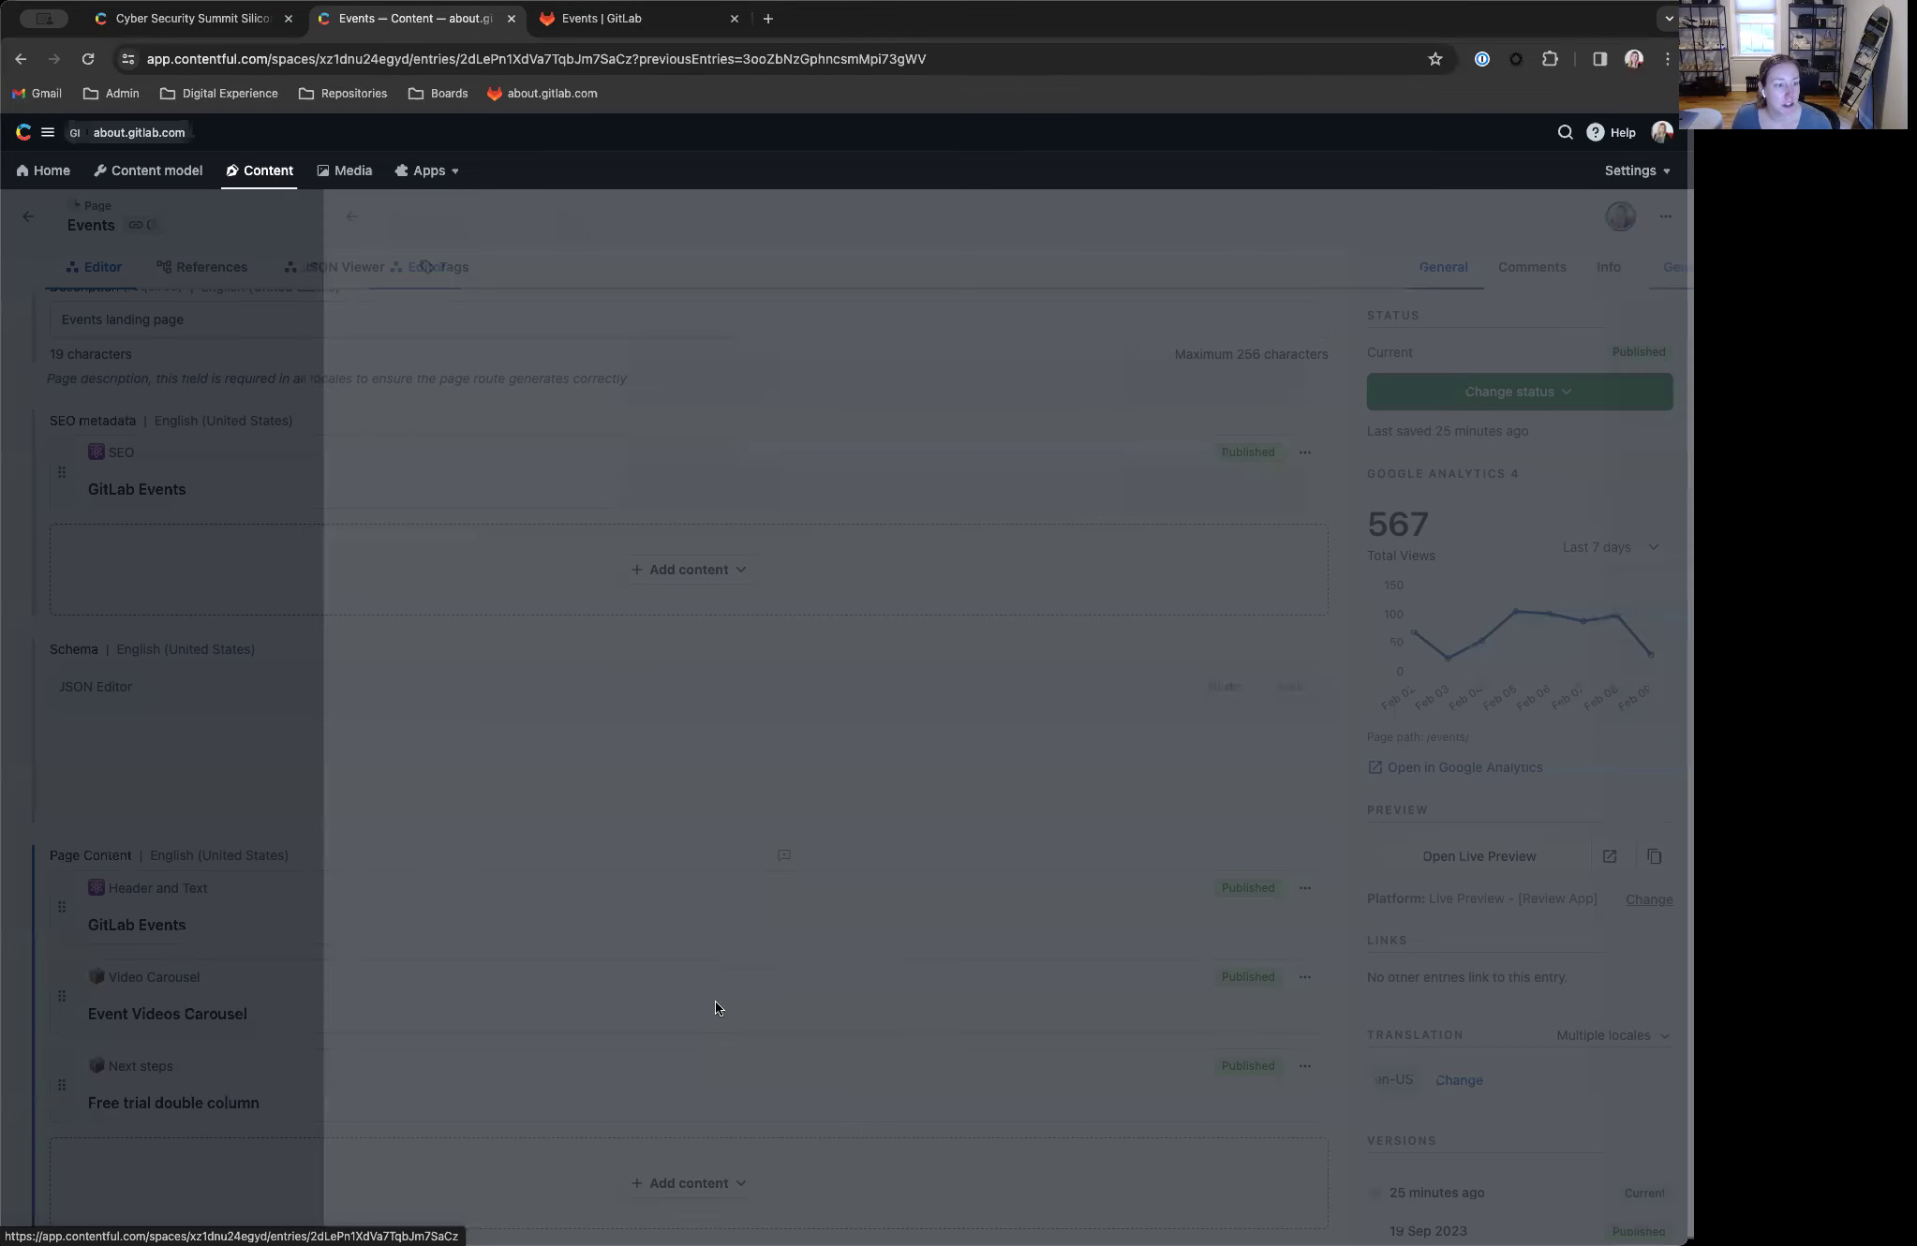
scroll(778, 980, down, 3)
scroll(778, 982, down, 4)
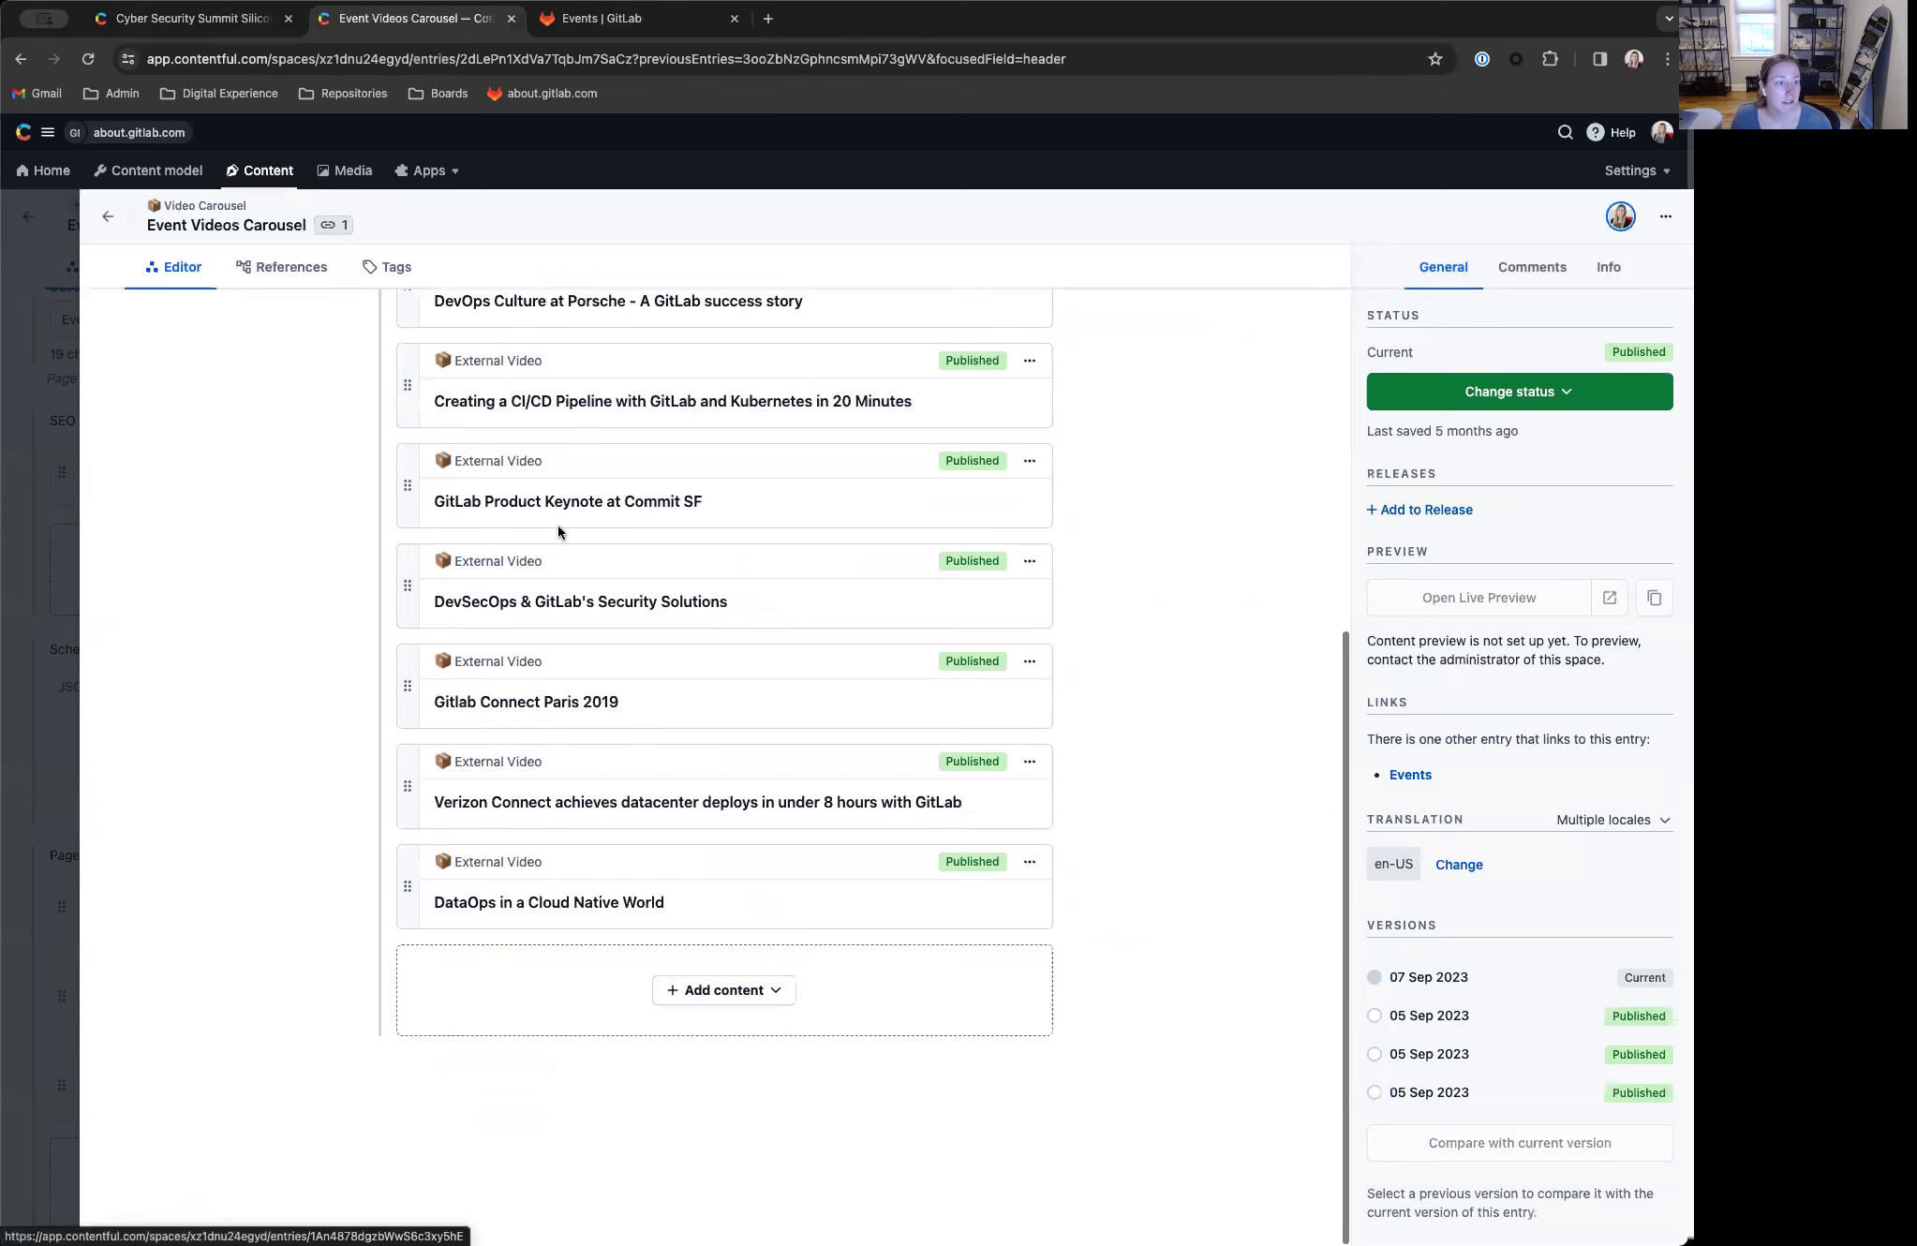
scroll(694, 677, up, 5)
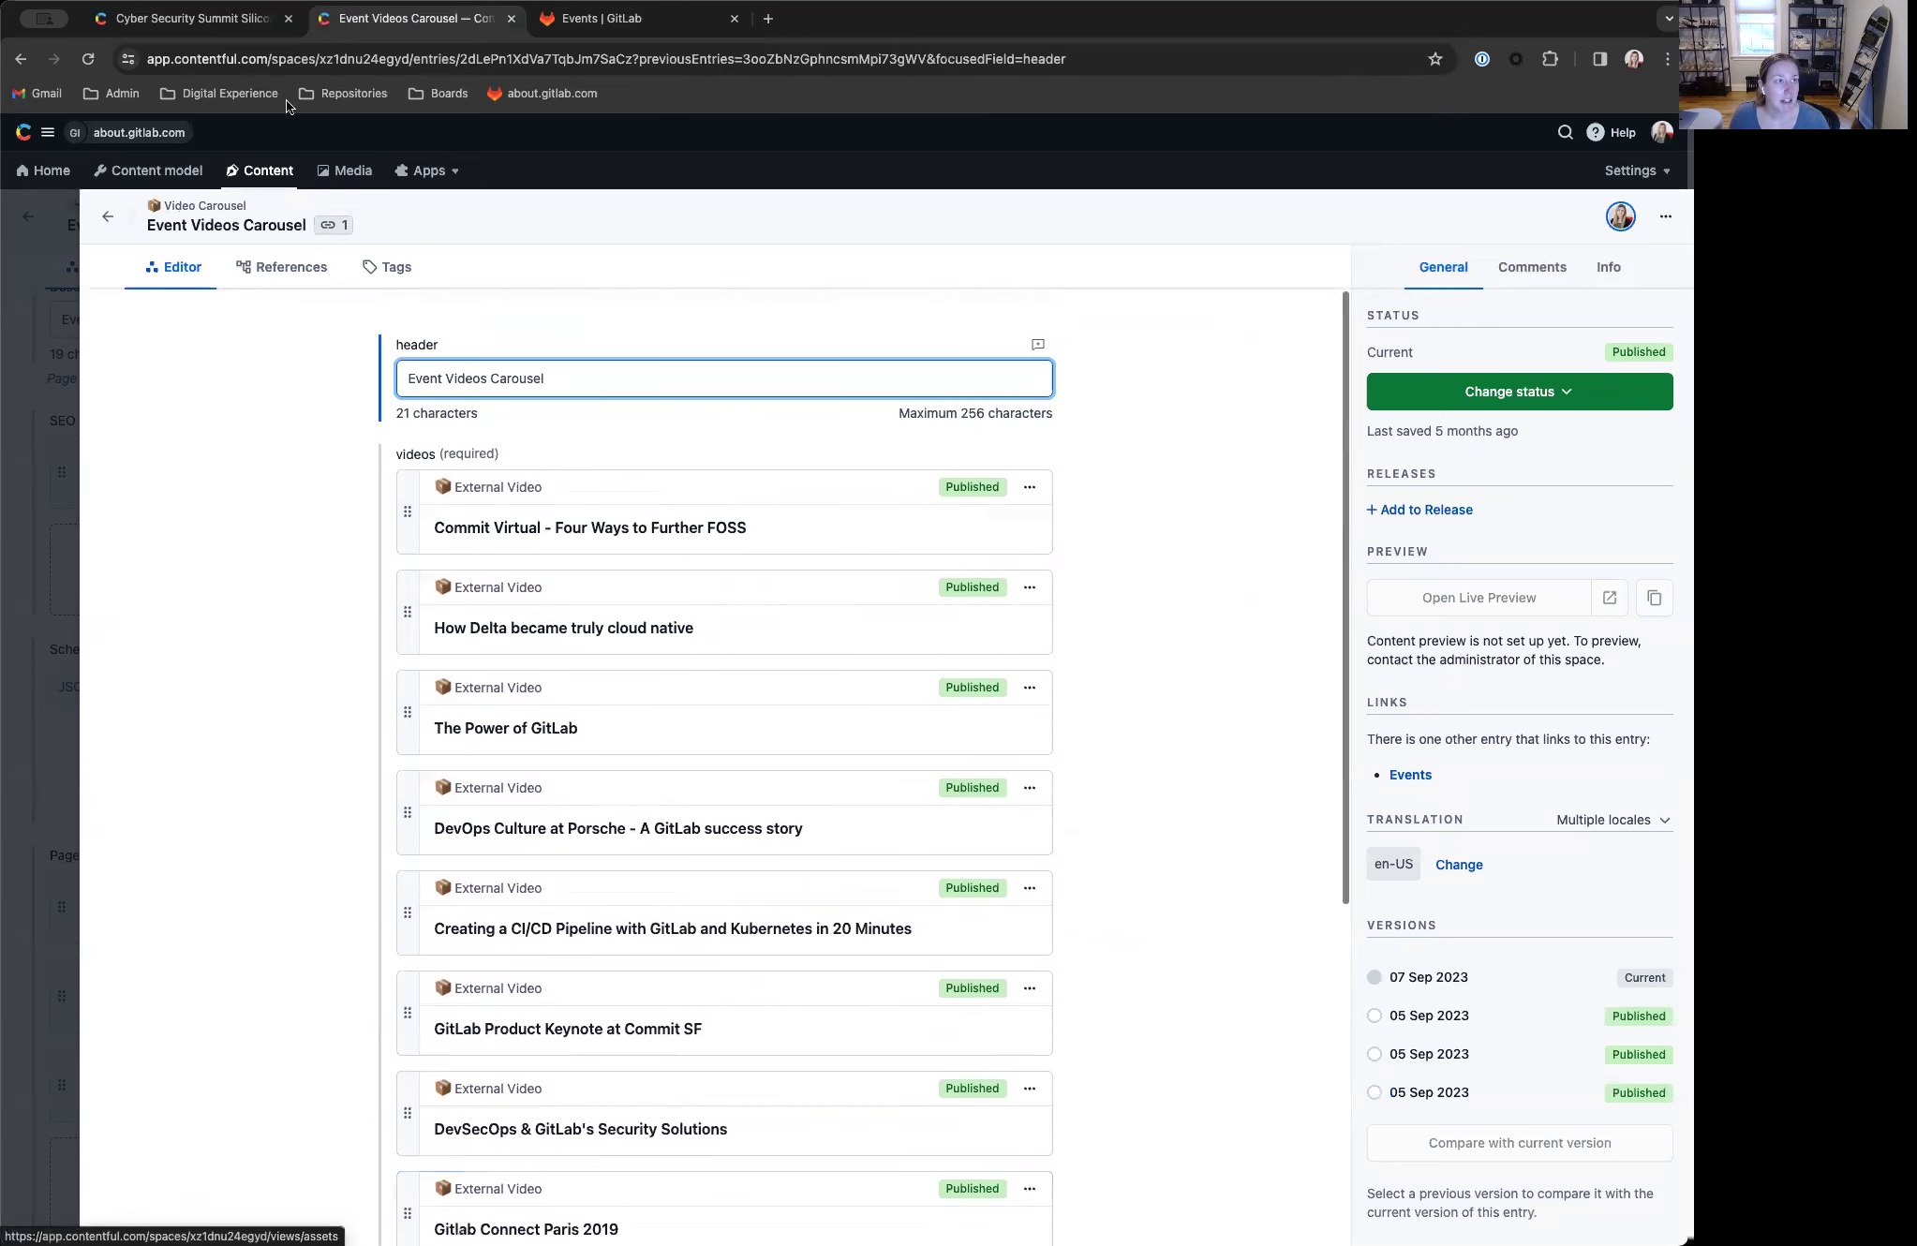
click(119, 216)
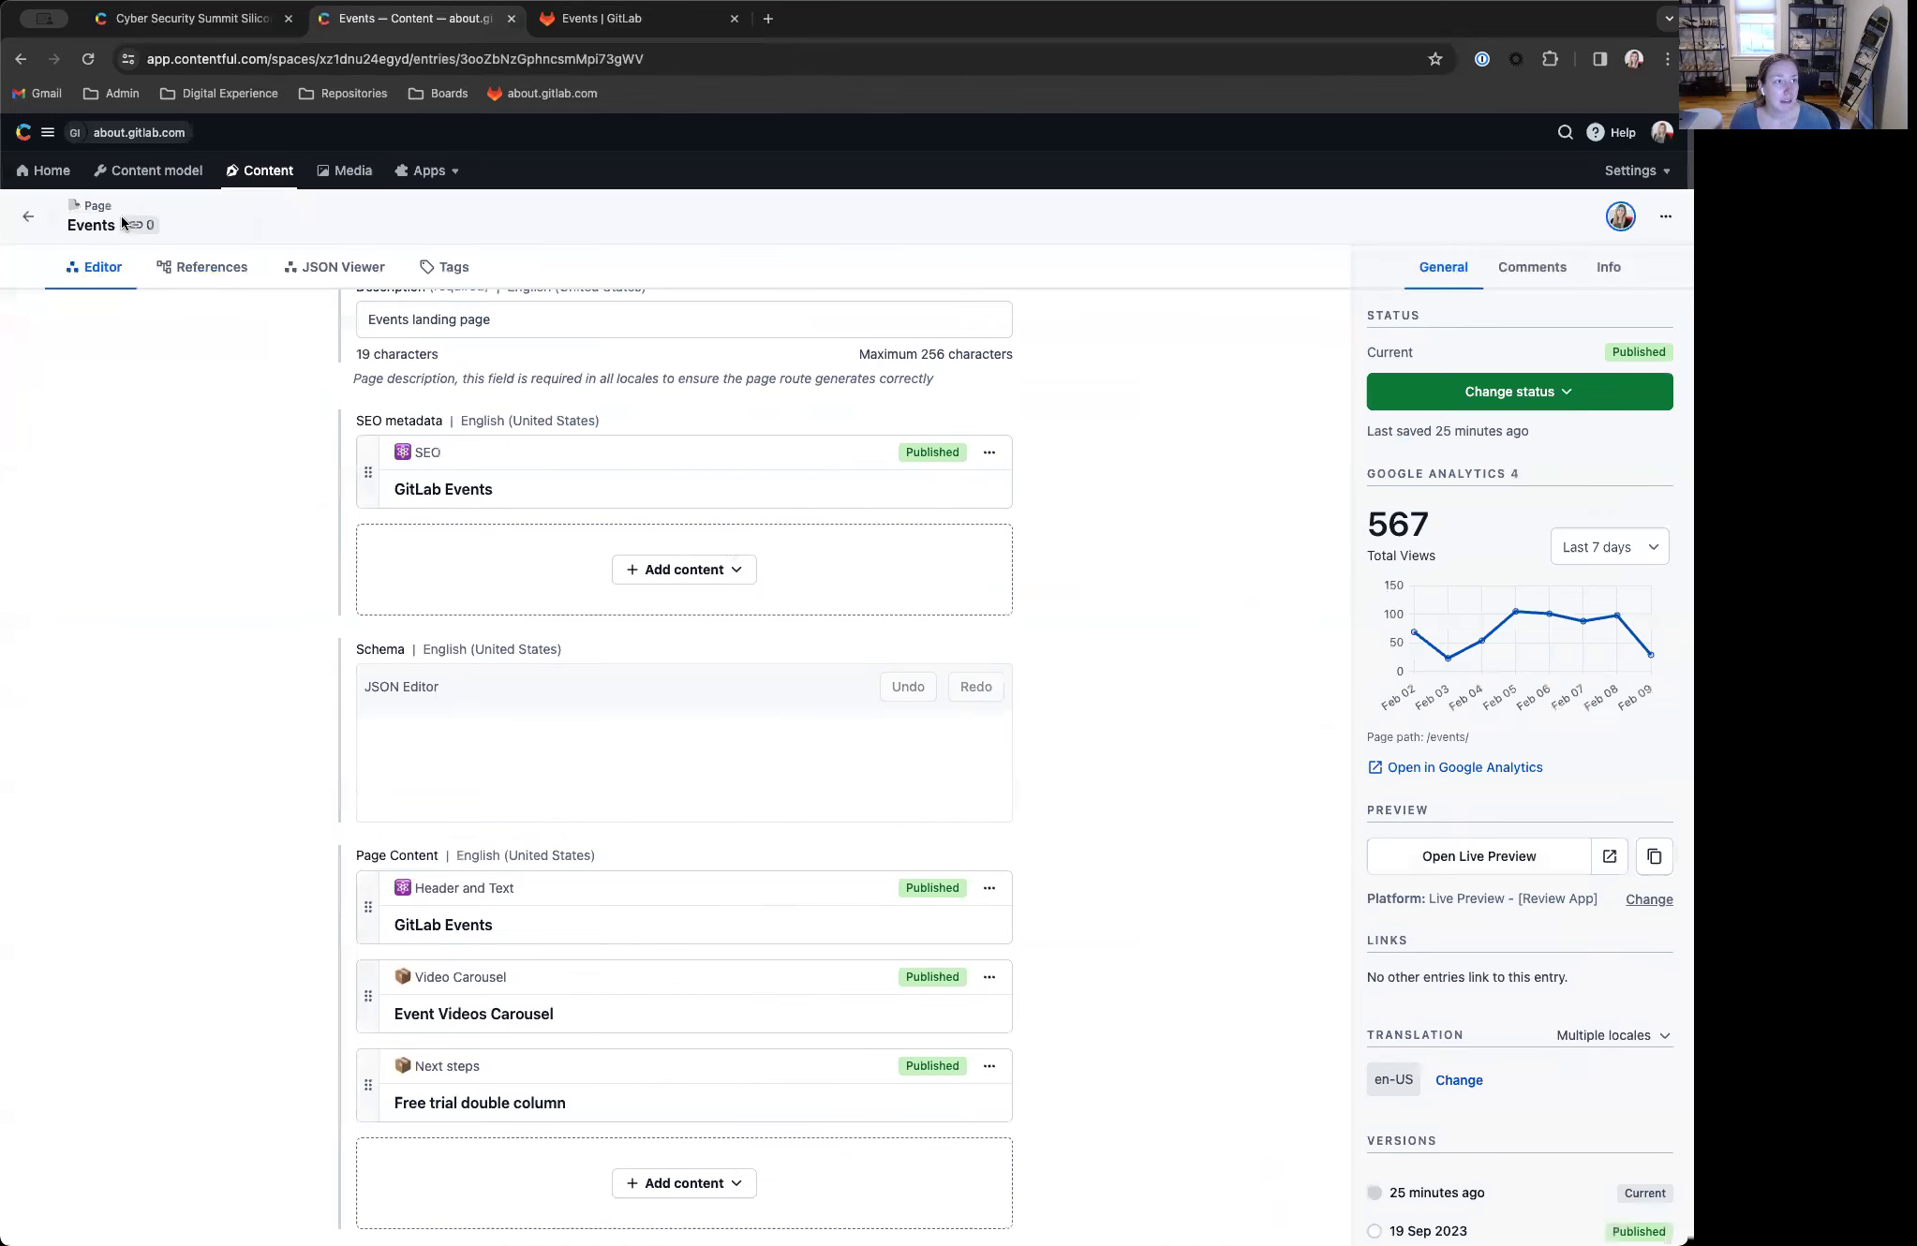
Step: Return to the content list and look over the content type filter options for Event and Event Card
click(31, 221)
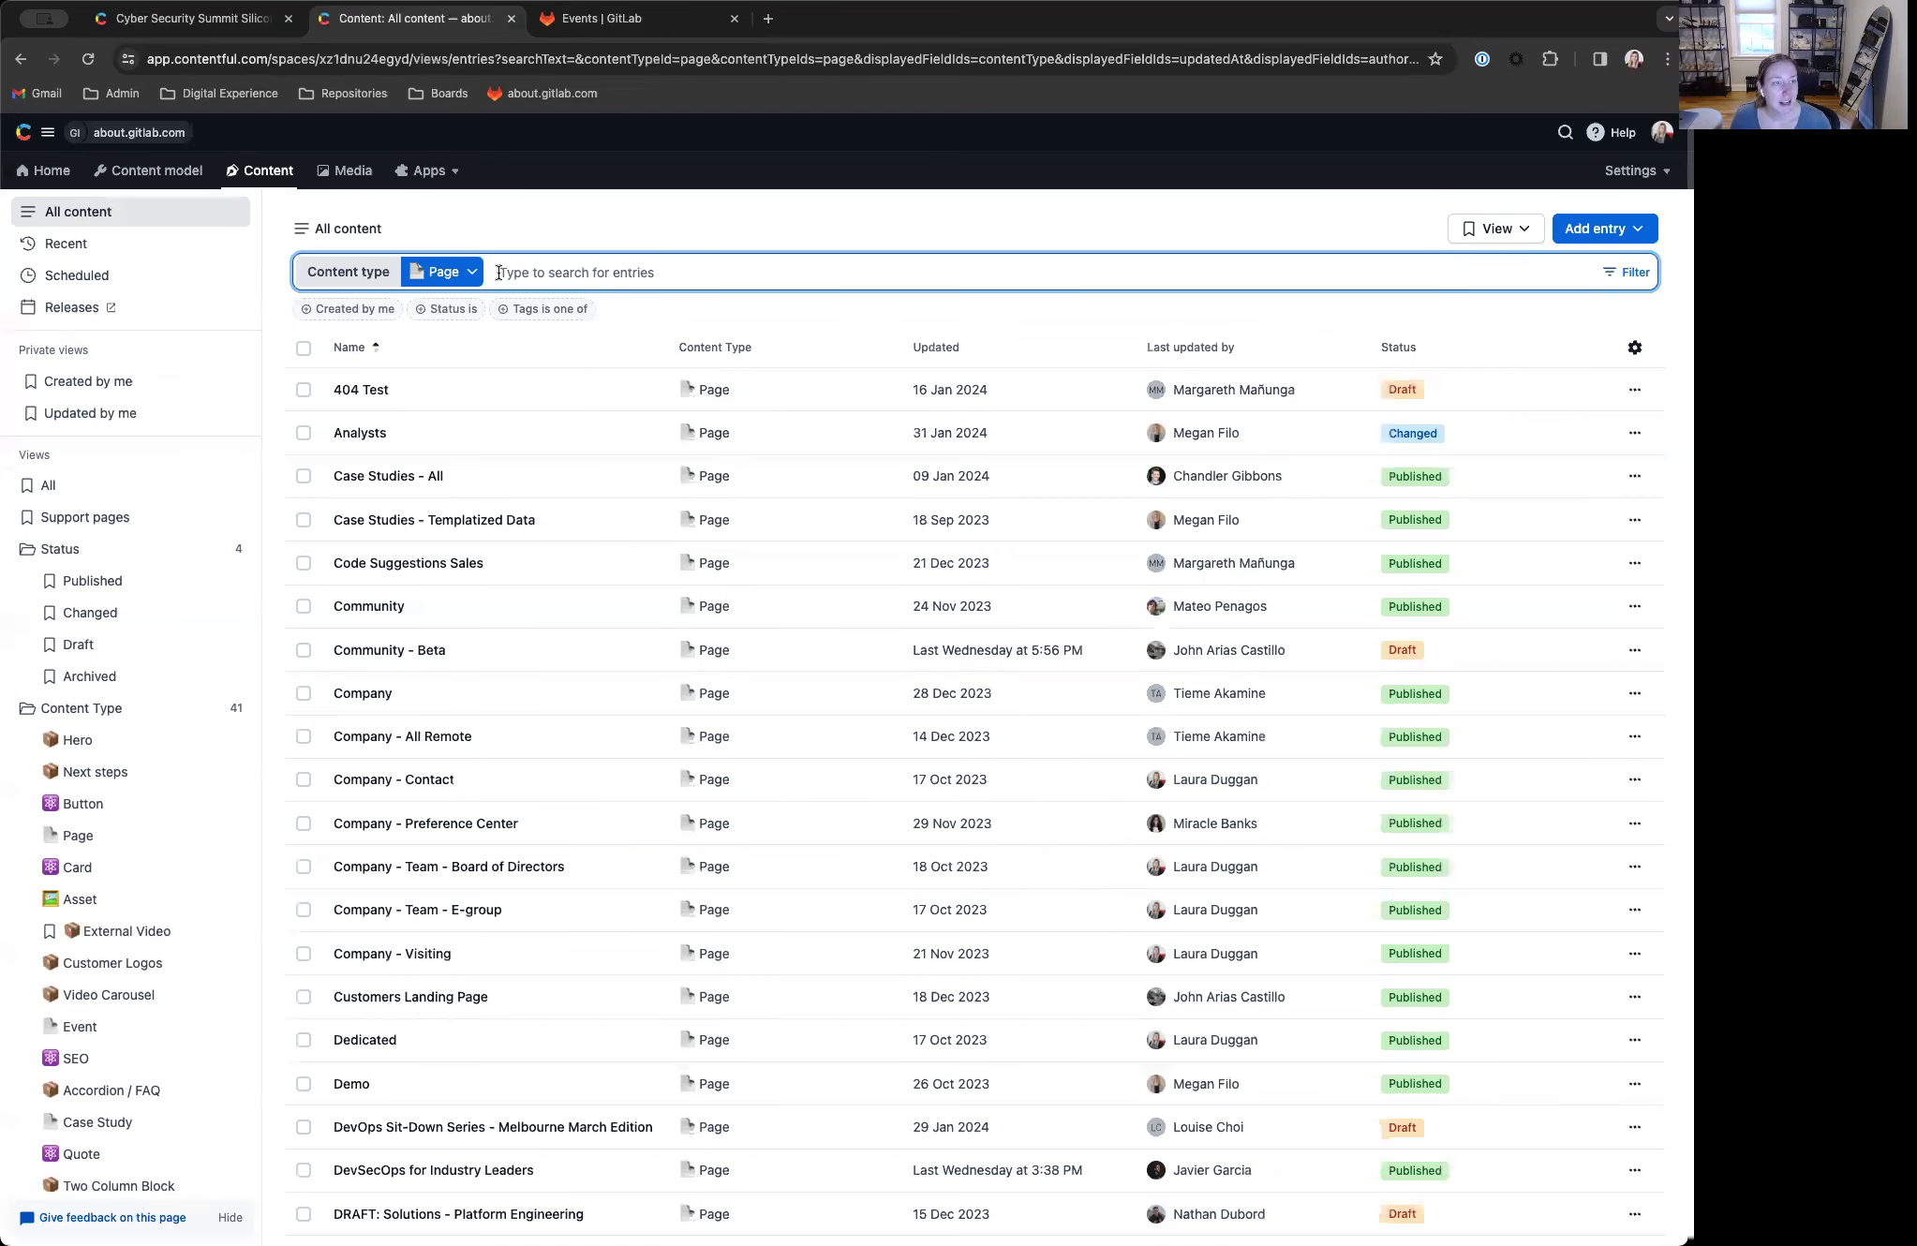
click(471, 273)
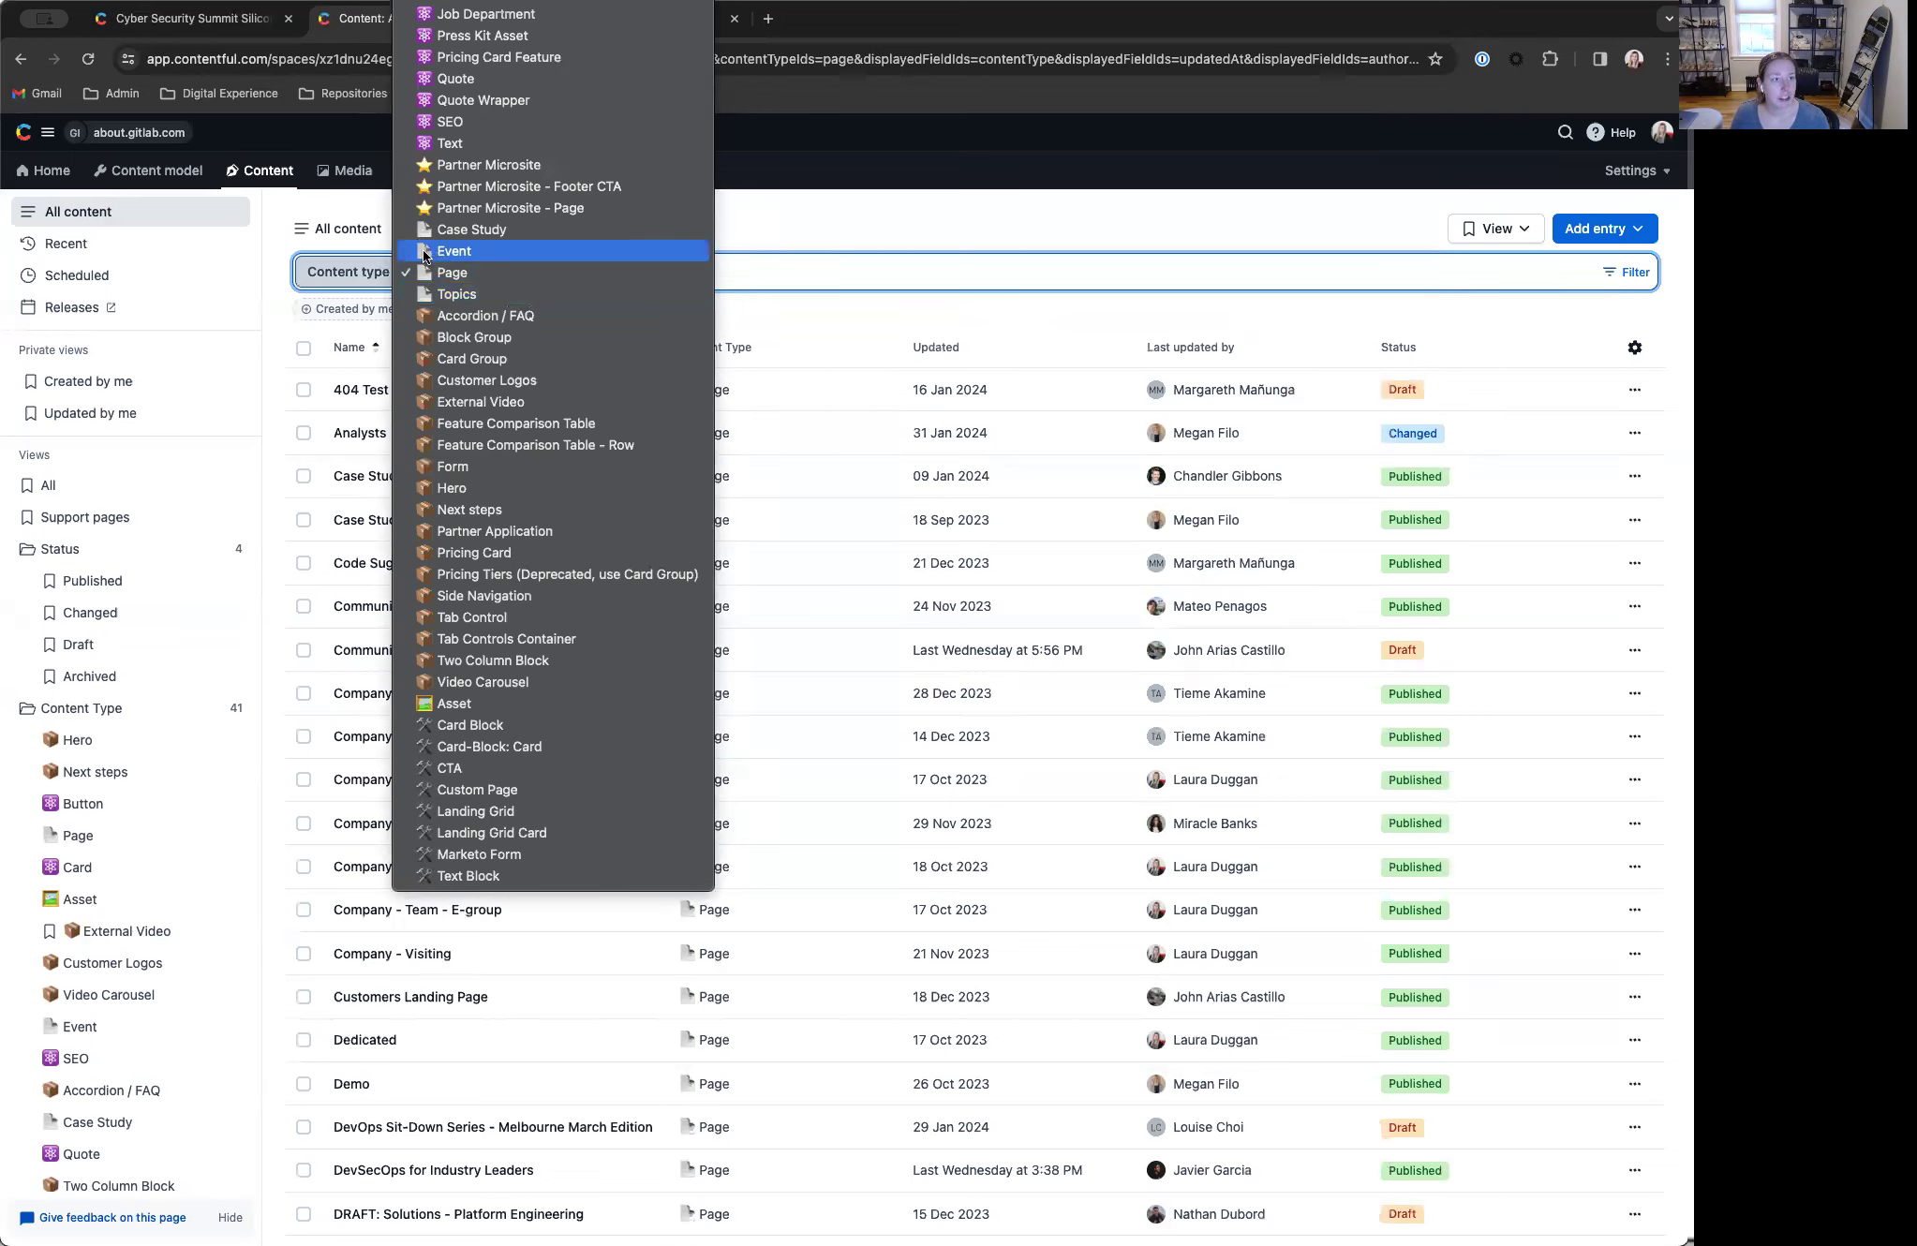
scroll(458, 253, up, 4)
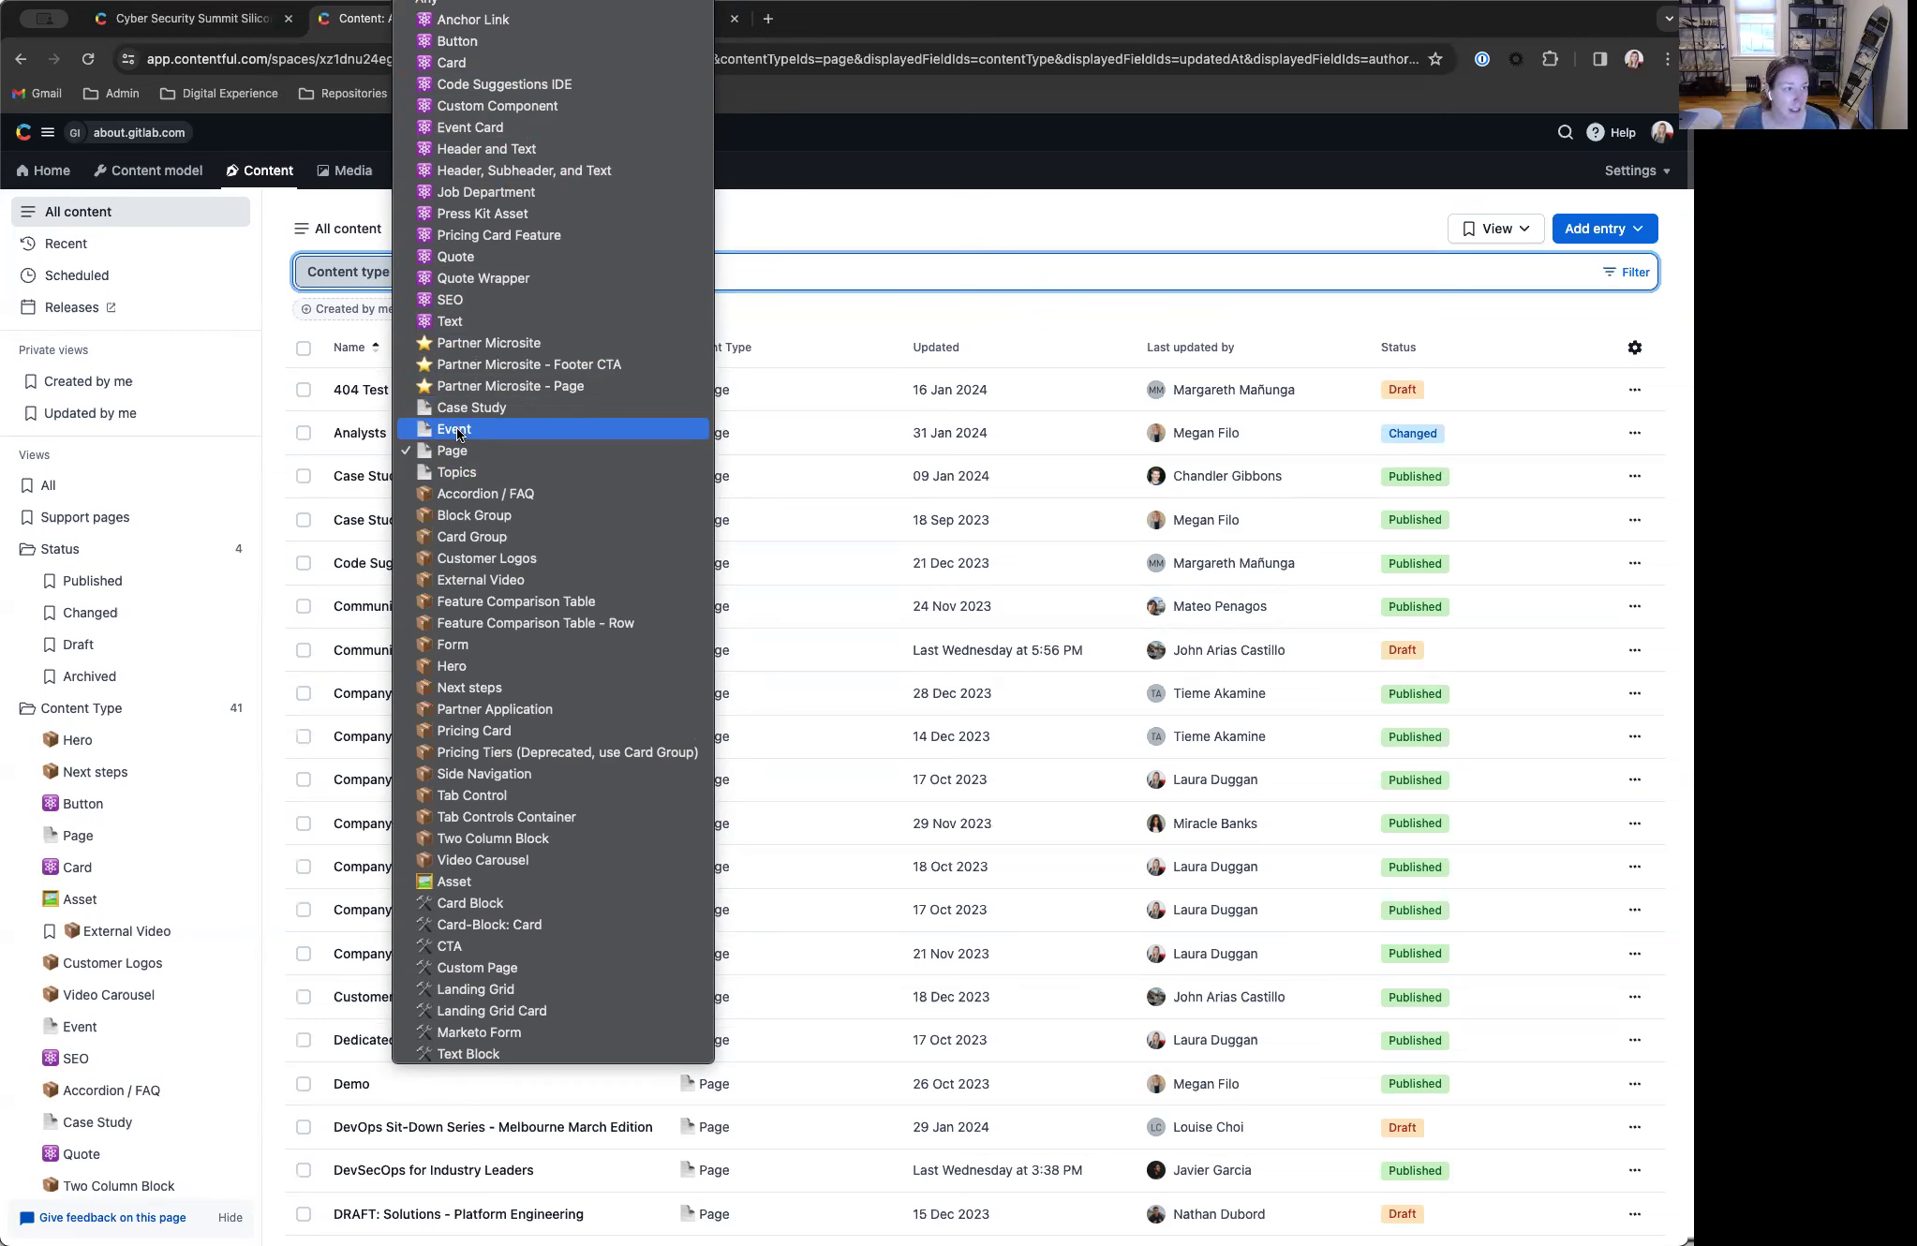
click(849, 226)
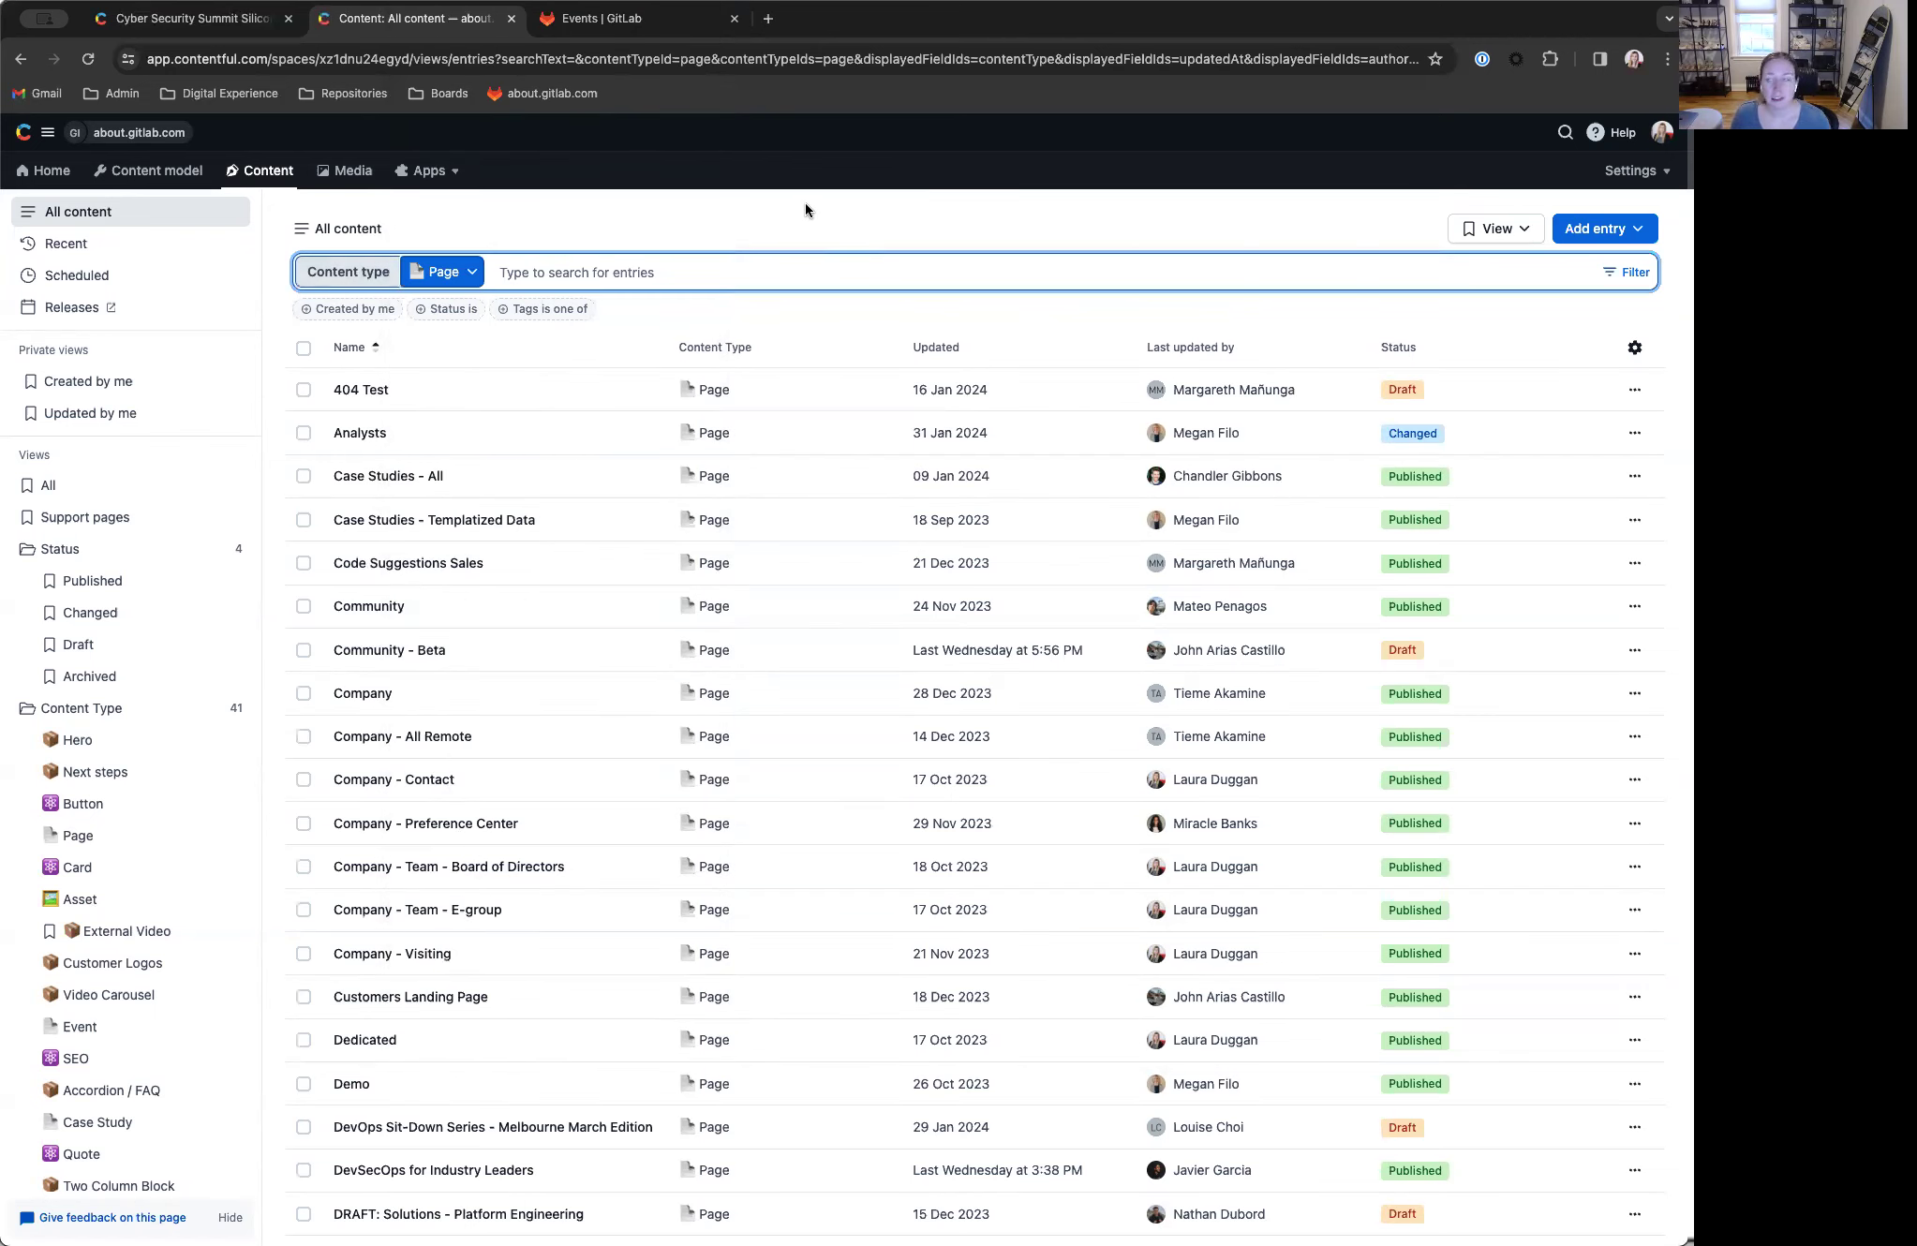
Step: Switch to the live GitLab events page and review its Event Videos and Upcoming events sections
click(620, 21)
scroll(886, 666, down, 7)
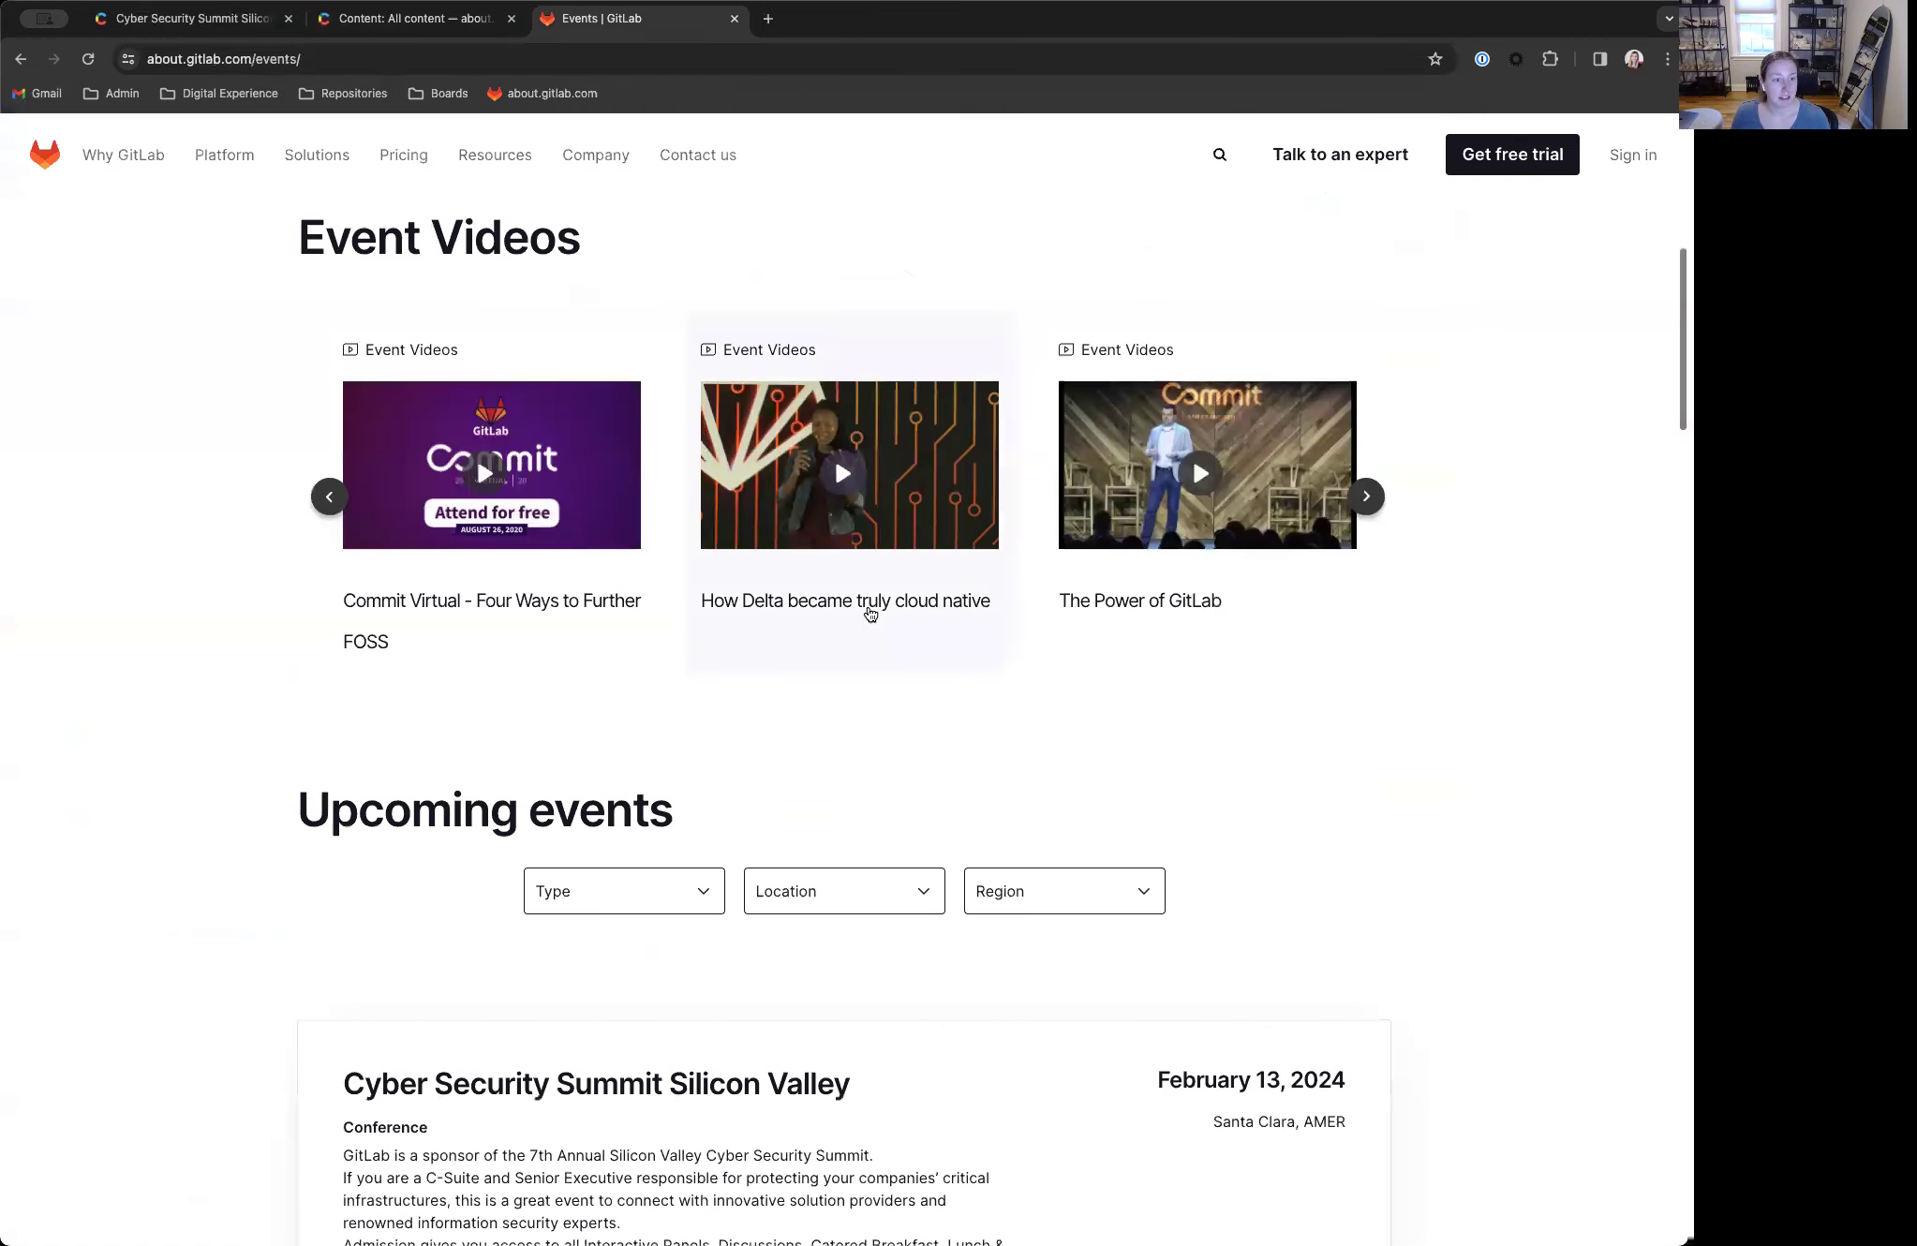
scroll(1099, 952, down, 2)
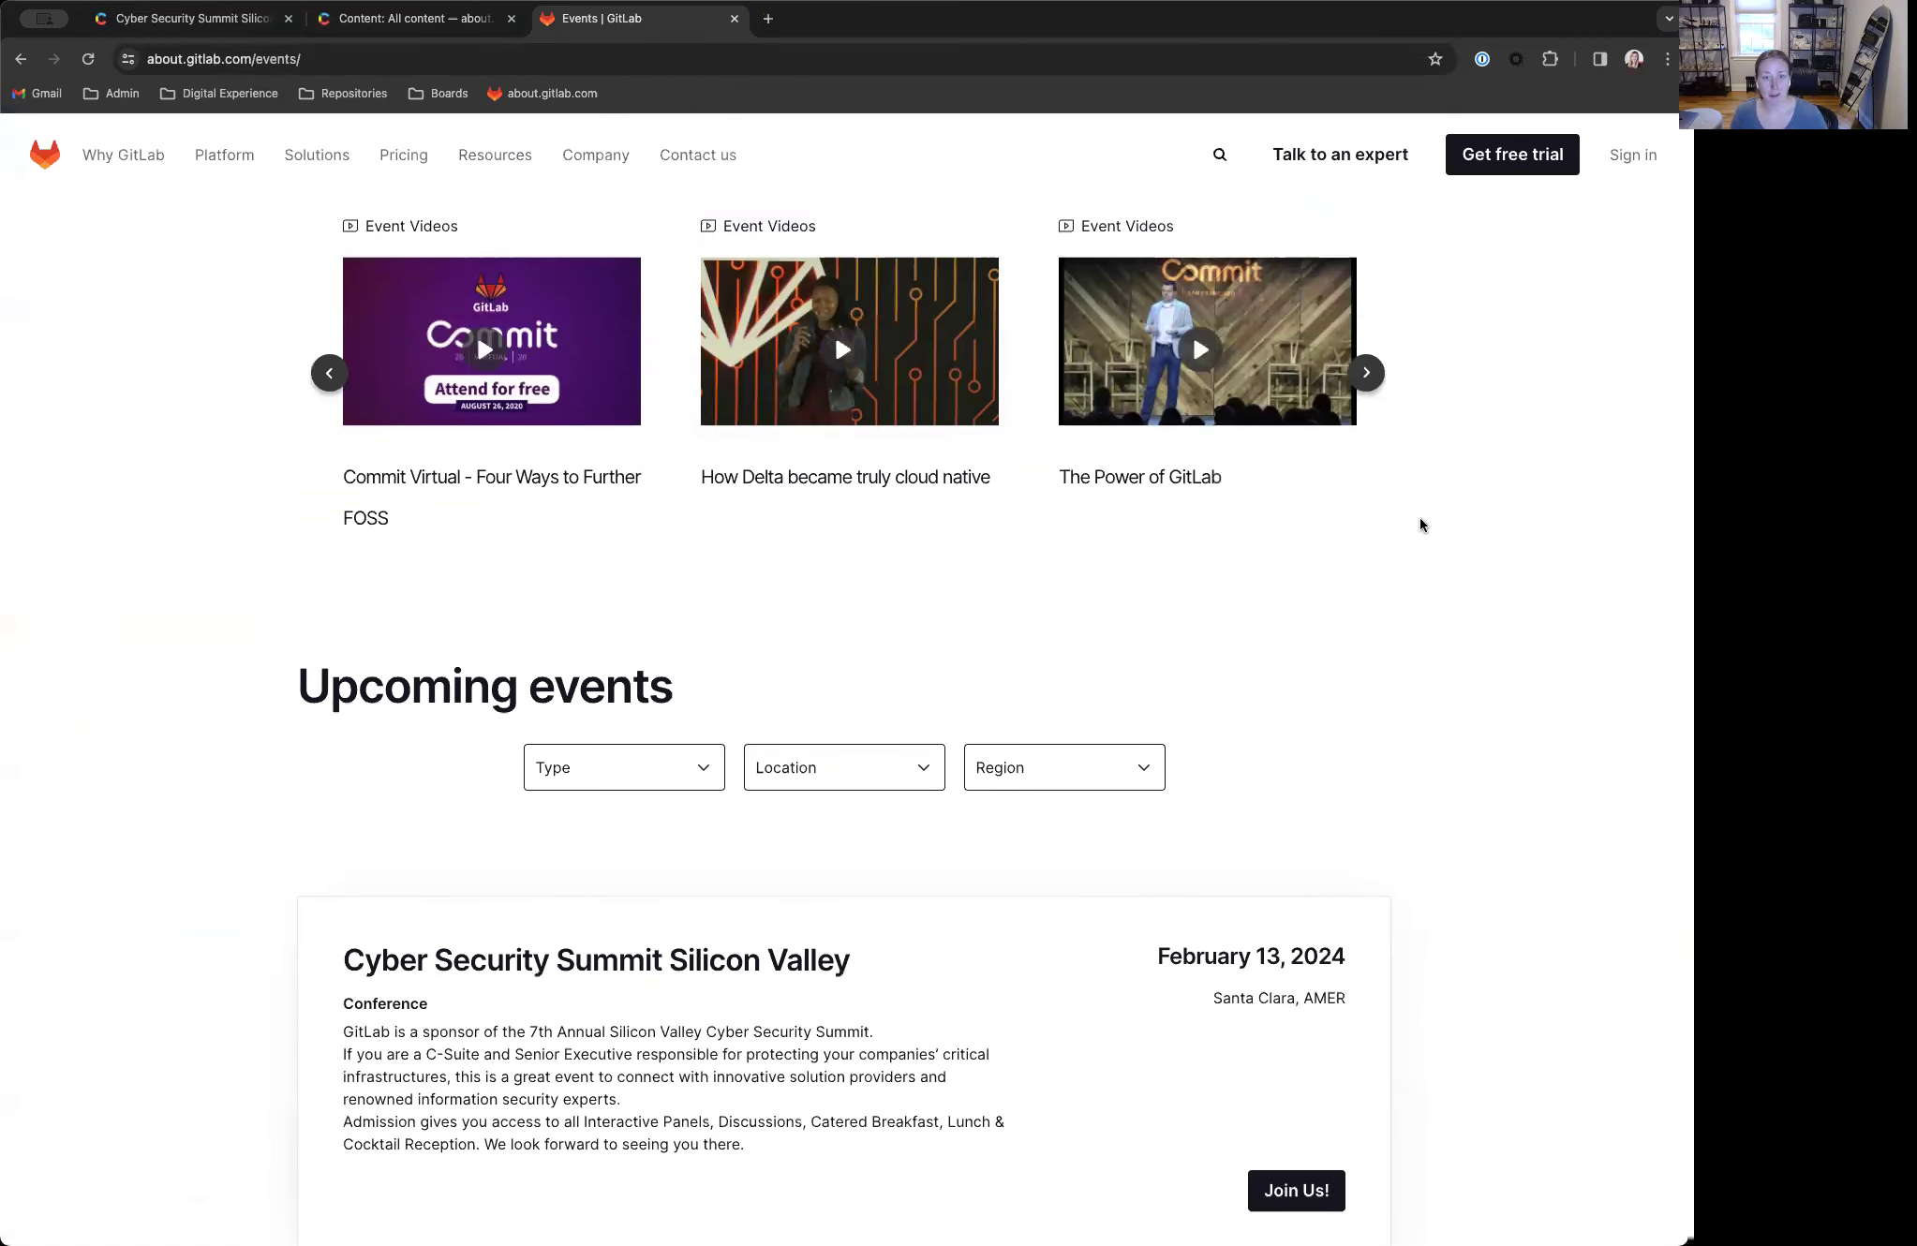